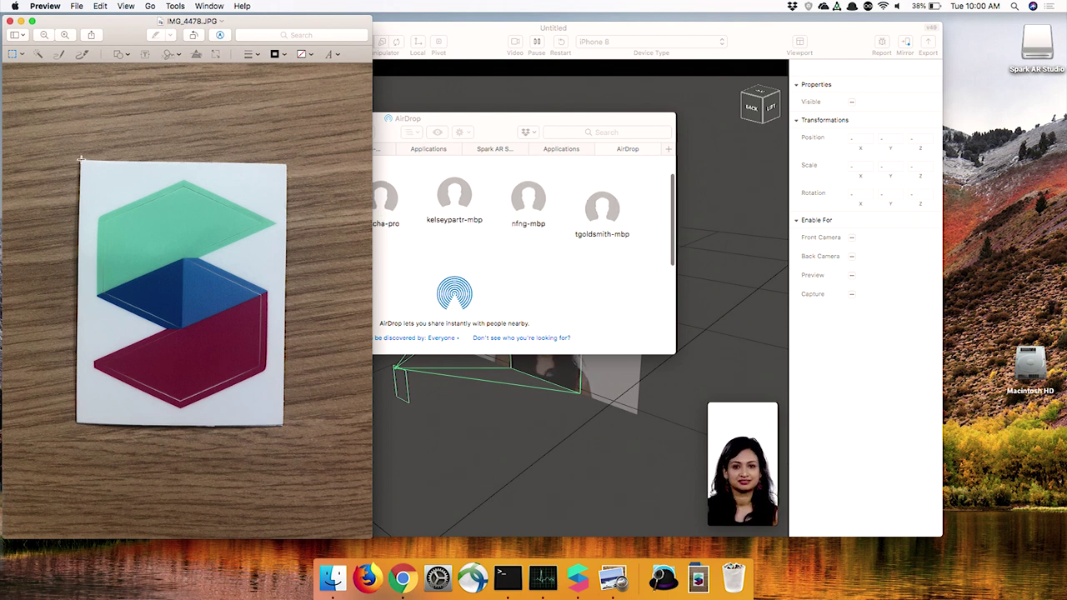
Crop the photo IMG_4478.JPG to the edges of the white card with the logo and save it
{"action": "left_click_drag", "start_coordinate": [217, 274], "coordinate": [260, 352]}
{"action": "mouse_move", "coordinate": [280, 409]}
{"action": "left_mouse_down"}
{"action": "mouse_move", "coordinate": [285, 426]}
{"action": "mouse_move", "coordinate": [307, 387]}
{"action": "mouse_move", "coordinate": [285, 426]}
{"action": "left_mouse_up"}
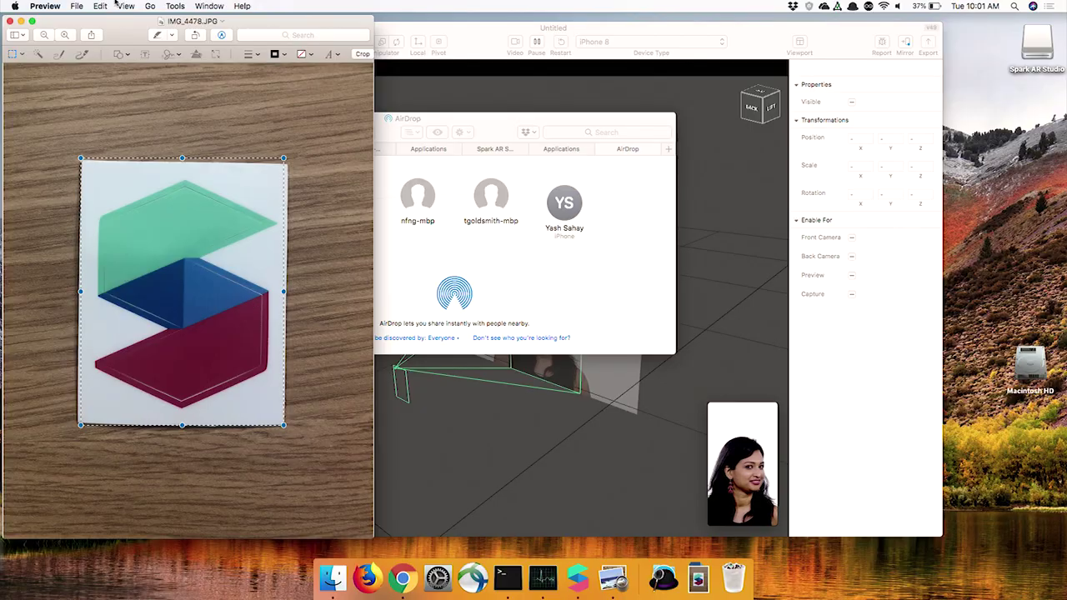
{"action": "left_click", "coordinate": [100, 6]}
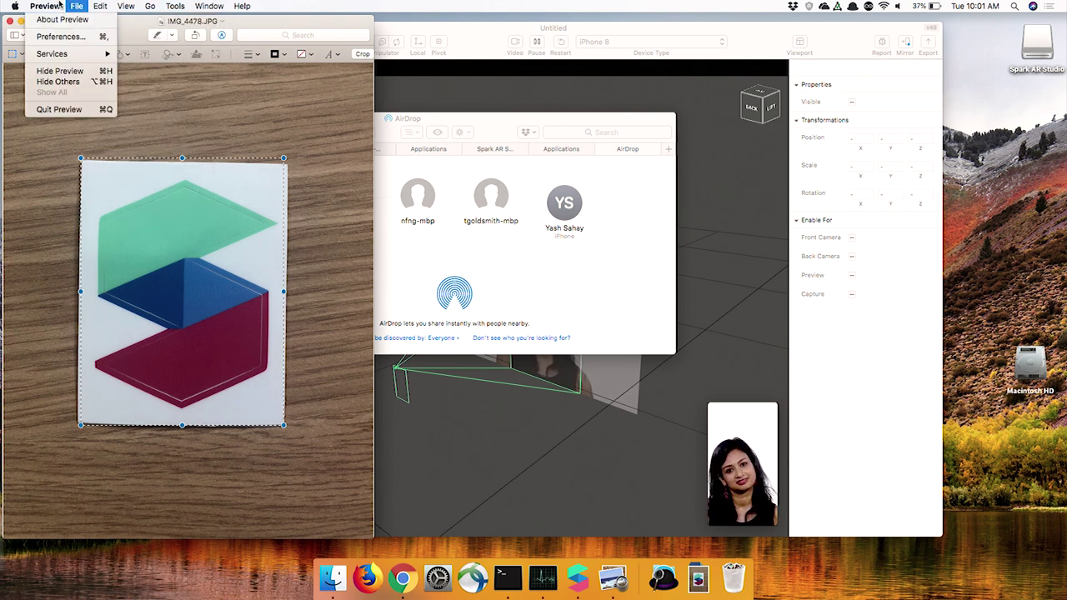
{"action": "mouse_move", "coordinate": [76, 5]}
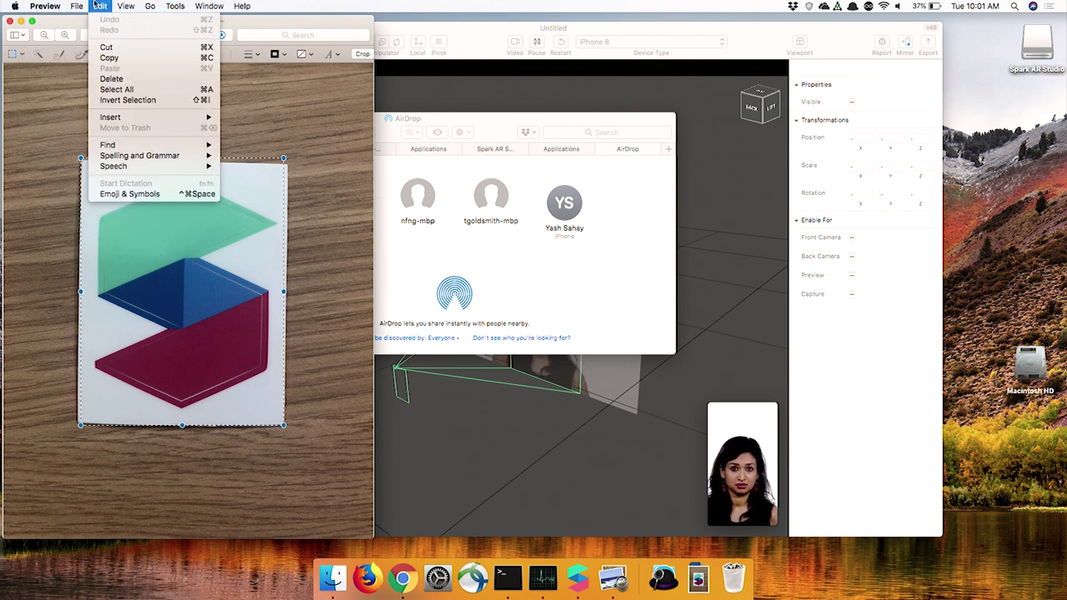
{"action": "mouse_move", "coordinate": [133, 3]}
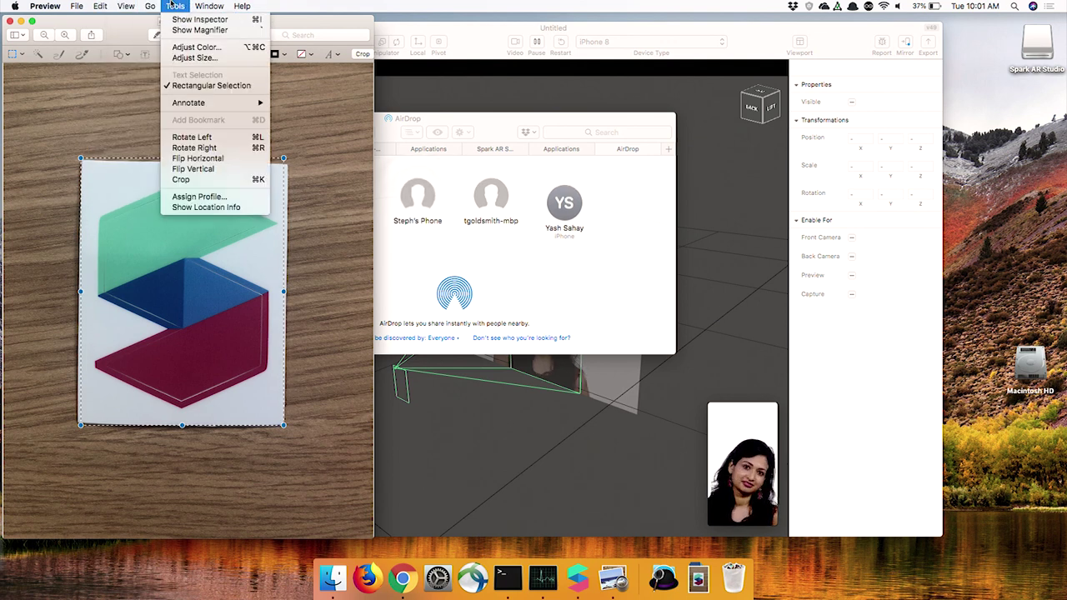
{"action": "left_click", "coordinate": [192, 180]}
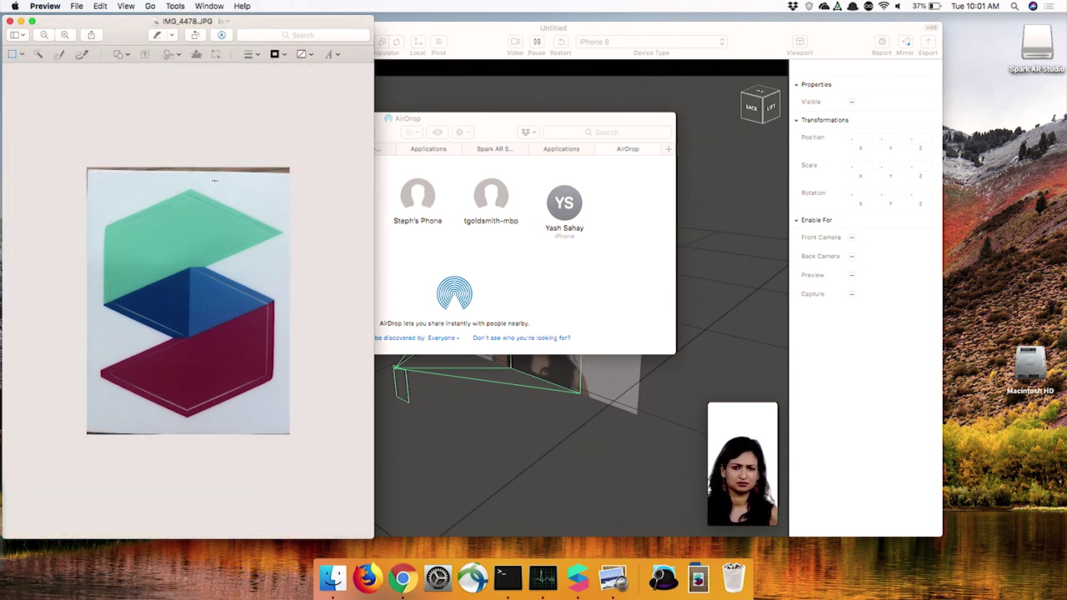
{"action": "key", "text": "super+s"}
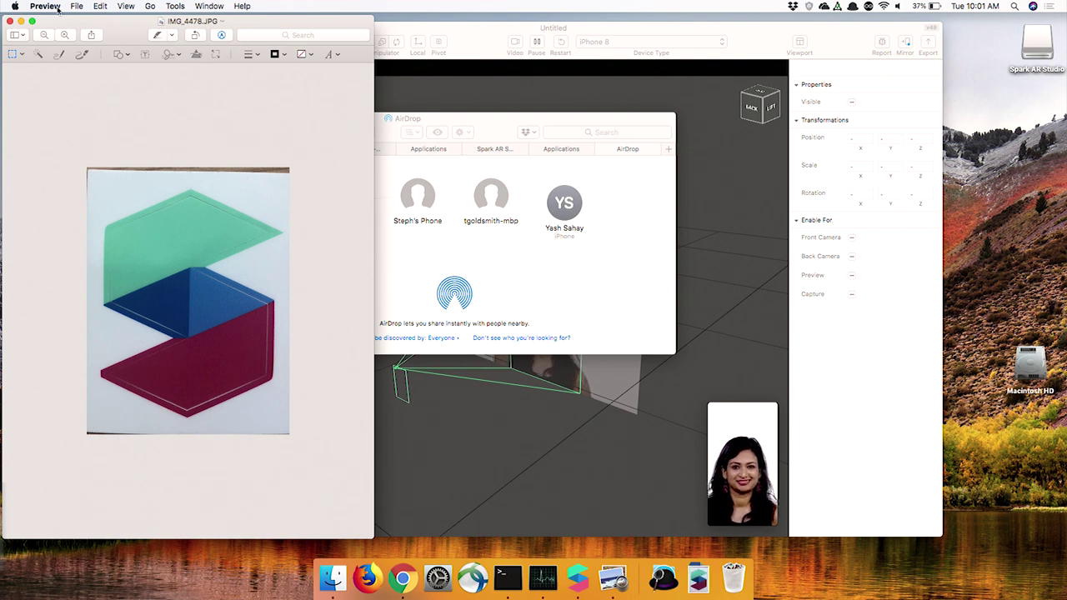
Switch to Spark AR Studio and insert a Plane Tracker under the camera's Focal Distance
{"action": "left_click", "coordinate": [460, 100]}
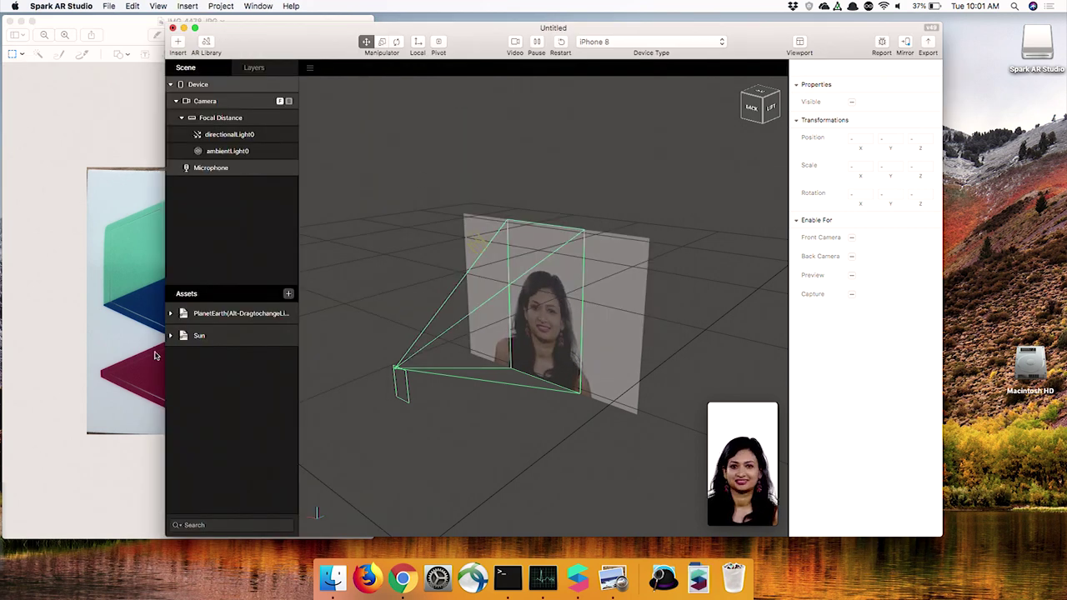
{"action": "left_click", "coordinate": [289, 293]}
{"action": "left_click", "coordinate": [213, 102]}
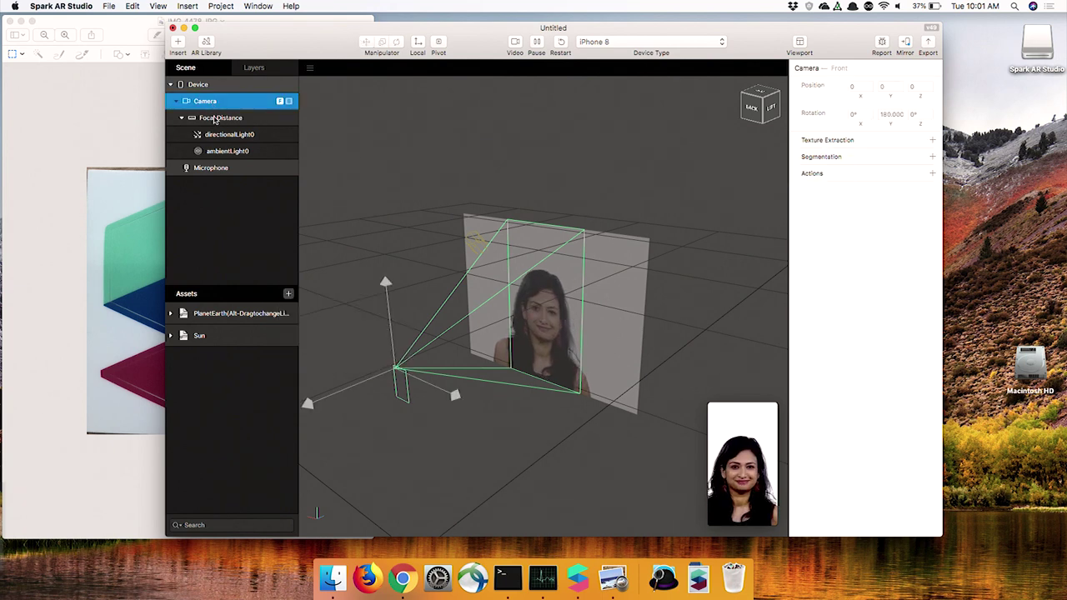
{"action": "right_click", "coordinate": [209, 120]}
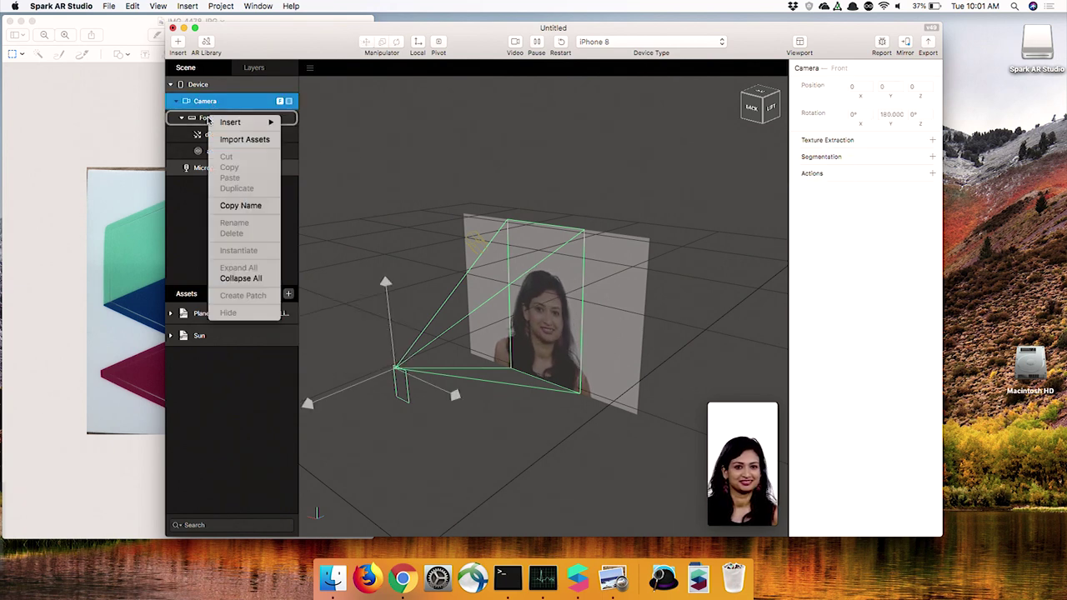
{"action": "mouse_move", "coordinate": [248, 123]}
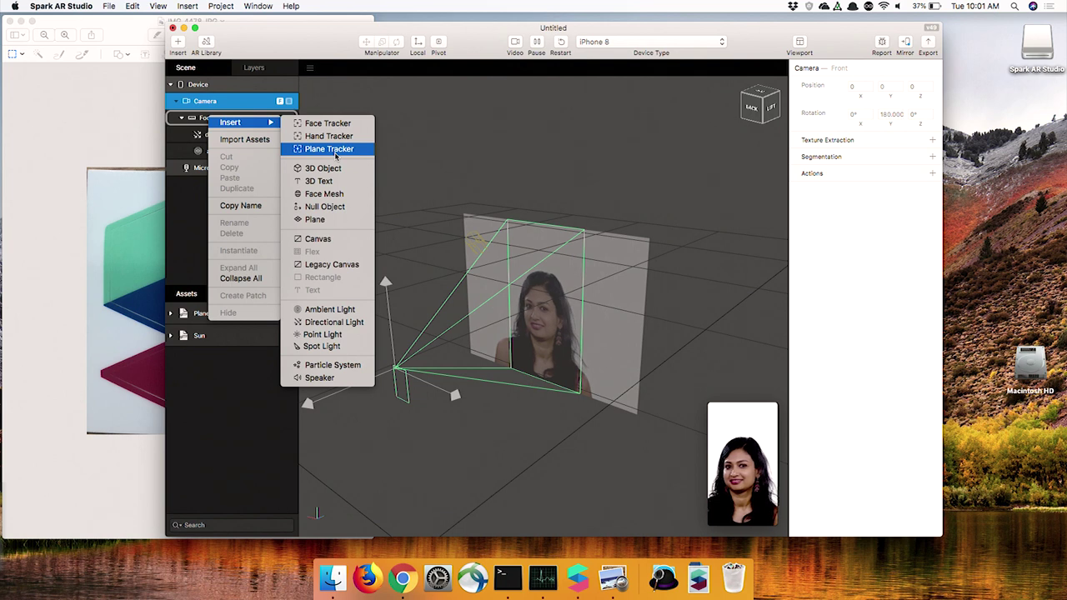
{"action": "left_click", "coordinate": [312, 245]}
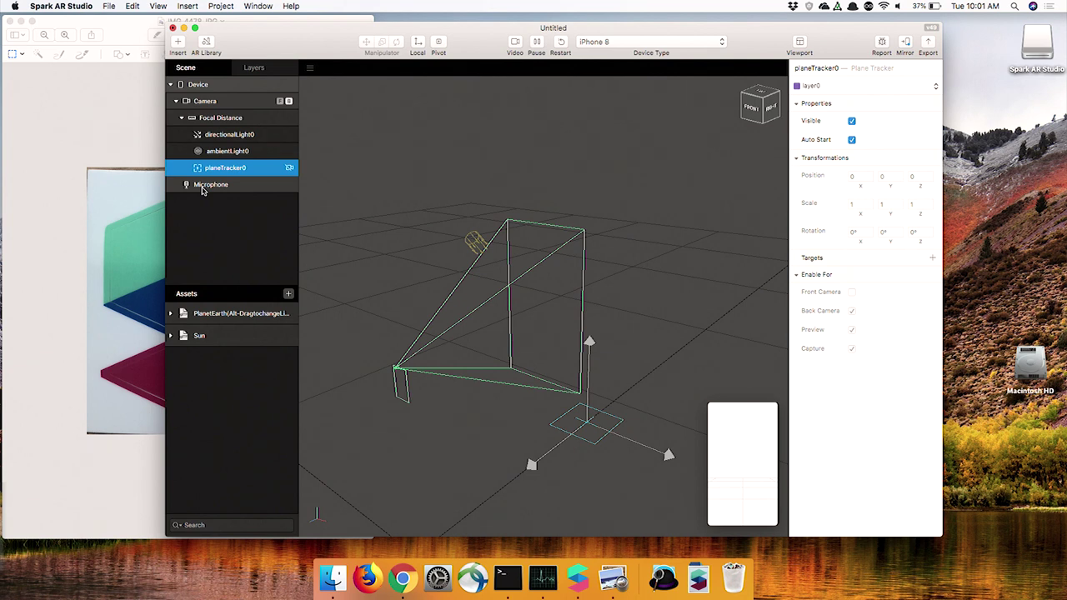
Rename the new plane tracker as Target Tracker
{"action": "double_click", "coordinate": [223, 167]}
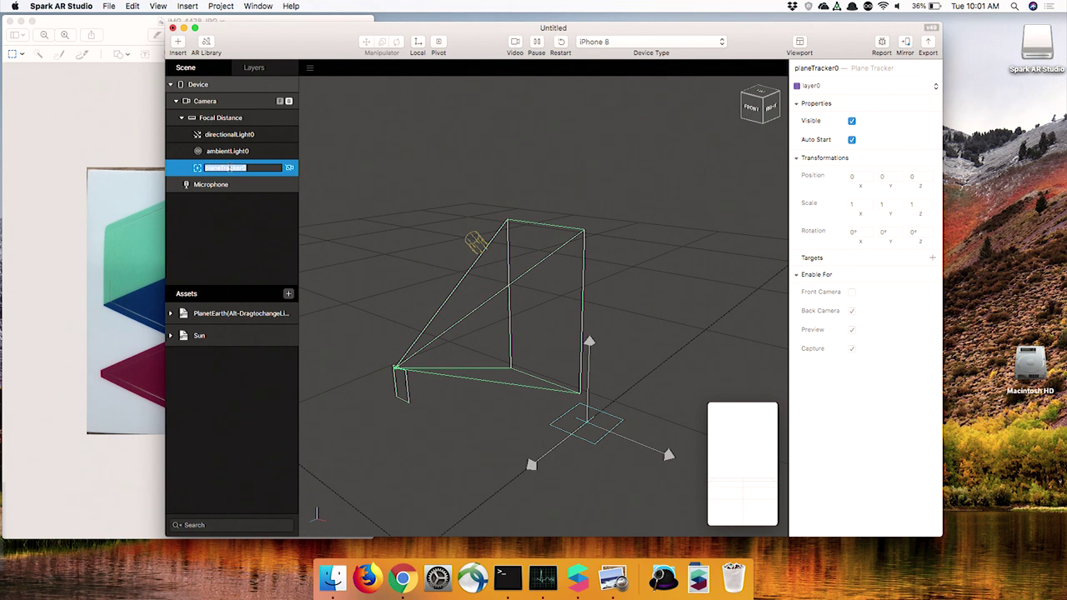
{"action": "type", "text": "1"}
{"action": "type", "text": "arget Tracker"}
{"action": "key", "text": "Return"}
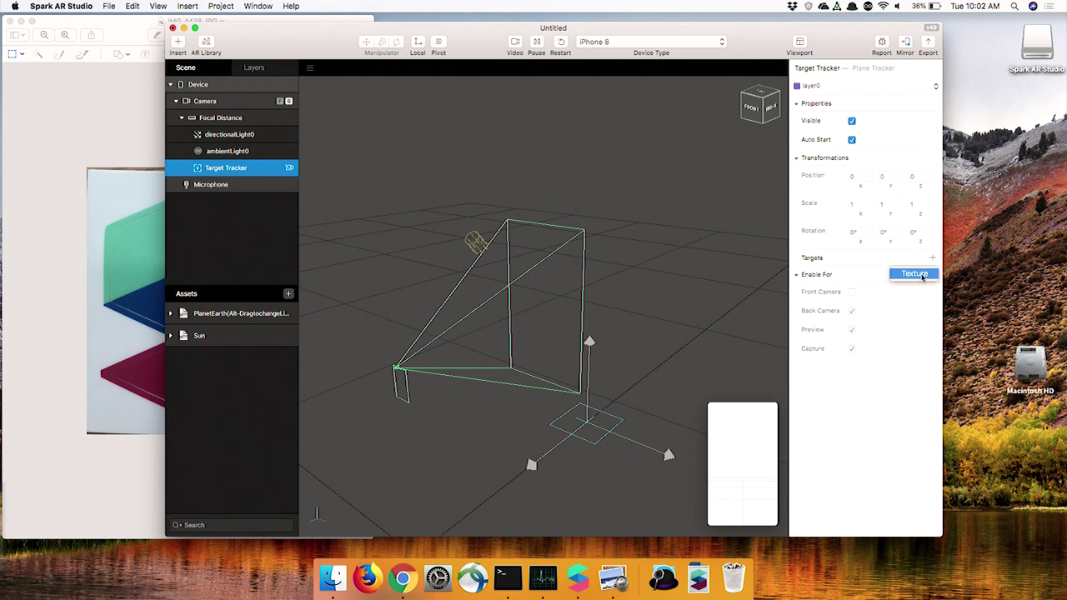
Add a texture target to the Target Tracker, using a new image texture from IMG_4478.JPG in Downloads
{"action": "left_click", "coordinate": [917, 274]}
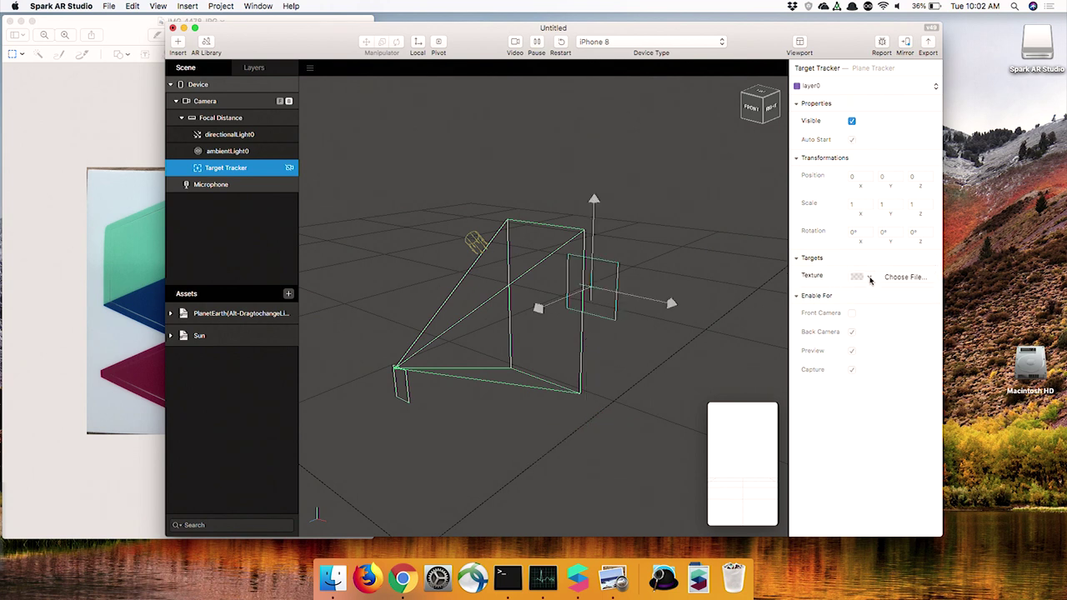
{"action": "left_click", "coordinate": [869, 277]}
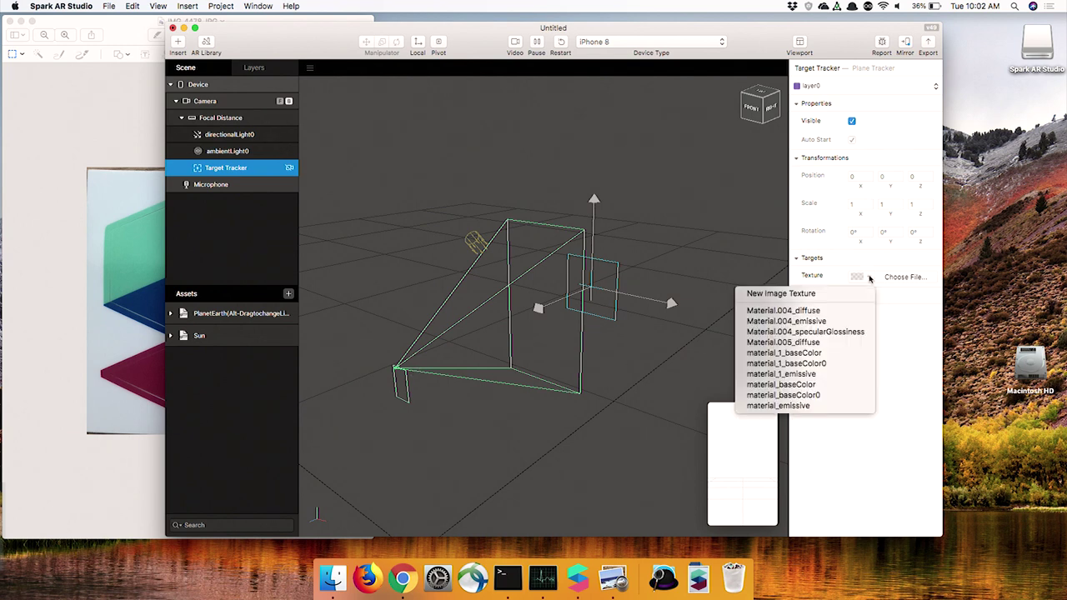
{"action": "left_click", "coordinate": [829, 297]}
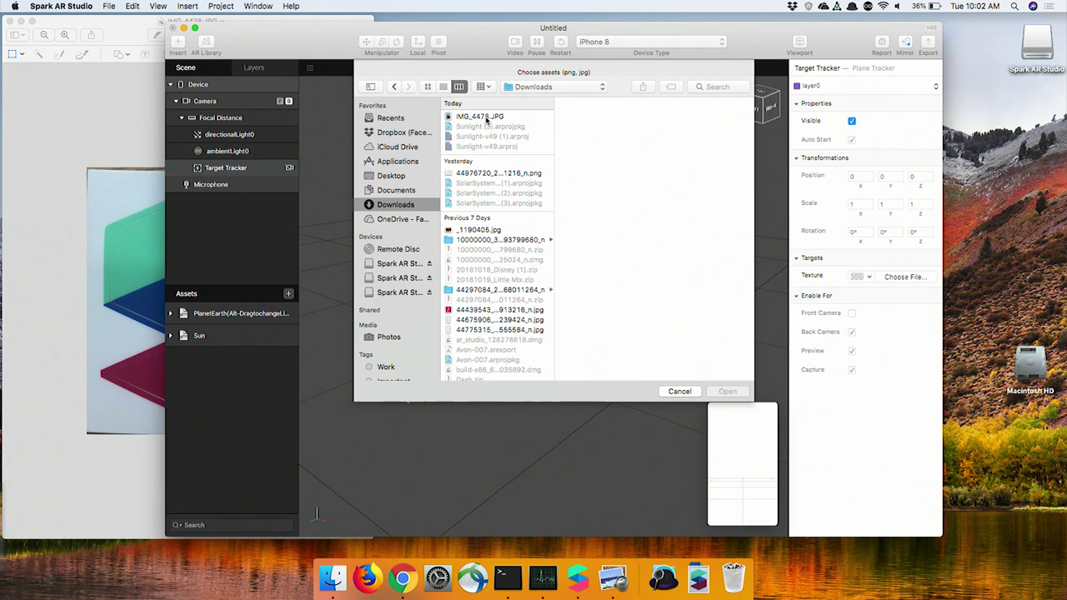
{"action": "left_click", "coordinate": [487, 117]}
{"action": "left_click", "coordinate": [729, 392]}
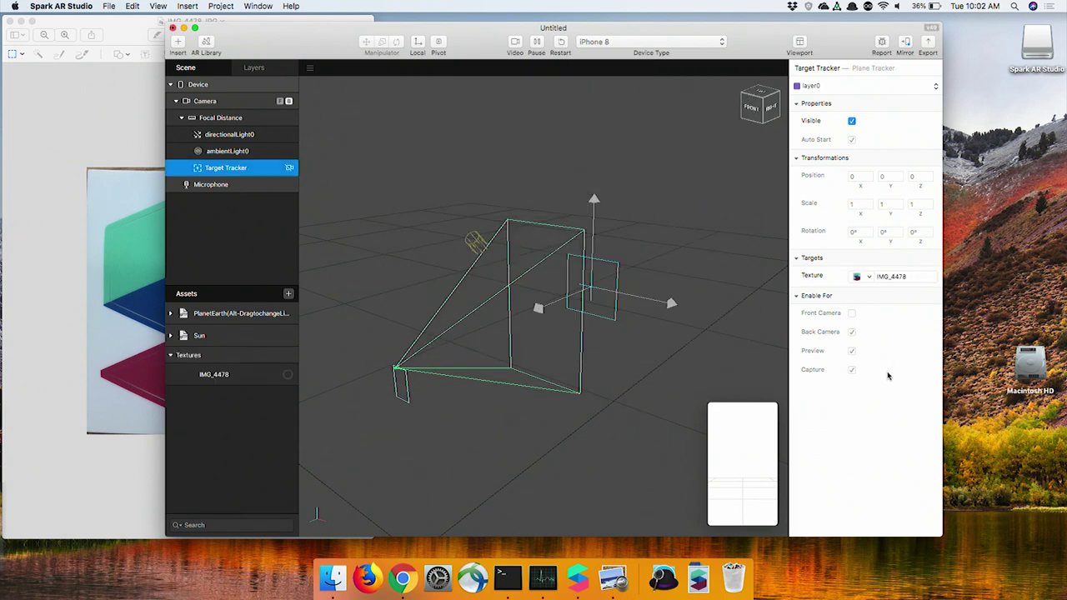
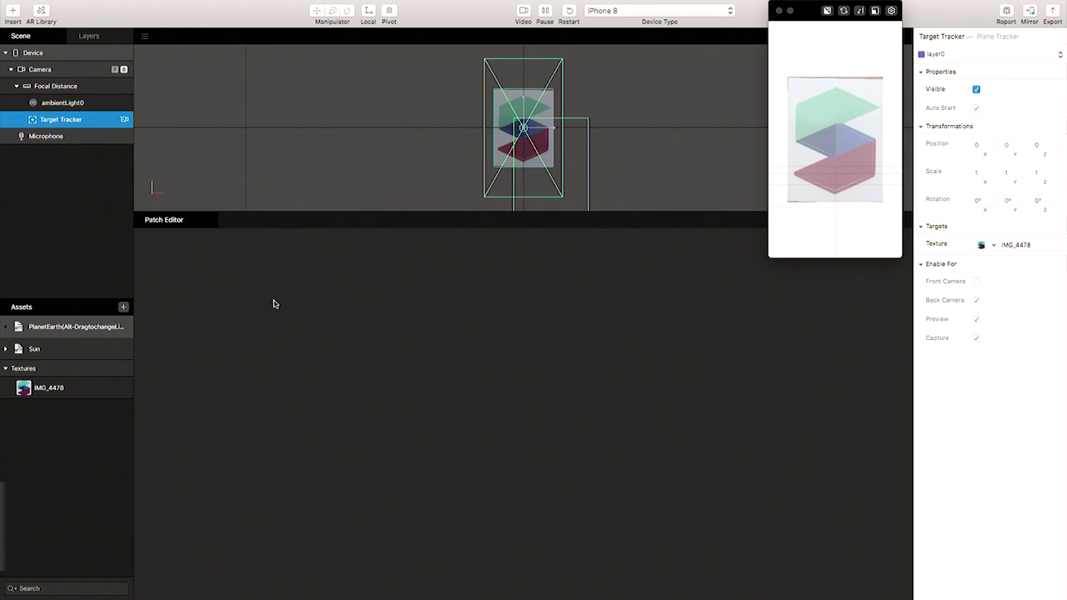
Add a Screen Tap patch to the empty Patch Editor and place it slightly lower in the graph
{"action": "double_click", "coordinate": [270, 308]}
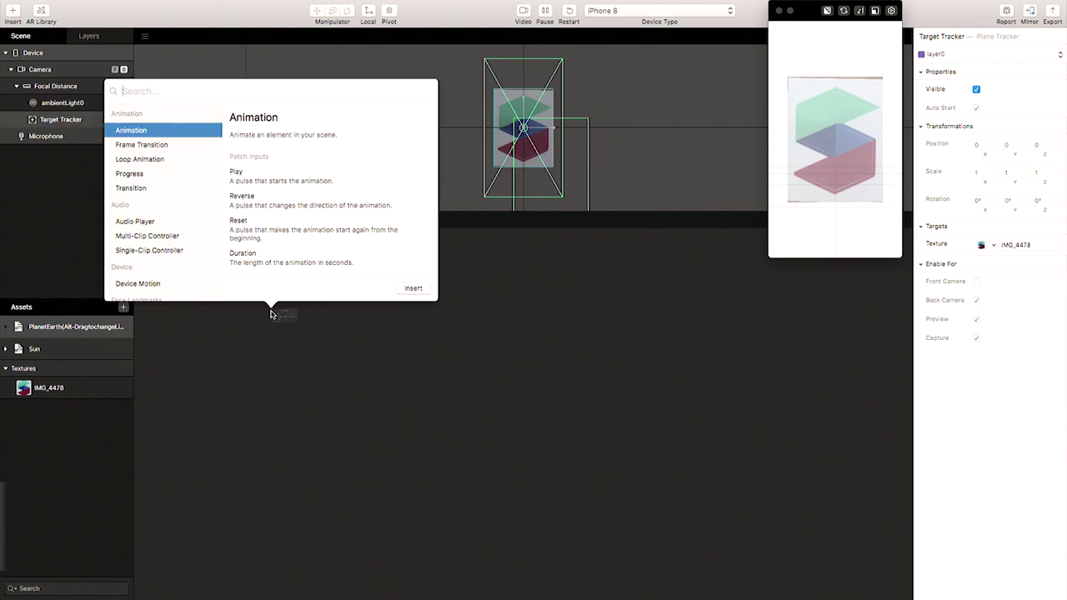
{"action": "type", "text": "ta"}
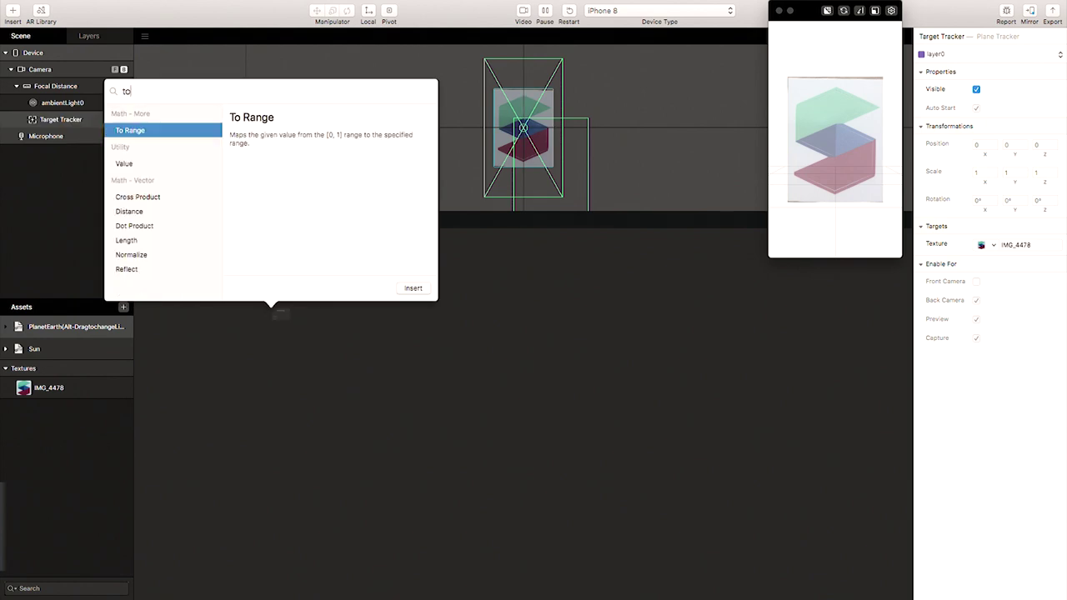
{"action": "type", "text": "p"}
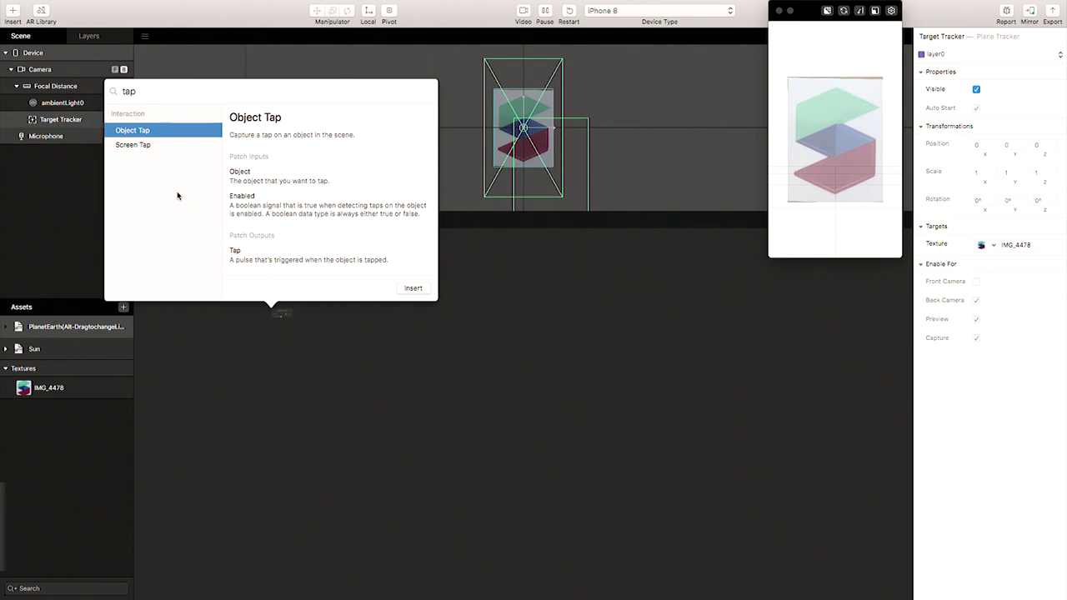
{"action": "key", "text": "Down"}
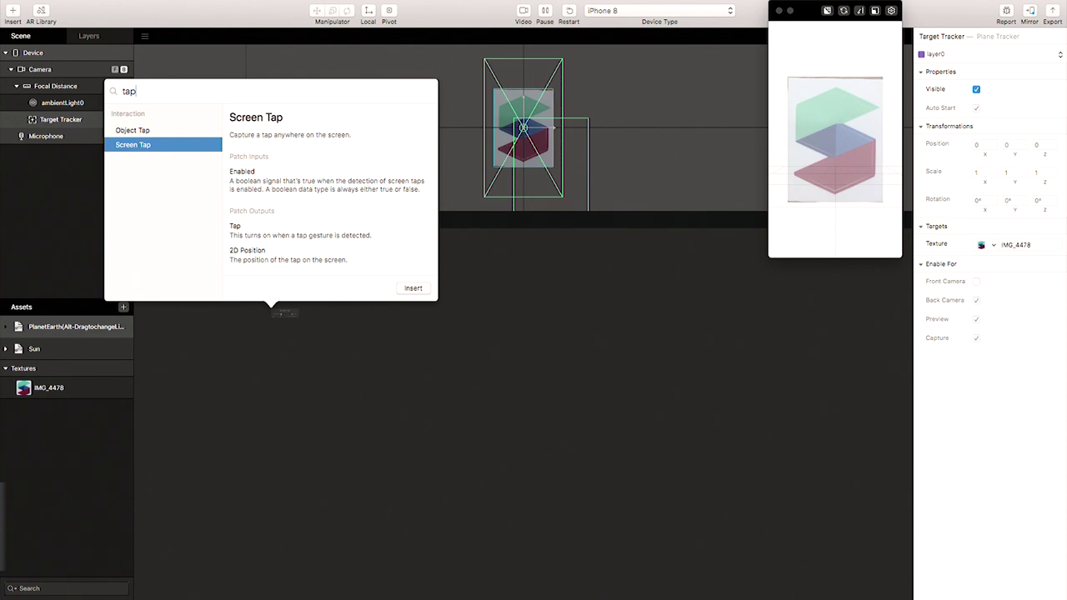
{"action": "key", "text": "Return"}
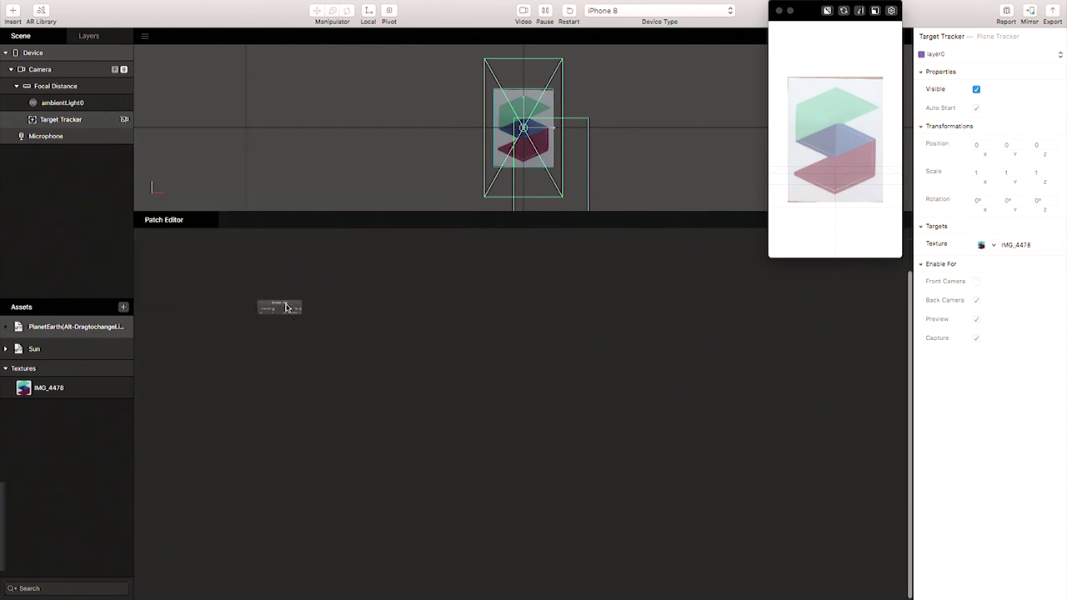
{"action": "scroll", "coordinate": [293, 325], "scroll_direction": "up", "scroll_amount": 3}
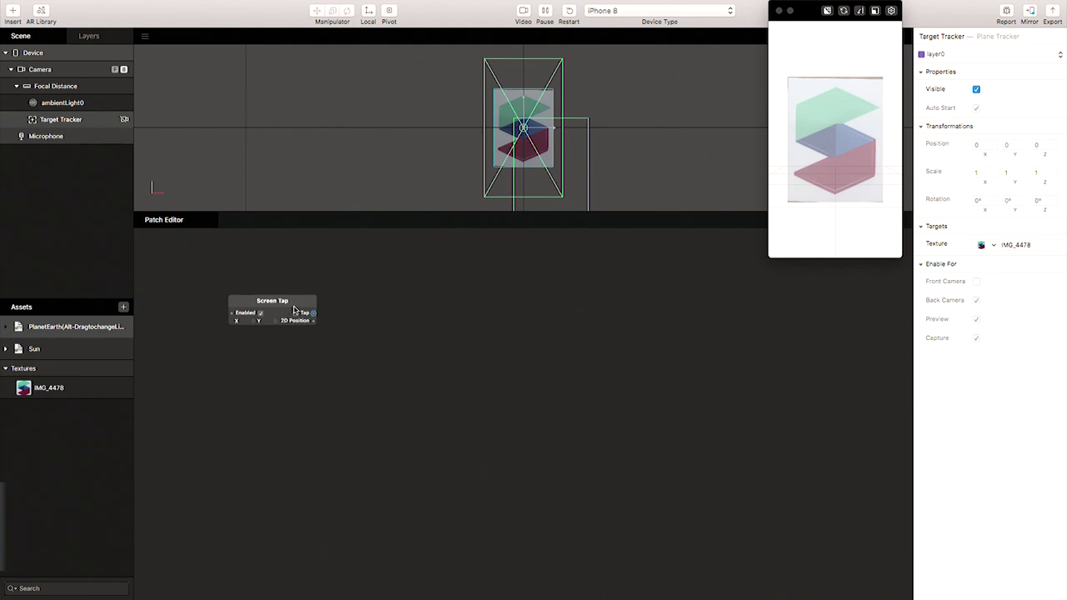
{"action": "left_click_drag", "start_coordinate": [295, 309], "coordinate": [309, 344]}
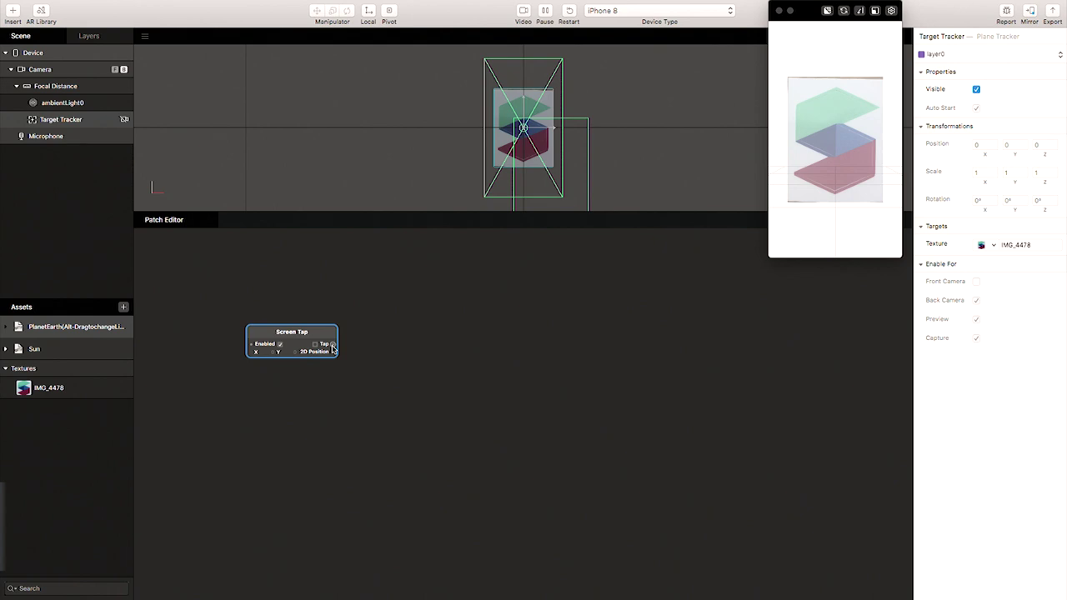
Add a Counter patch beside Screen Tap and connect the Tap output to the counter's Increase input
{"action": "double_click", "coordinate": [432, 356]}
{"action": "type", "text": "count"}
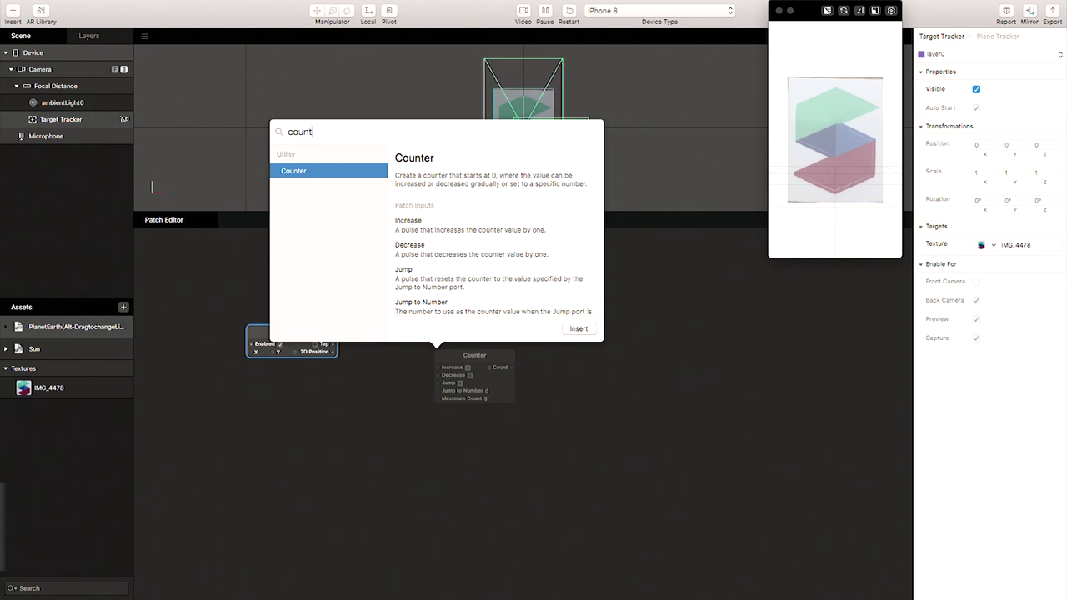
{"action": "key", "text": "Return"}
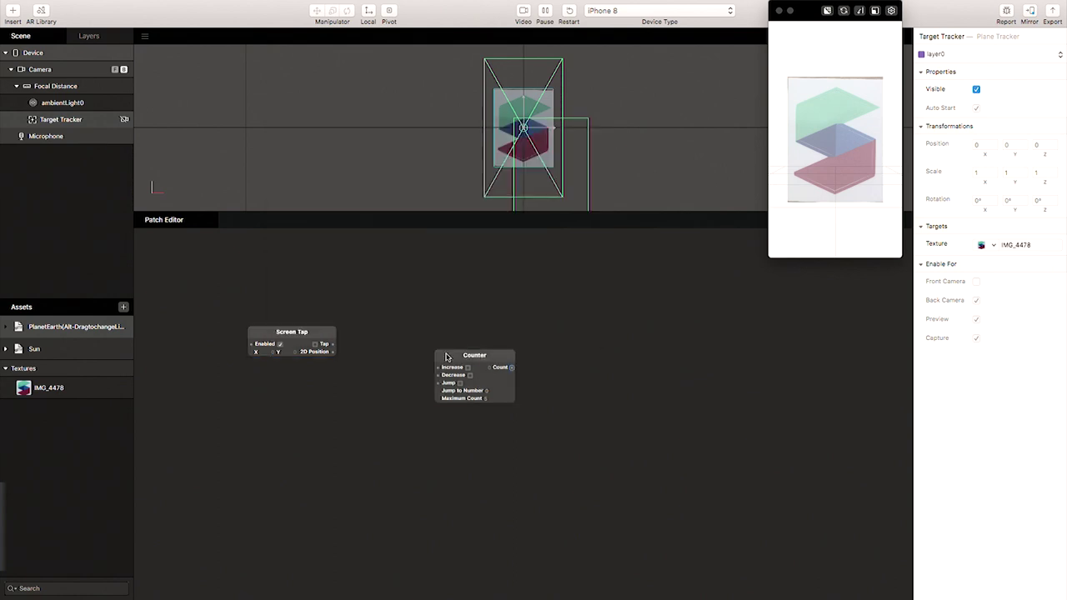
{"action": "left_click_drag", "start_coordinate": [482, 363], "coordinate": [451, 331]}
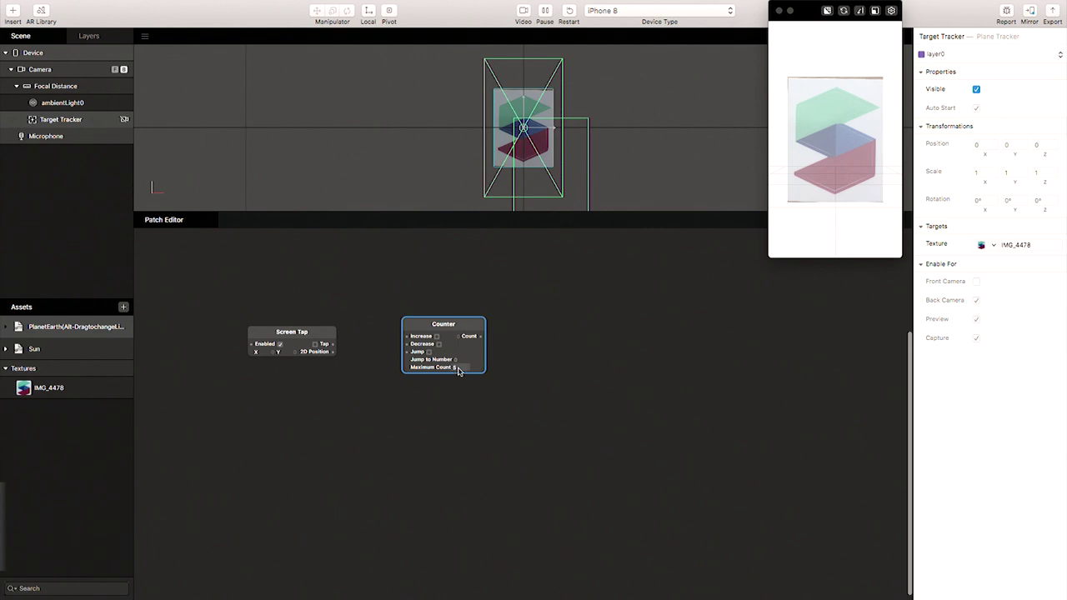
{"action": "left_click", "coordinate": [458, 368]}
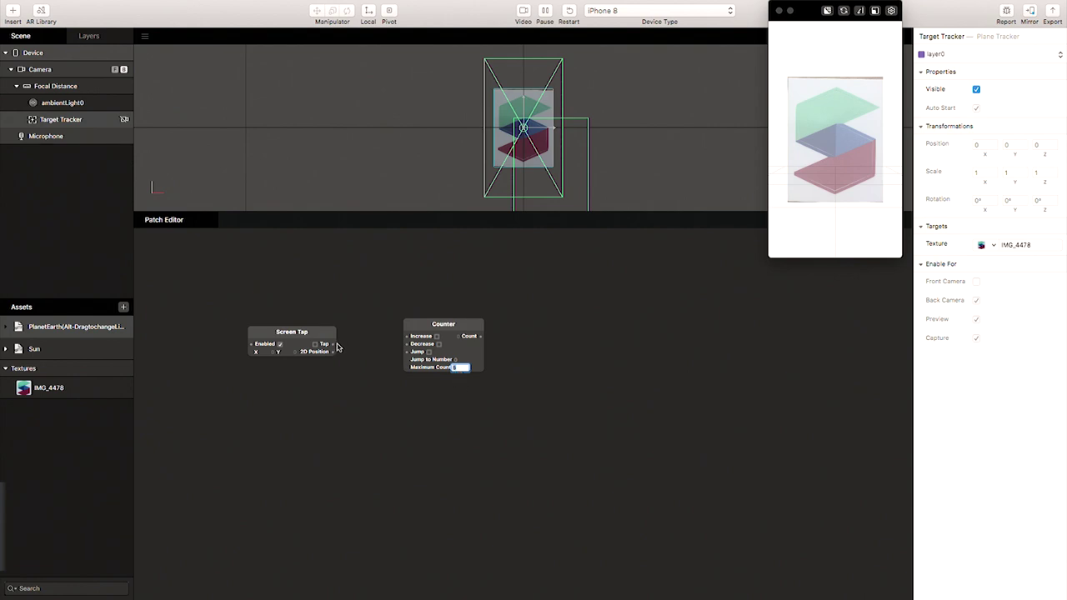
{"action": "left_click_drag", "start_coordinate": [334, 344], "coordinate": [407, 337]}
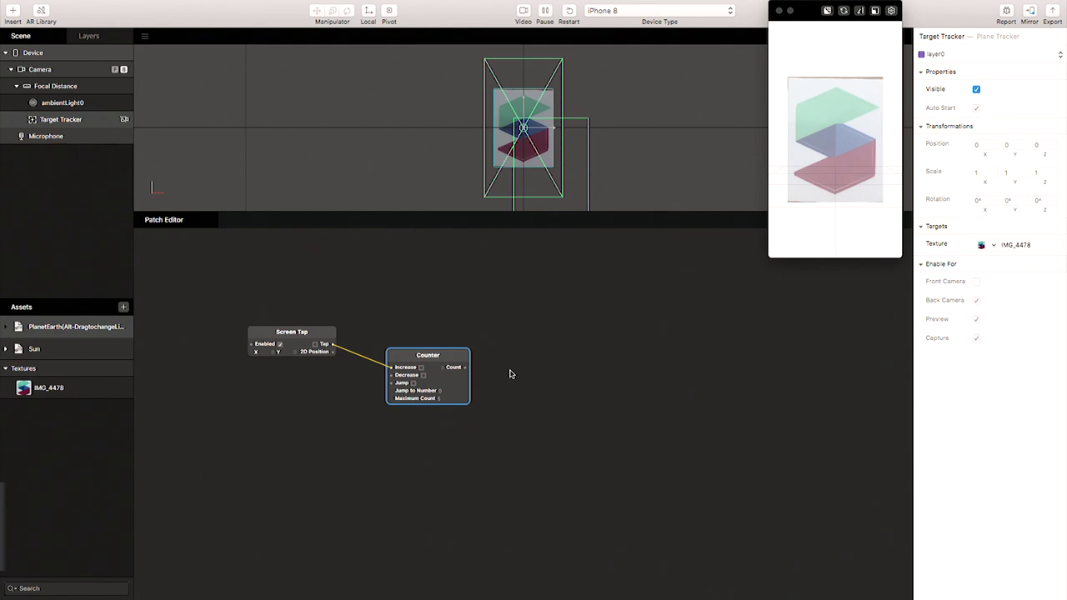
Add a Greater or Equal patch with 1 as its second input and connect the Counter's Count output to its first input
{"action": "double_click", "coordinate": [516, 369]}
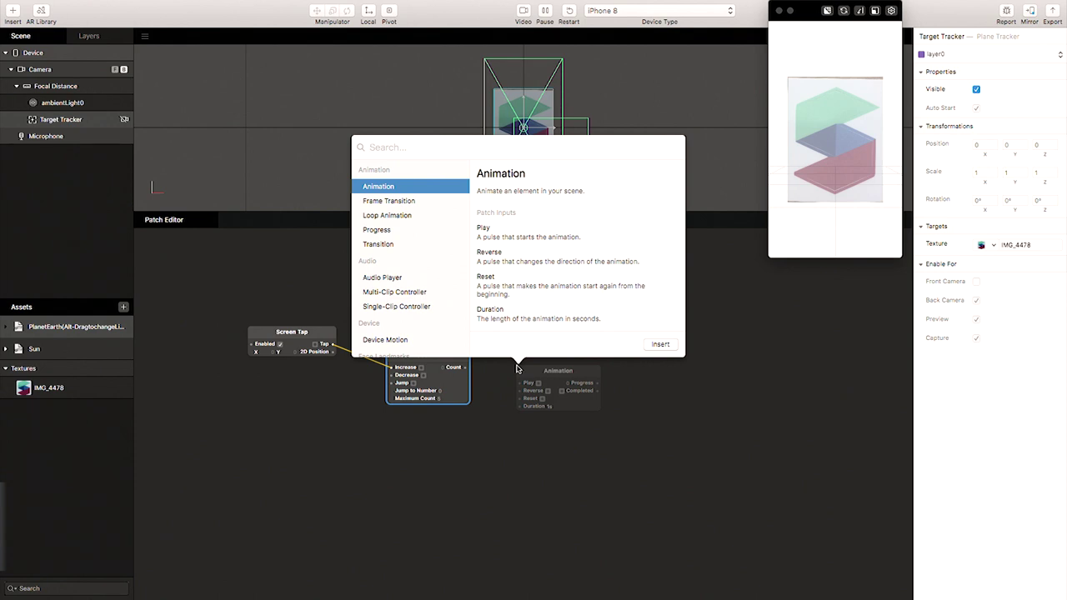
{"action": "type", "text": "great"}
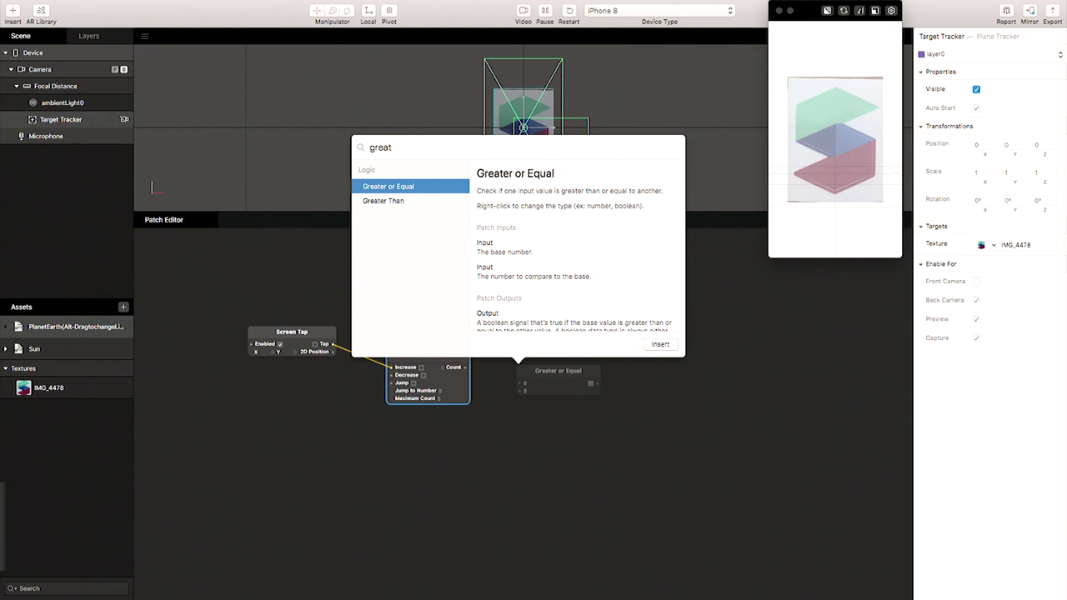
{"action": "key", "text": "Return"}
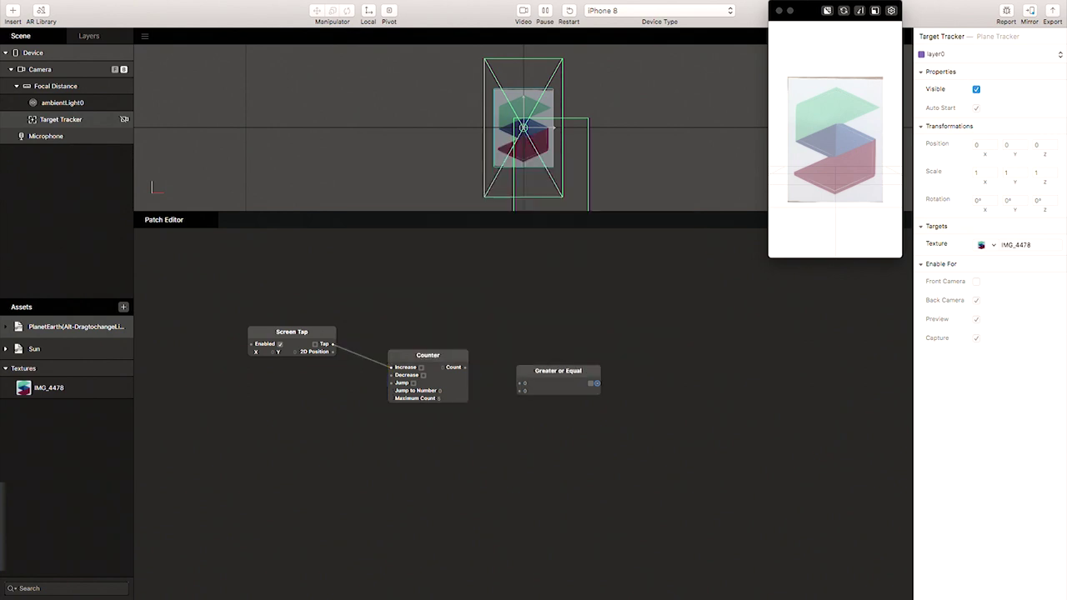
{"action": "left_click", "coordinate": [527, 391]}
{"action": "type", "text": "1"}
{"action": "left_click", "coordinate": [577, 376]}
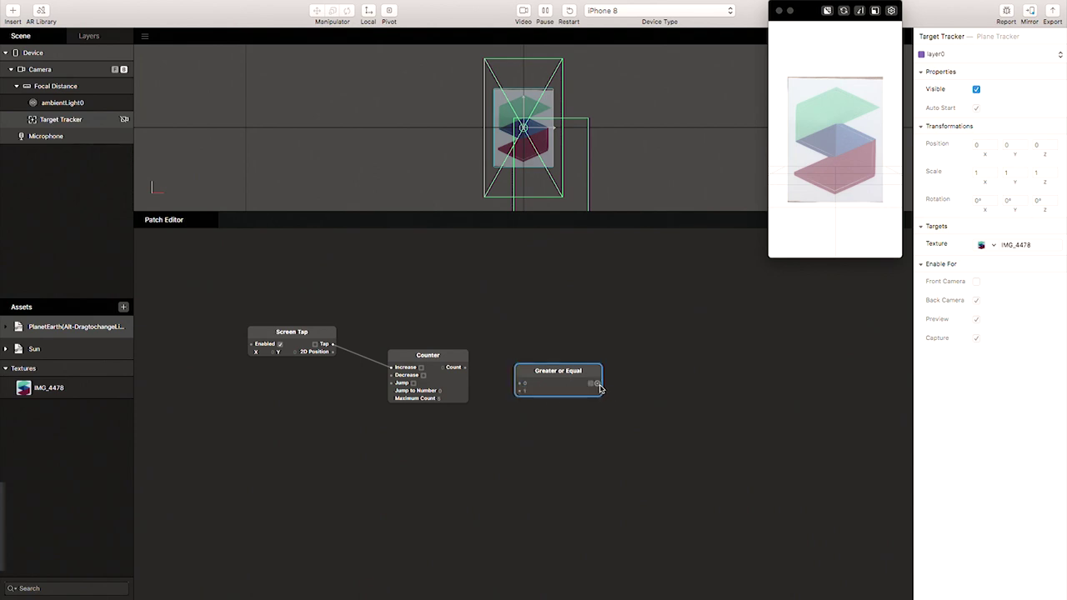
{"action": "left_click", "coordinate": [592, 383]}
{"action": "left_click_drag", "start_coordinate": [464, 367], "coordinate": [523, 384]}
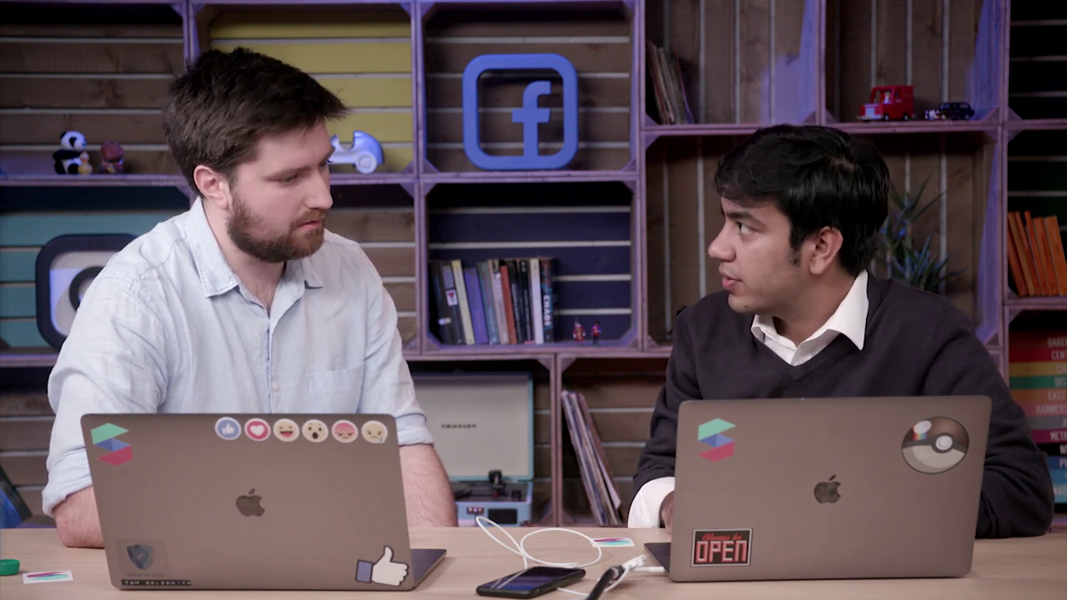
Raise the Greater or Equal patch slightly so that it lines up with the Counter patch
{"action": "left_click_drag", "start_coordinate": [576, 382], "coordinate": [573, 363]}
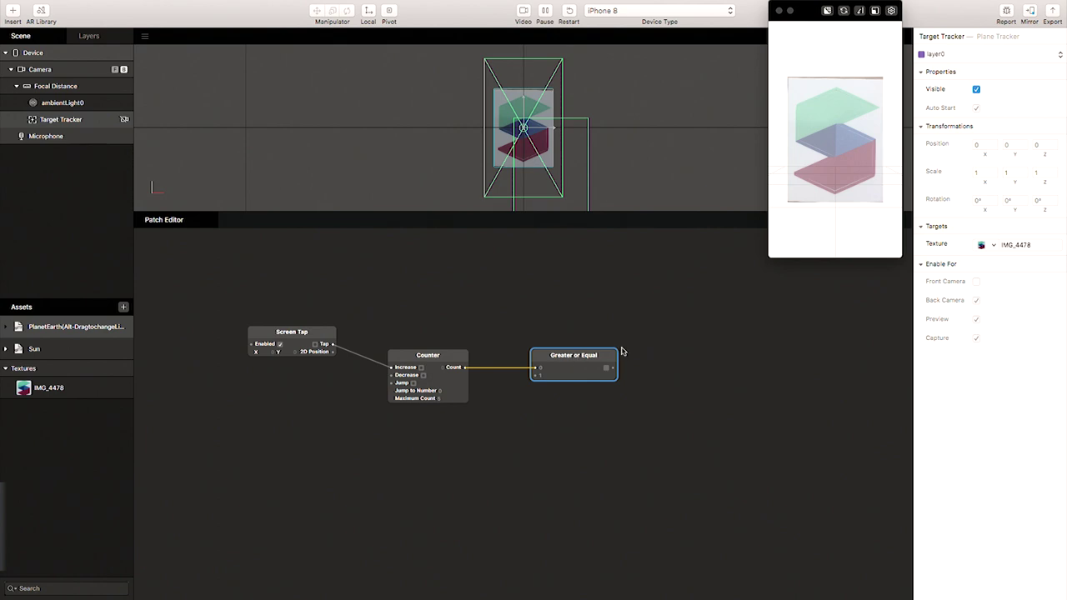
{"action": "scroll", "coordinate": [669, 332], "scroll_direction": "right", "scroll_amount": 5}
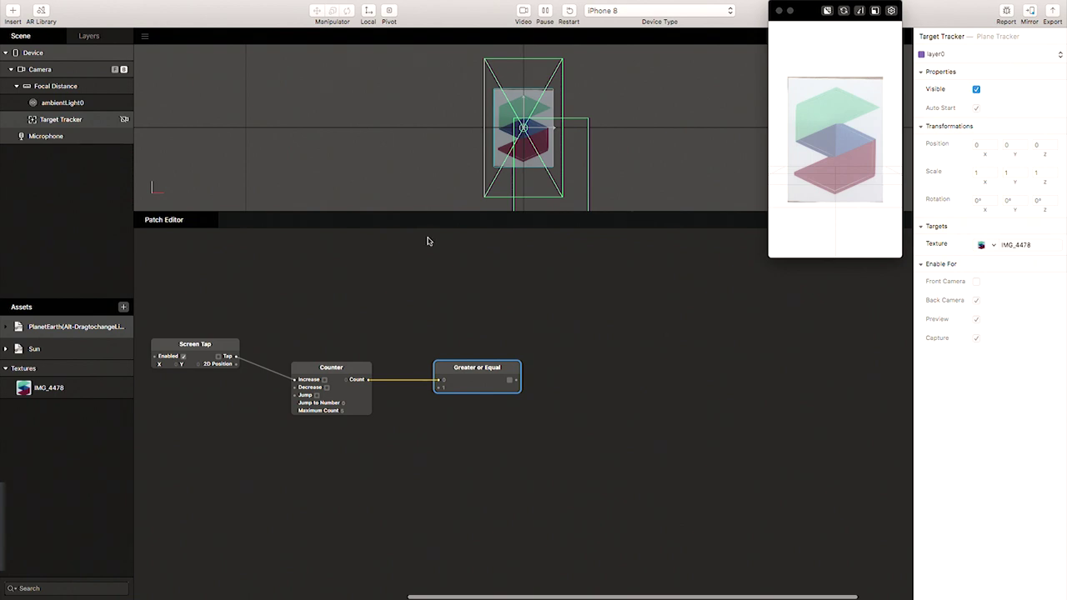
Add the PlanetEarth and Sun assets to the scene as children of the Target Tracker
{"action": "left_click", "coordinate": [52, 126]}
{"action": "double_click", "coordinate": [101, 127]}
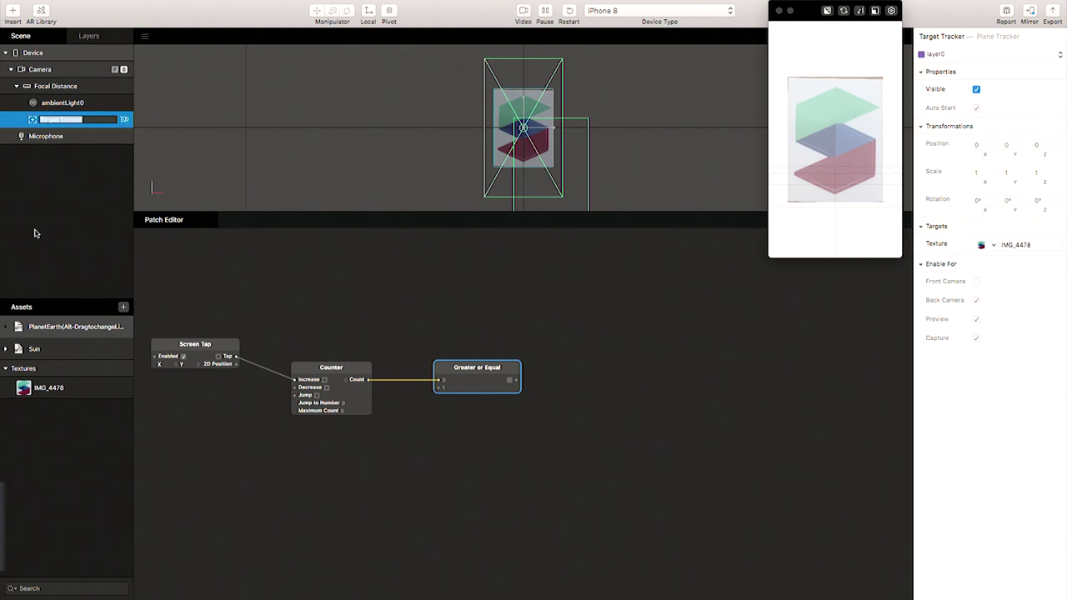
{"action": "left_click", "coordinate": [27, 125]}
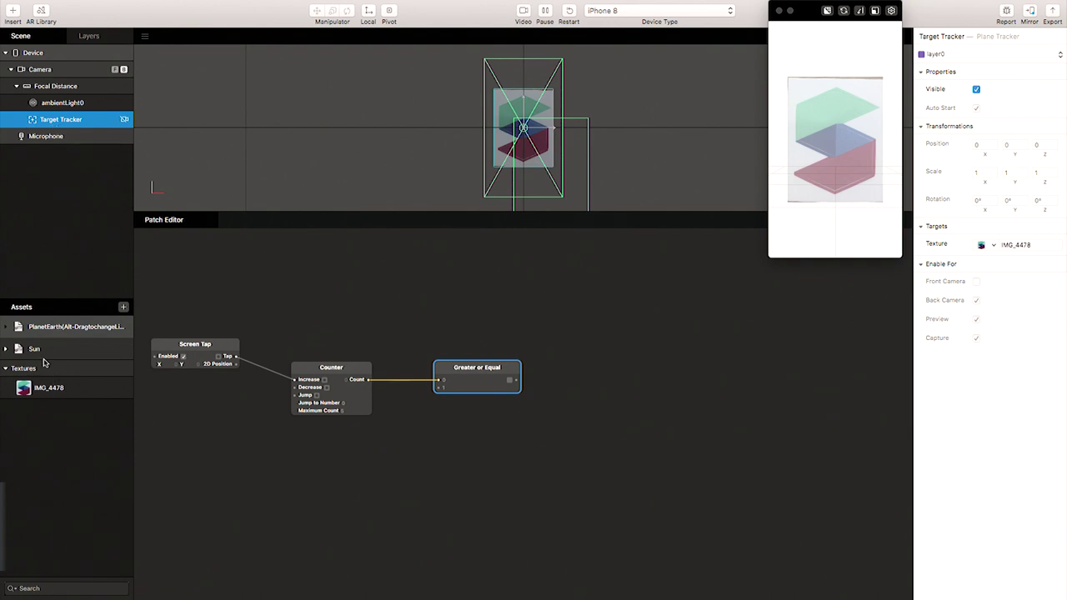
{"action": "left_click_drag", "start_coordinate": [39, 327], "coordinate": [73, 264]}
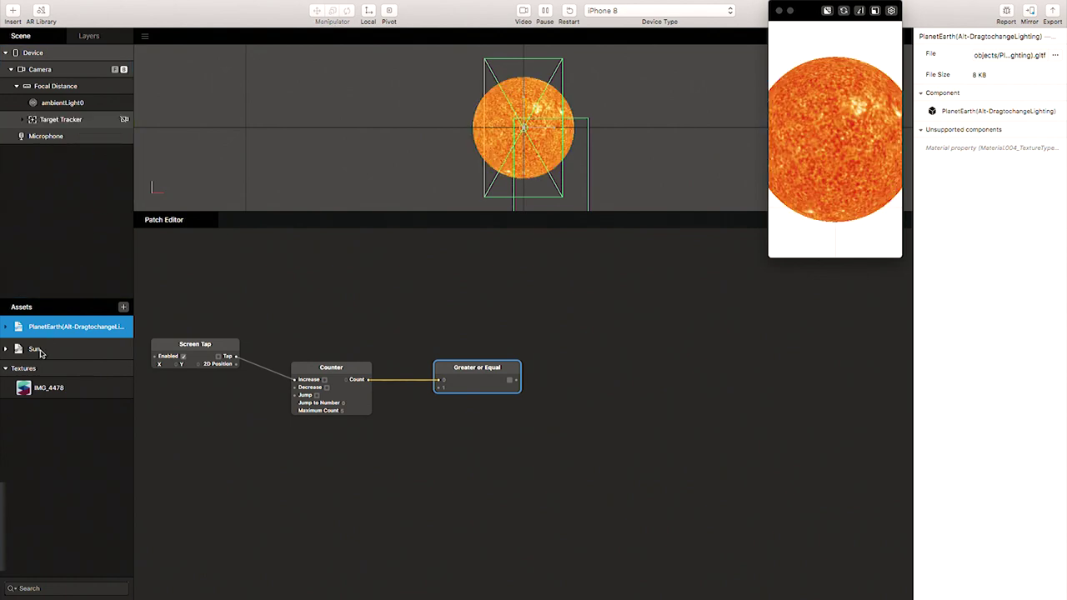
{"action": "left_click_drag", "start_coordinate": [41, 354], "coordinate": [96, 130]}
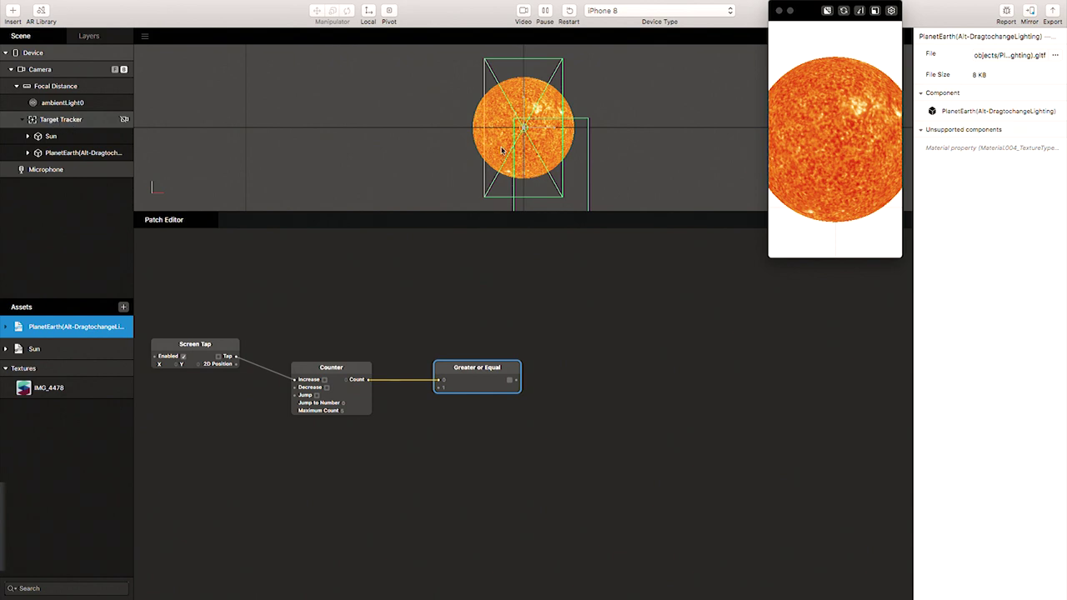
Move the PlanetEarth object away from the Sun to about -135 on the X axis, working in Bird's Eye view
{"action": "left_click", "coordinate": [69, 155]}
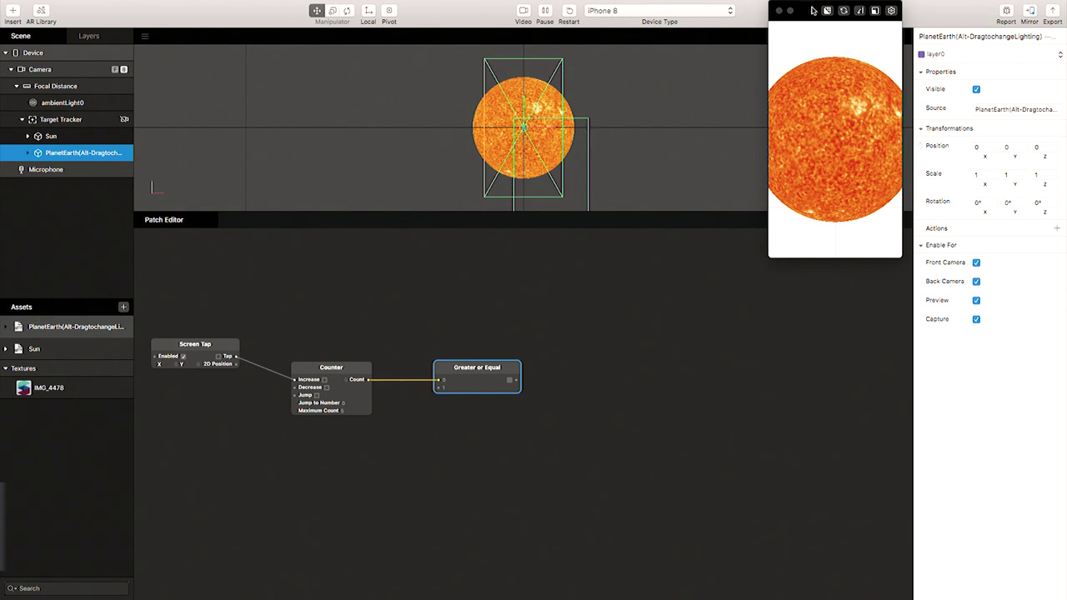
{"action": "left_click_drag", "start_coordinate": [815, 11], "coordinate": [583, 23]}
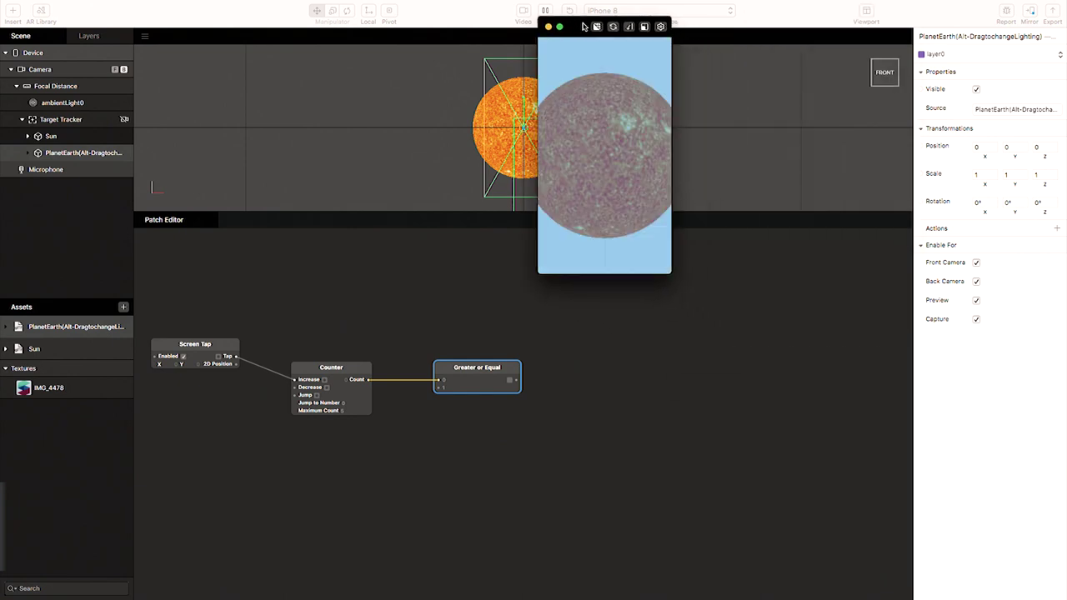
{"action": "left_click", "coordinate": [882, 75]}
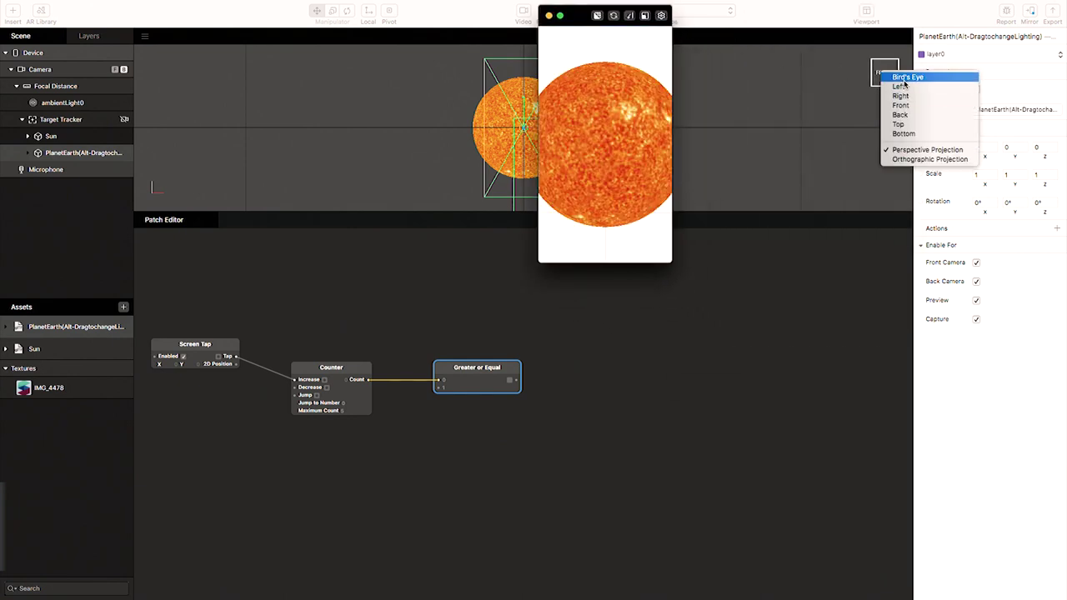
{"action": "left_click", "coordinate": [891, 75]}
{"action": "left_click_drag", "start_coordinate": [579, 17], "coordinate": [757, 25]}
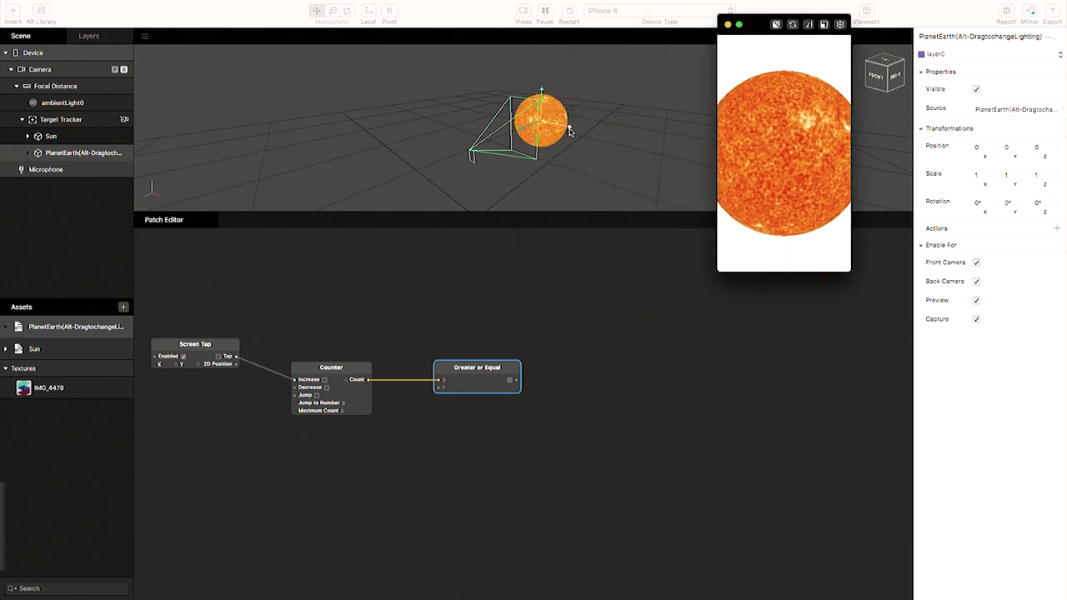
{"action": "left_click_drag", "start_coordinate": [570, 130], "coordinate": [475, 101]}
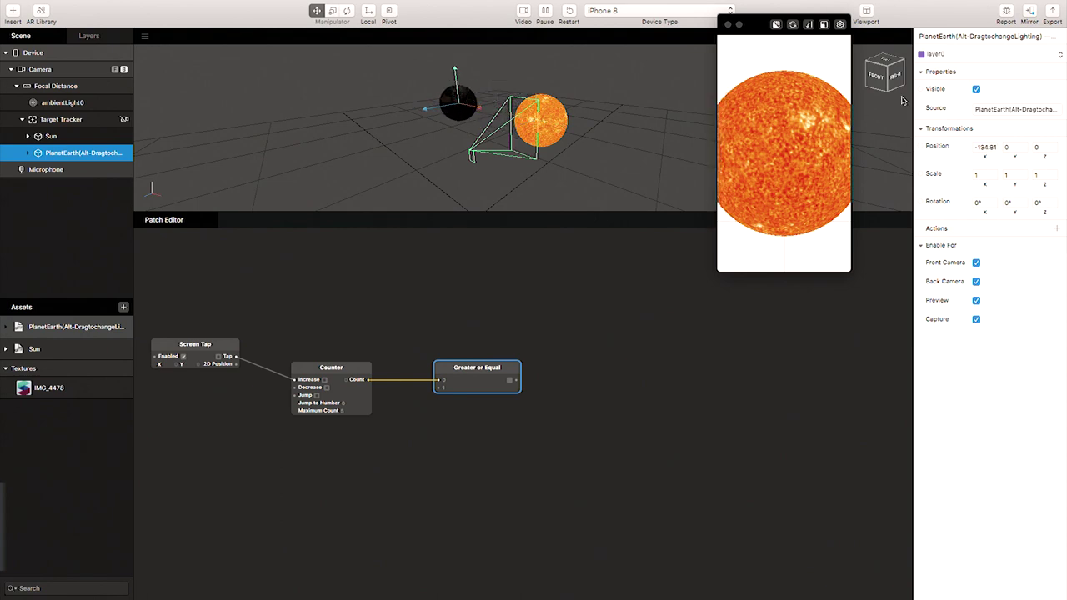
Return to the front view and set the PlanetEarth object's scale to 0.3 on X, Y and Z
{"action": "left_click", "coordinate": [877, 84]}
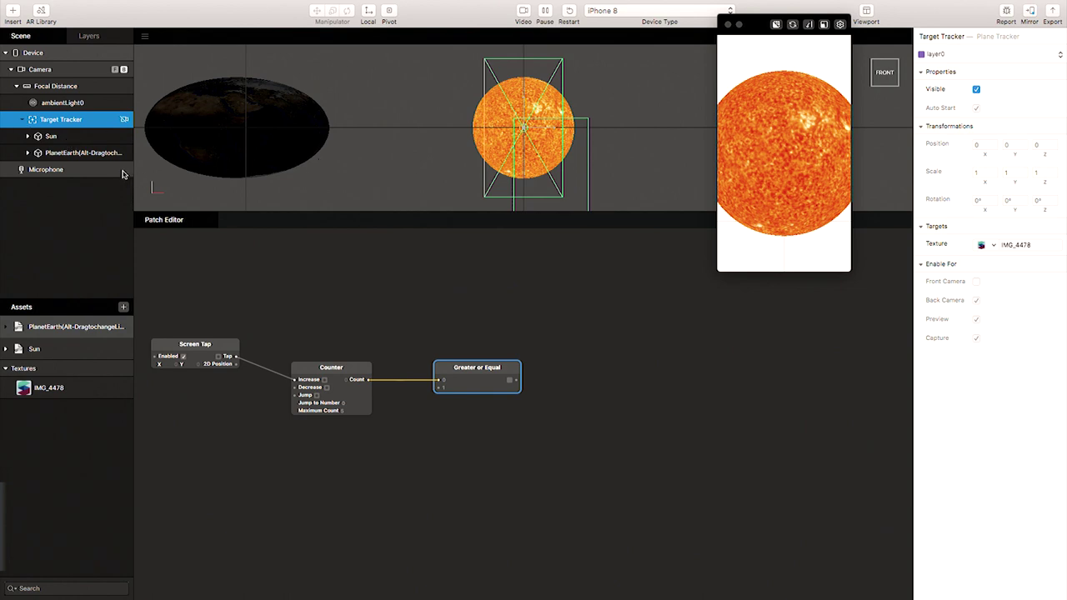
{"action": "left_click", "coordinate": [82, 155]}
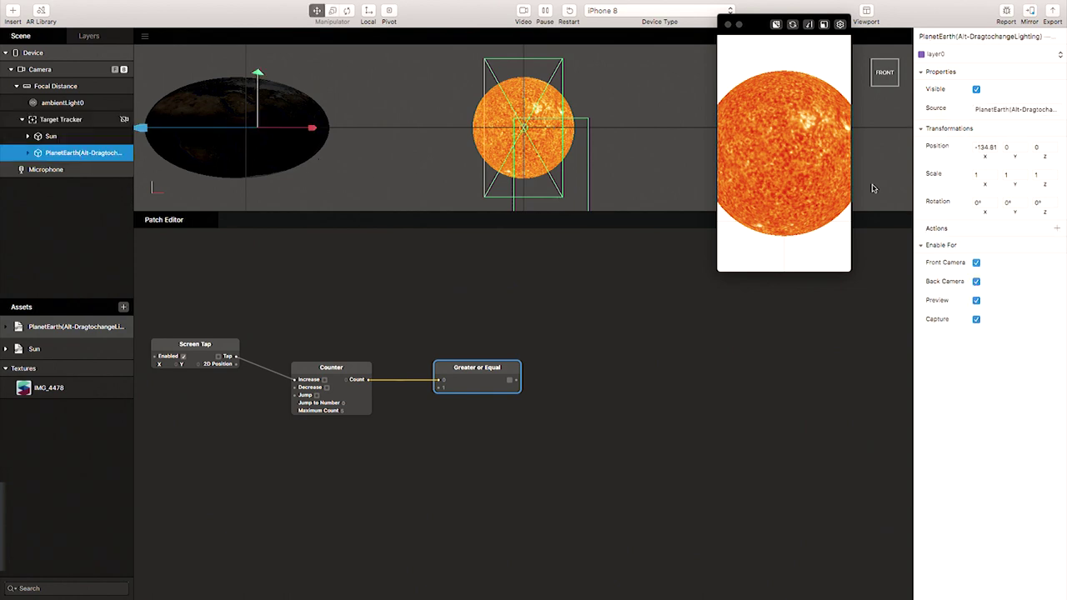
{"action": "left_click", "coordinate": [978, 177]}
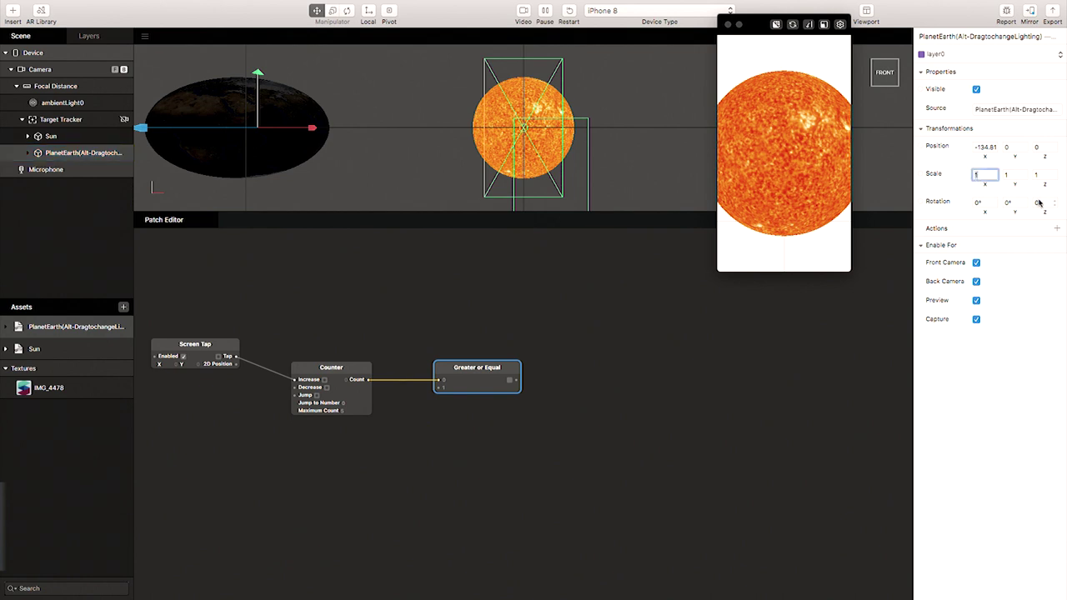
{"action": "type", "text": "0.3"}
{"action": "key", "text": "Tab"}
{"action": "type", "text": "0.3"}
{"action": "key", "text": "Tab"}
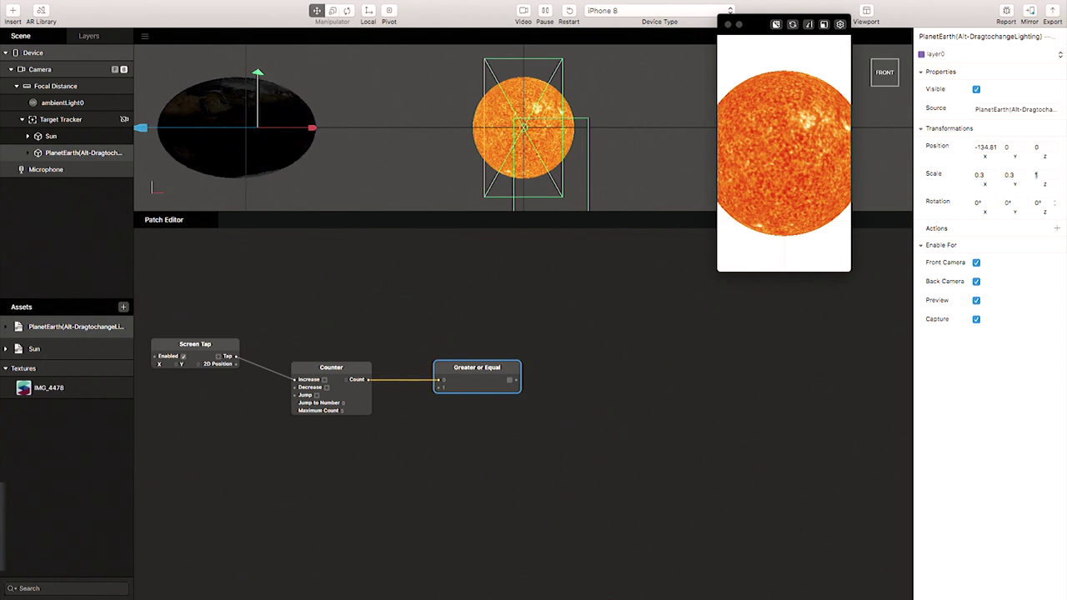
{"action": "type", "text": "0.3"}
{"action": "key", "text": "Tab"}
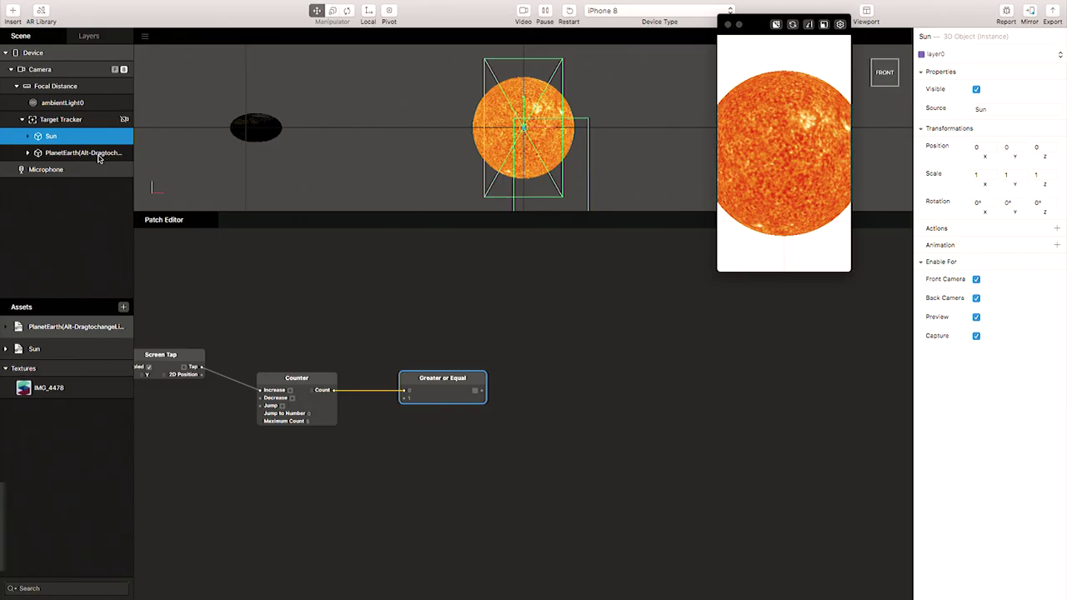
Expand the PlanetEarth object in the scene tree and set its X position to 0
{"action": "left_click", "coordinate": [265, 135]}
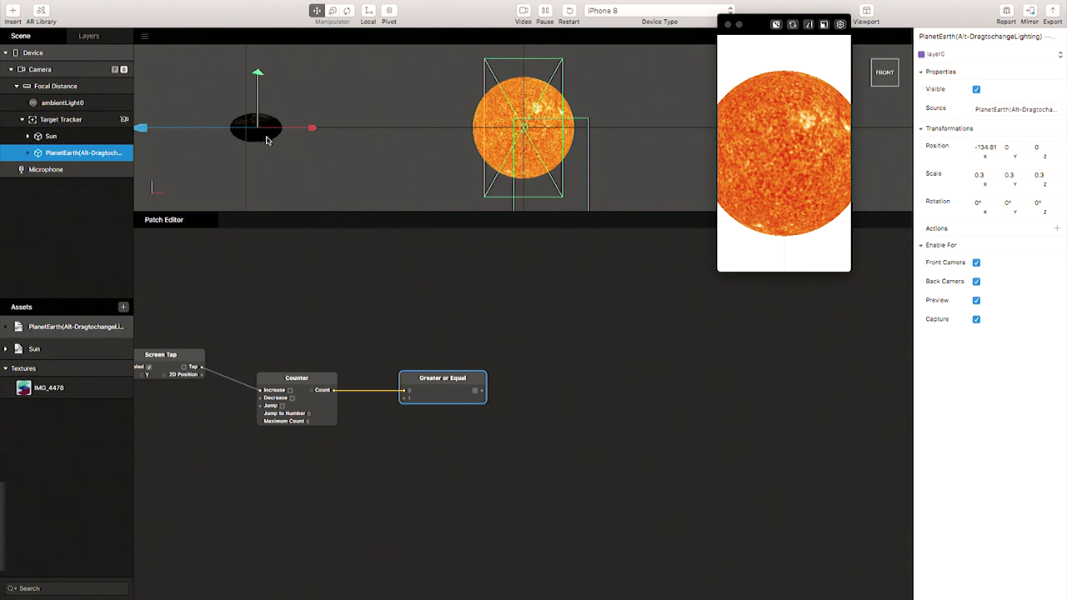
{"action": "left_click", "coordinate": [32, 154]}
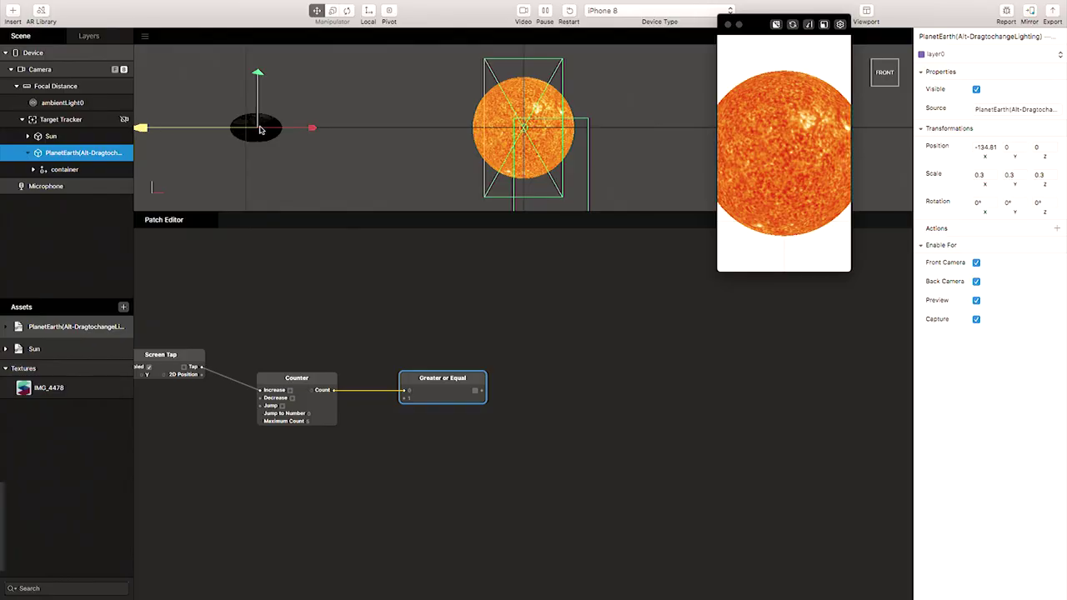
{"action": "left_click_drag", "start_coordinate": [313, 132], "coordinate": [575, 134]}
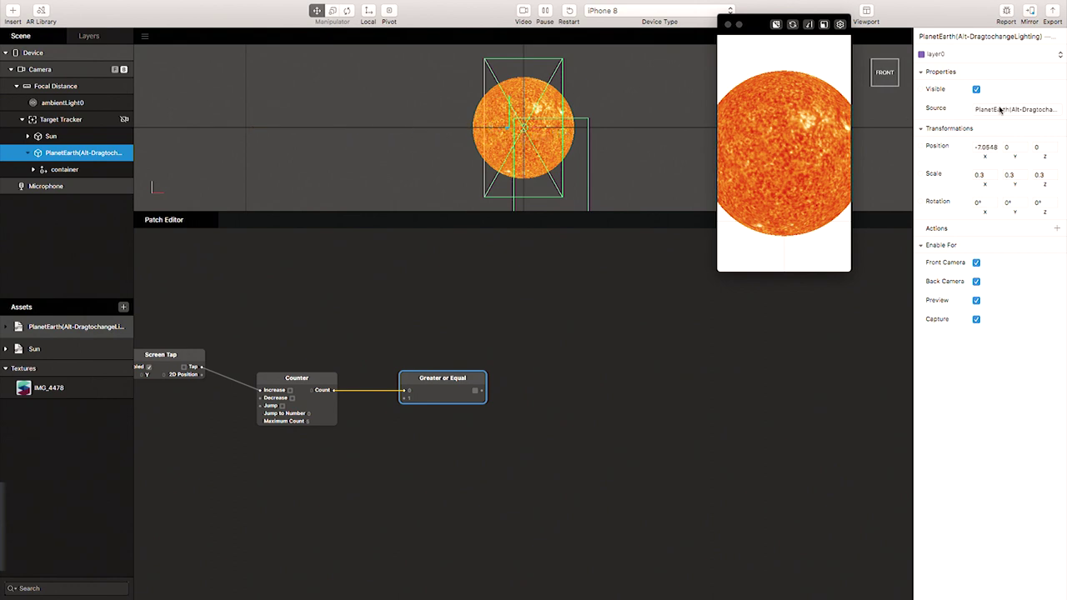
{"action": "left_click", "coordinate": [989, 148]}
{"action": "type", "text": "0"}
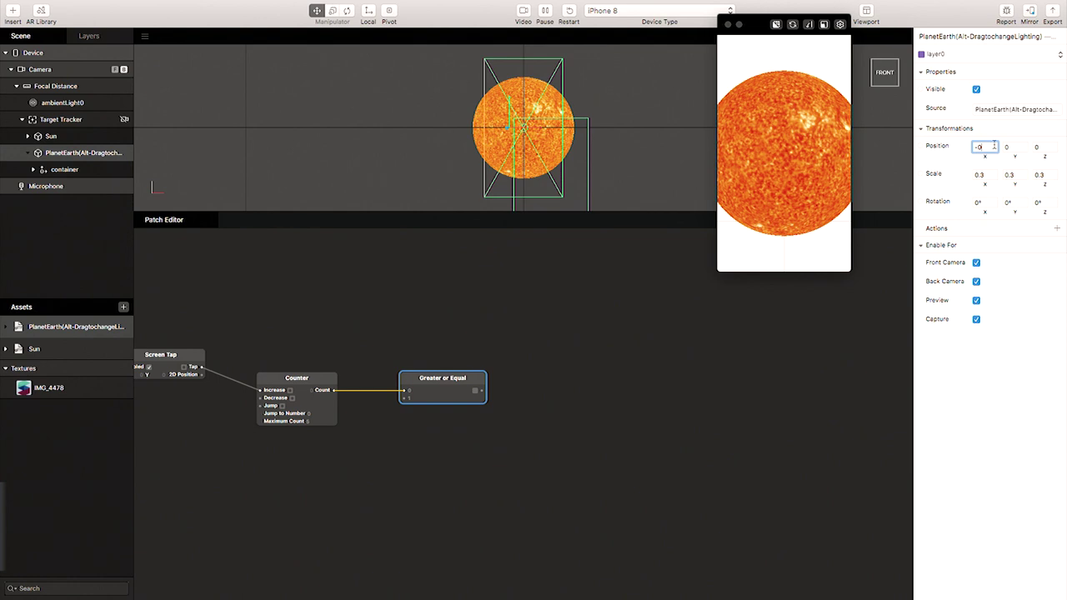
{"action": "key", "text": "Tab"}
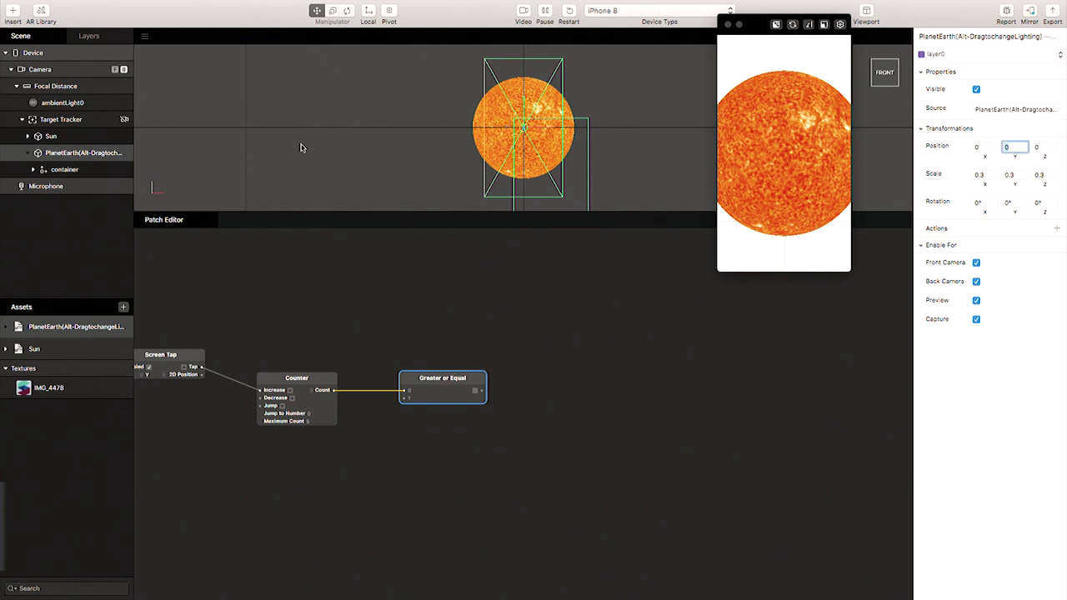
Offset the container inside PlanetEarth to about -331 on the X axis, beside the Sun, leaving its parent centred
{"action": "left_click", "coordinate": [60, 169]}
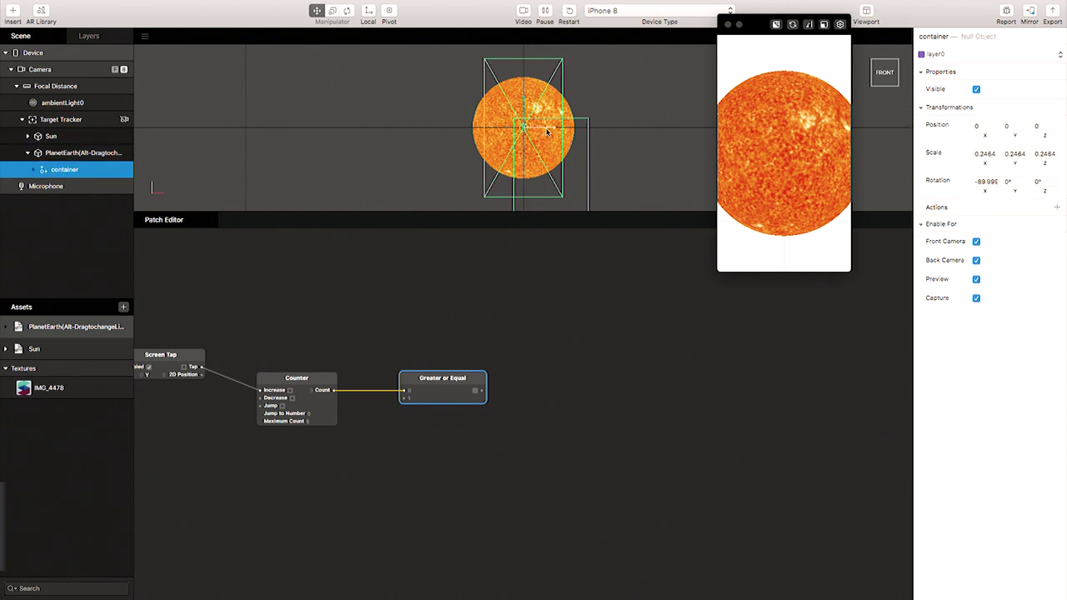
{"action": "left_click_drag", "start_coordinate": [542, 131], "coordinate": [352, 134]}
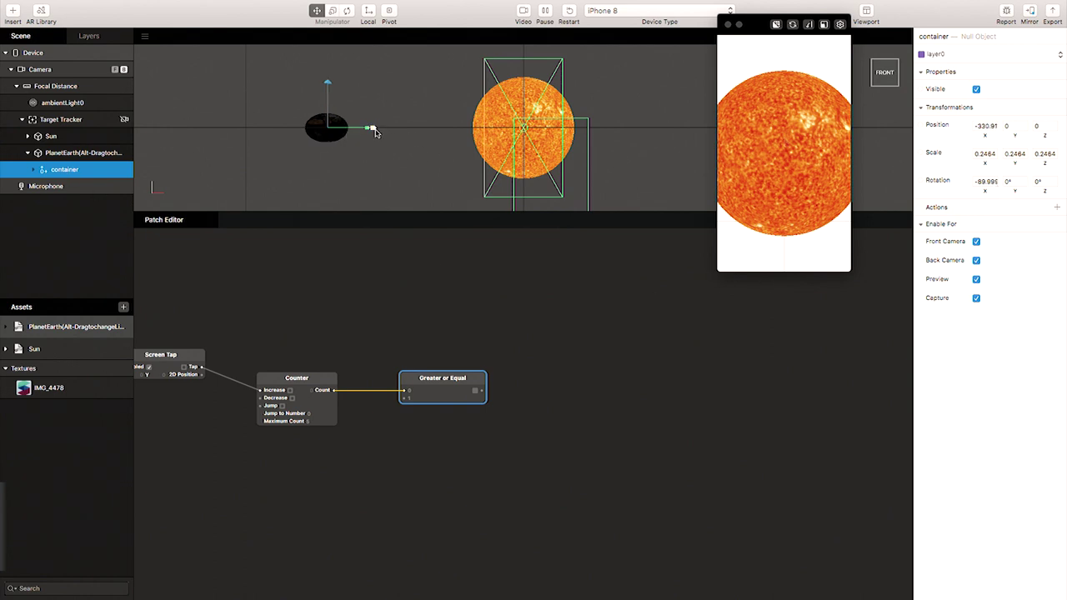
{"action": "left_click", "coordinate": [81, 156]}
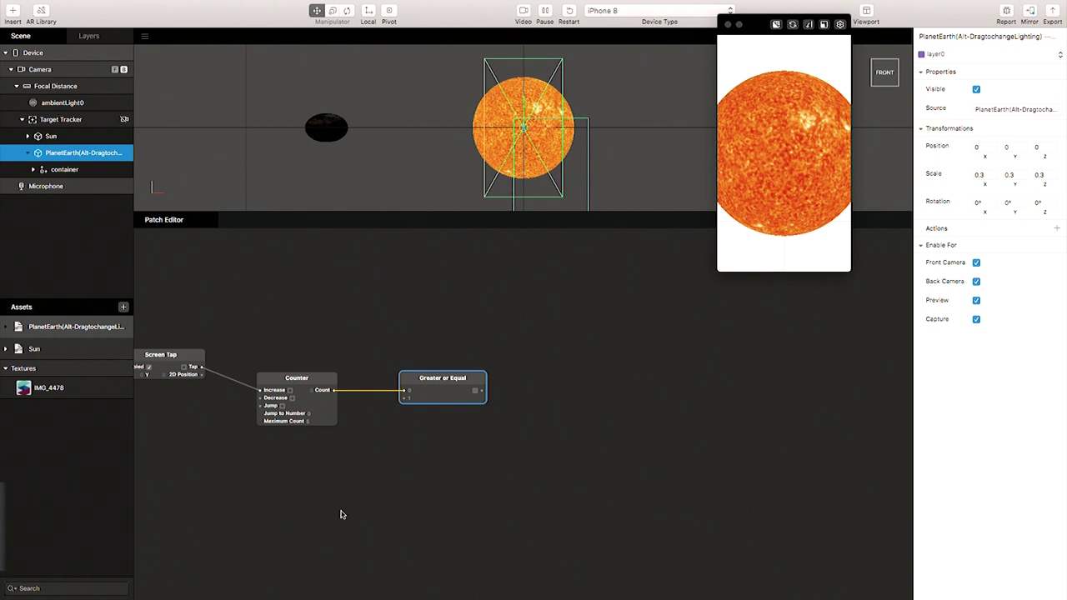
Move the Greater or Equal patch higher in the graph, above the level of the Counter patch
{"action": "scroll", "coordinate": [462, 429], "scroll_direction": "right", "scroll_amount": 3}
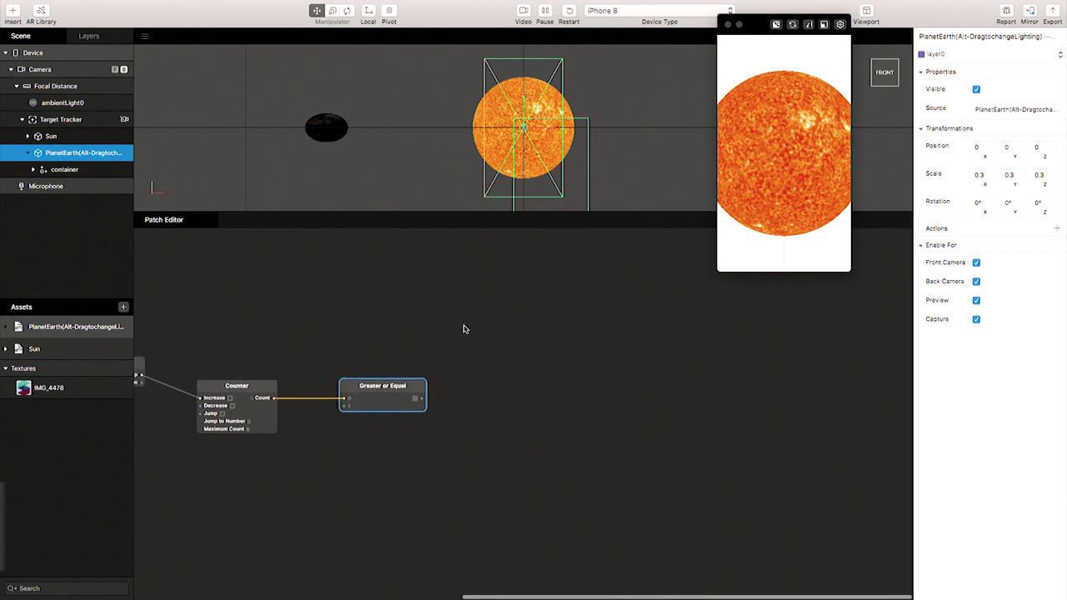
{"action": "scroll", "coordinate": [462, 326], "scroll_direction": "up", "scroll_amount": 2}
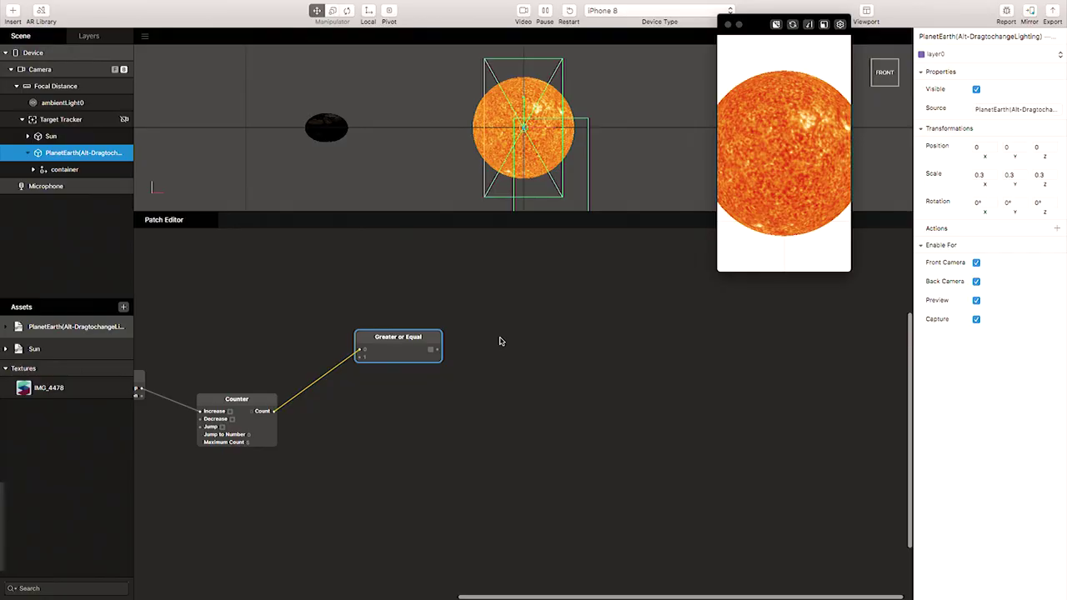
{"action": "double_click", "coordinate": [500, 341]}
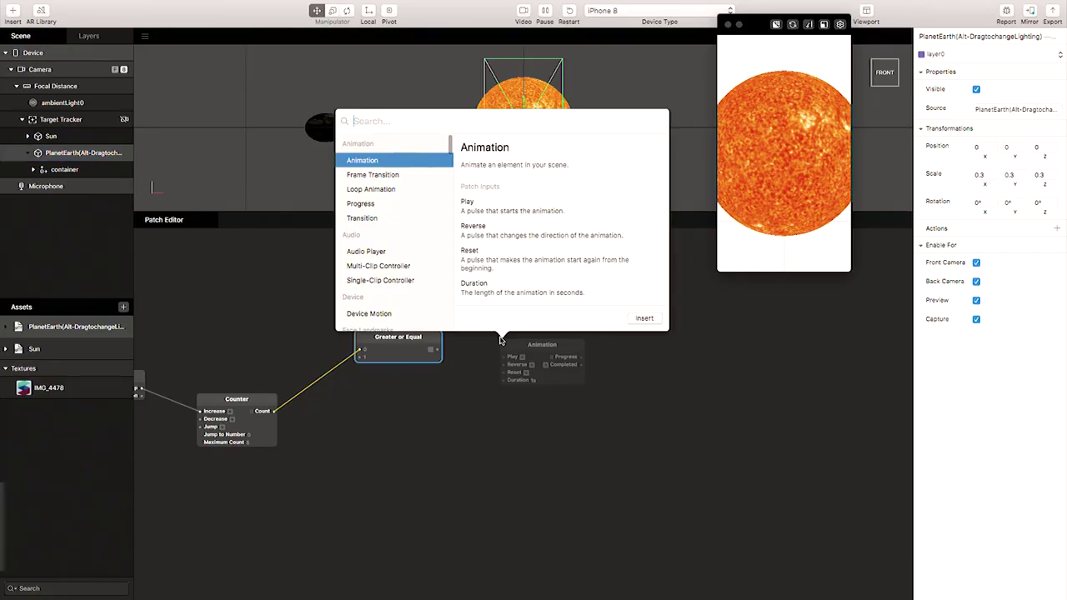
{"action": "left_click", "coordinate": [567, 446]}
Create a patch for the Sun's Visible property, place it beyond Greater or Equal, and connect that patch's output to Visible
{"action": "left_click", "coordinate": [72, 142]}
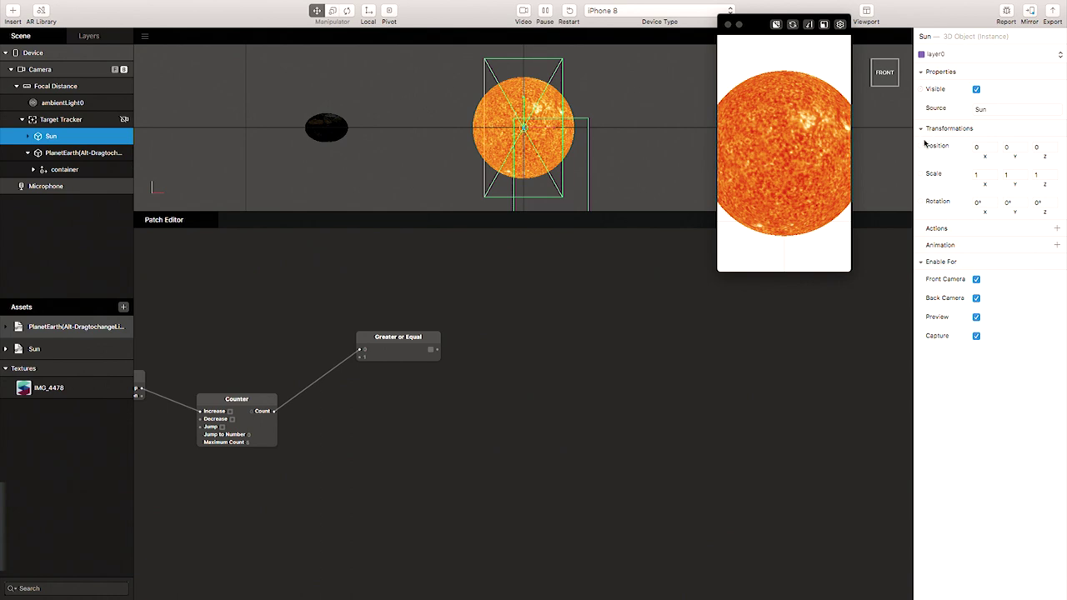
{"action": "mouse_move", "coordinate": [923, 208]}
{"action": "mouse_move", "coordinate": [927, 92]}
{"action": "left_click", "coordinate": [923, 94]}
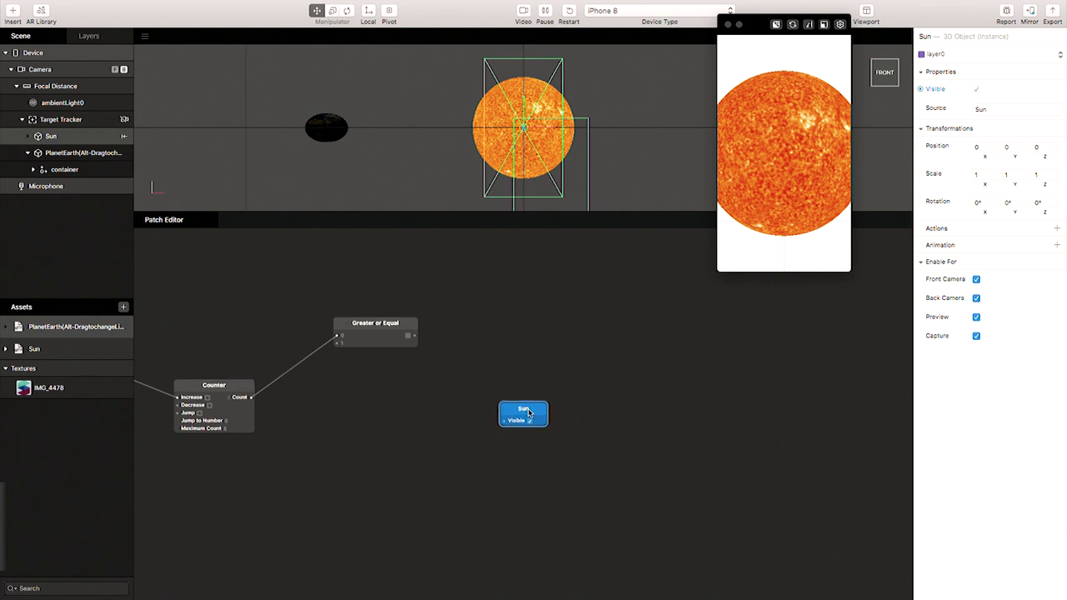
{"action": "left_click_drag", "start_coordinate": [528, 412], "coordinate": [609, 303]}
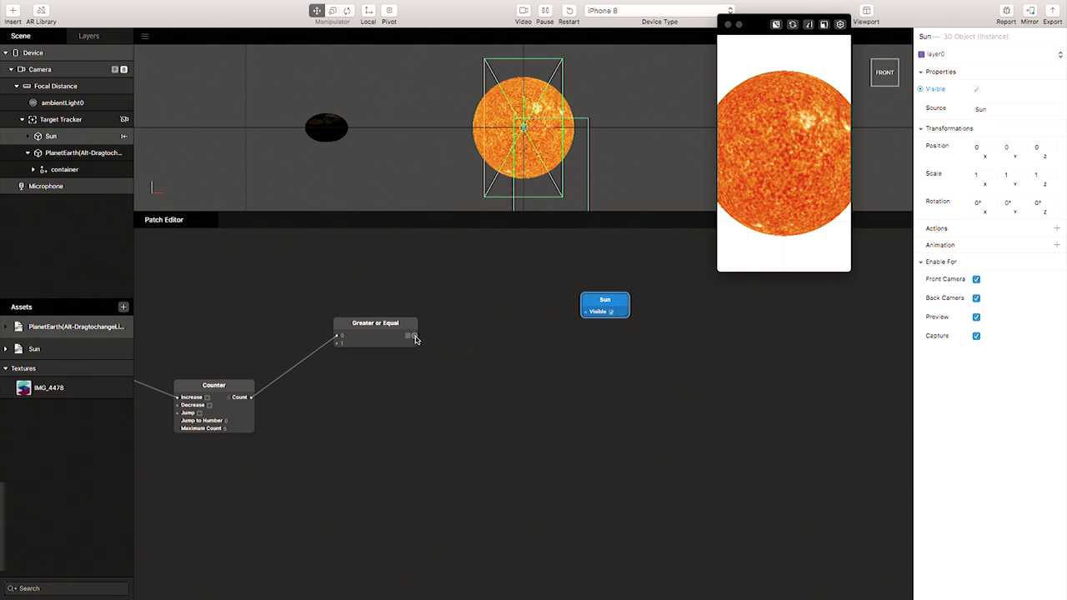
{"action": "left_click_drag", "start_coordinate": [414, 337], "coordinate": [586, 315]}
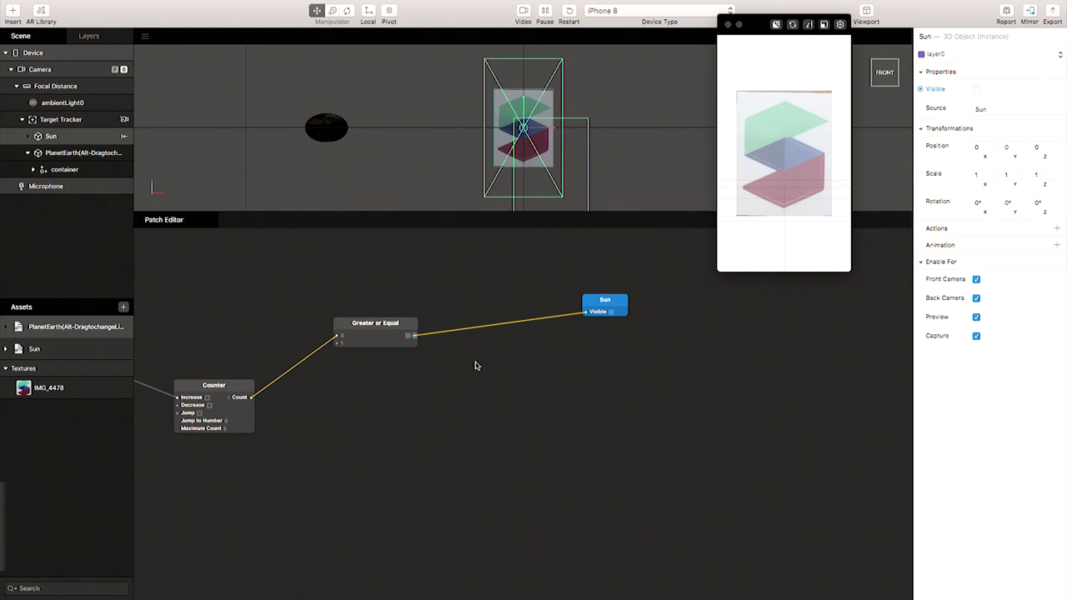
Use Simulate Touch in the simulator and tap the middle of the preview to test the Sun's visibility
{"action": "left_click", "coordinate": [842, 27]}
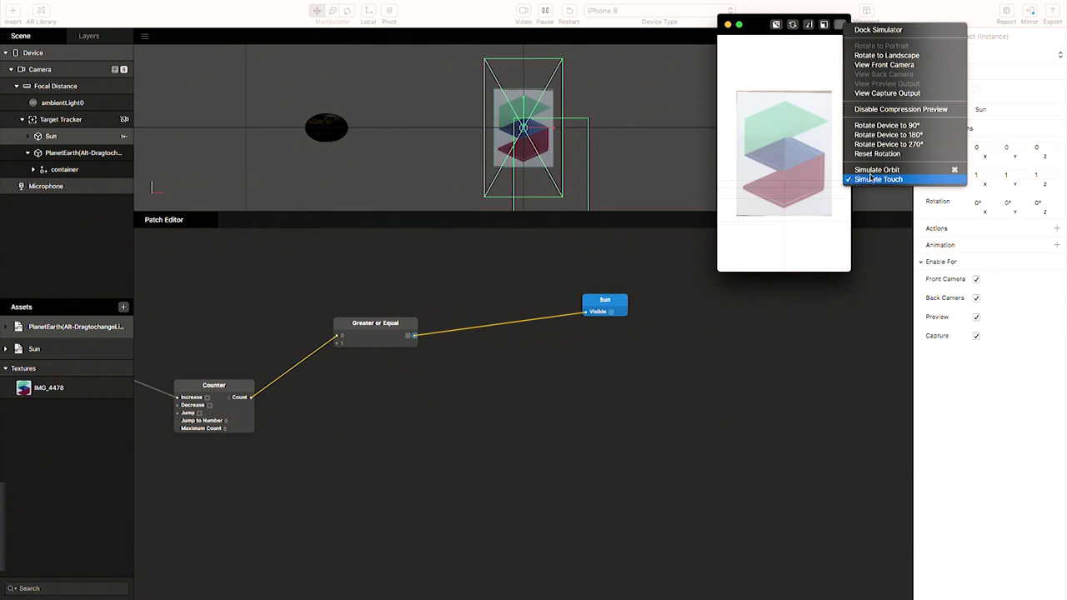
{"action": "left_click", "coordinate": [761, 25]}
{"action": "left_click", "coordinate": [840, 27]}
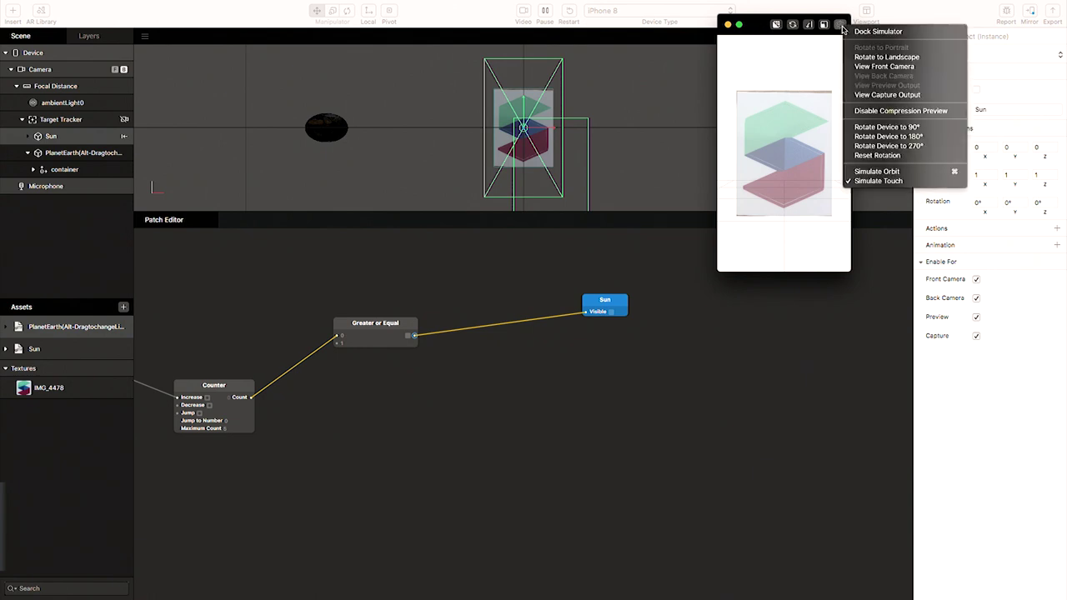
{"action": "left_click", "coordinate": [878, 181]}
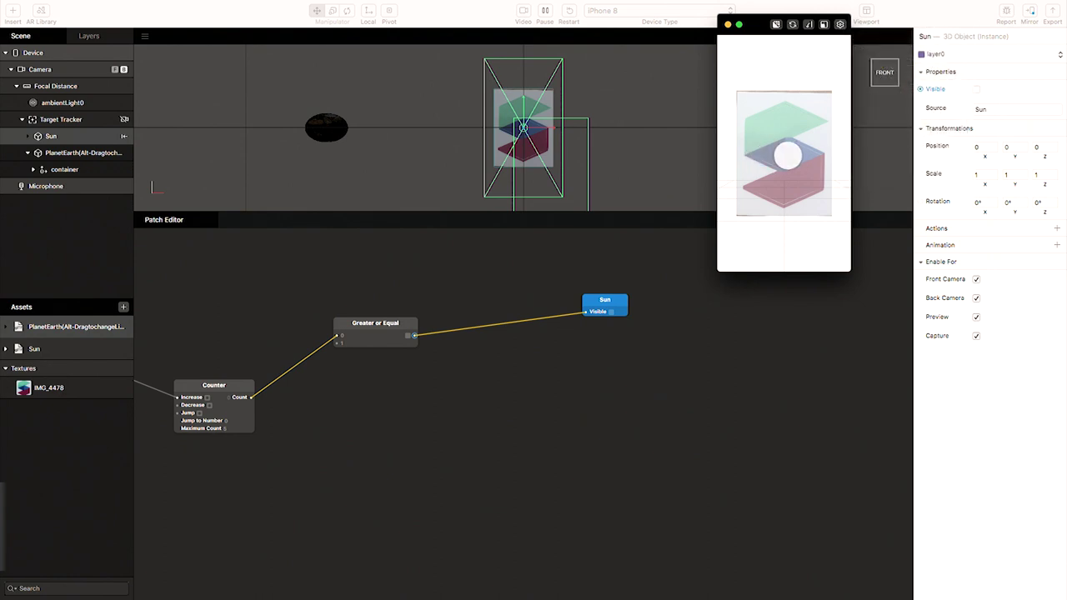
{"action": "left_click", "coordinate": [787, 154]}
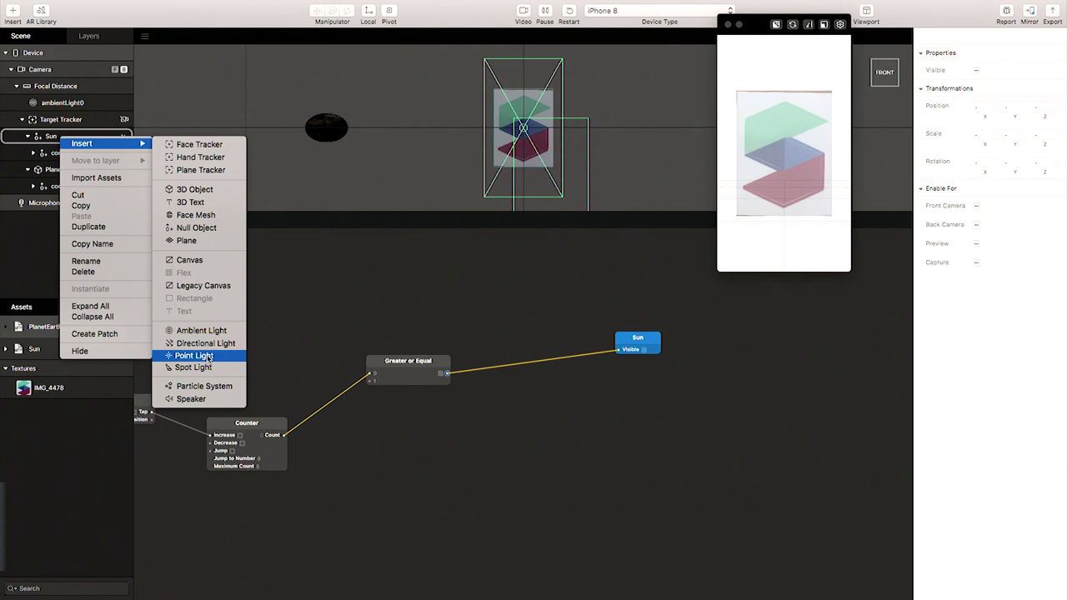
Insert a point light inside the Sun above its container, and create a patch for the light's Intensity, placed below the Sun patch
{"action": "left_click", "coordinate": [208, 358]}
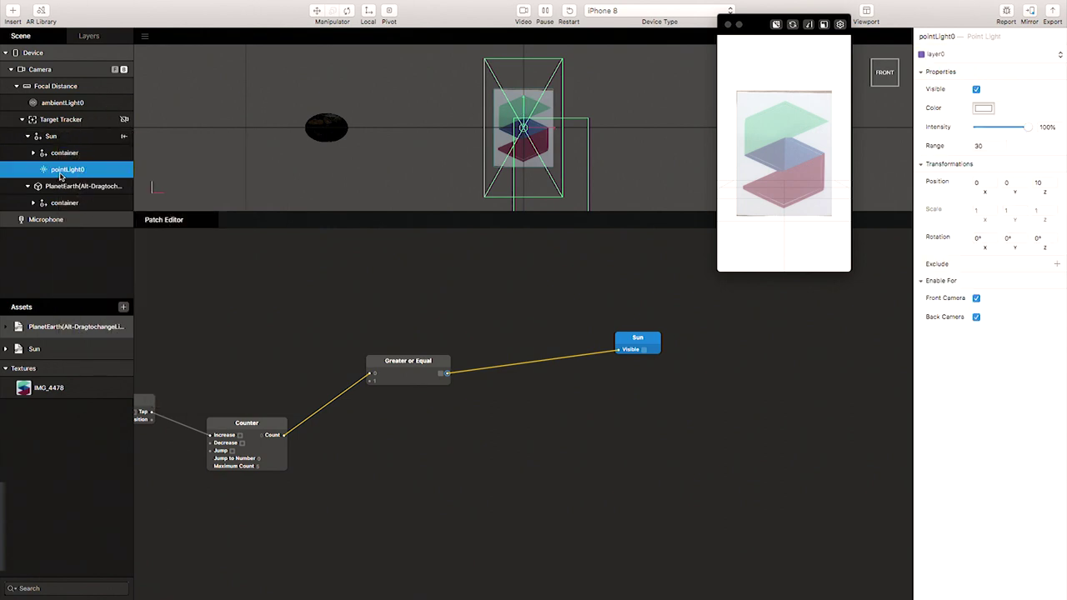
{"action": "left_click_drag", "start_coordinate": [59, 176], "coordinate": [60, 141]}
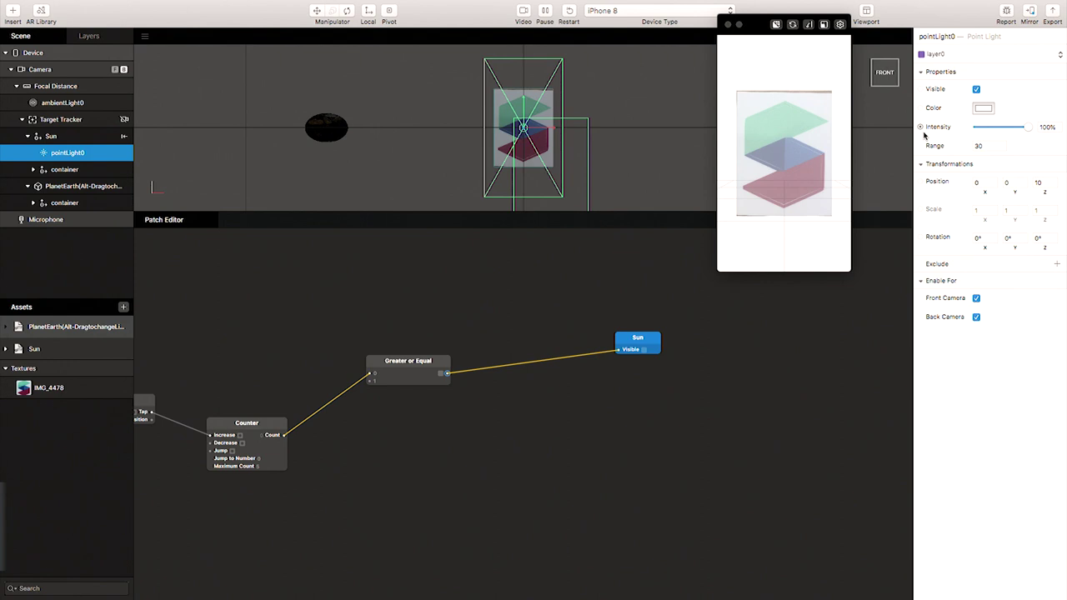
{"action": "left_click", "coordinate": [920, 126]}
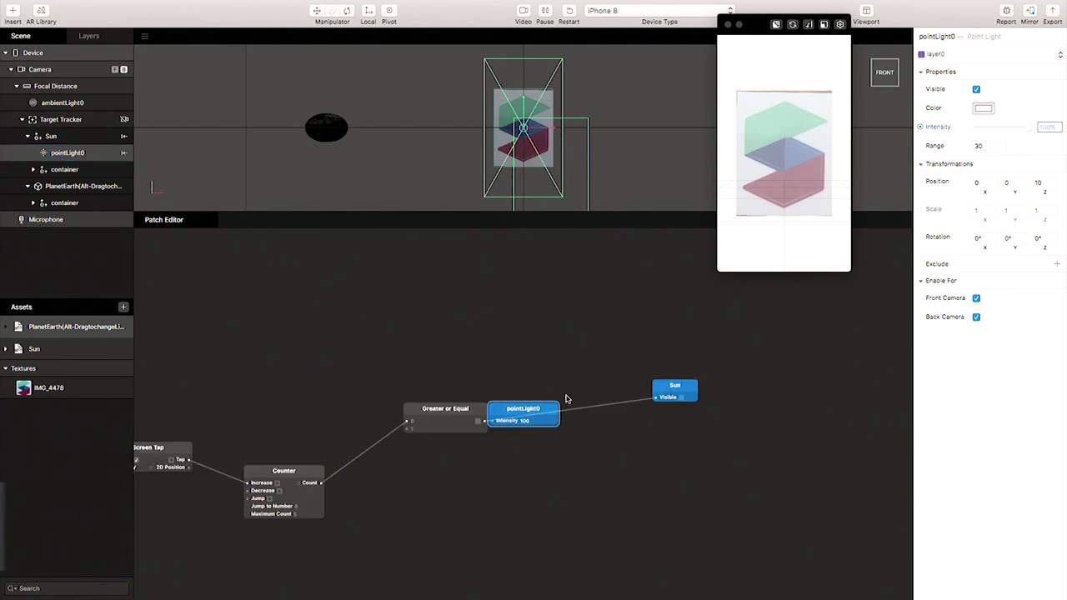
{"action": "left_click_drag", "start_coordinate": [555, 416], "coordinate": [785, 447]}
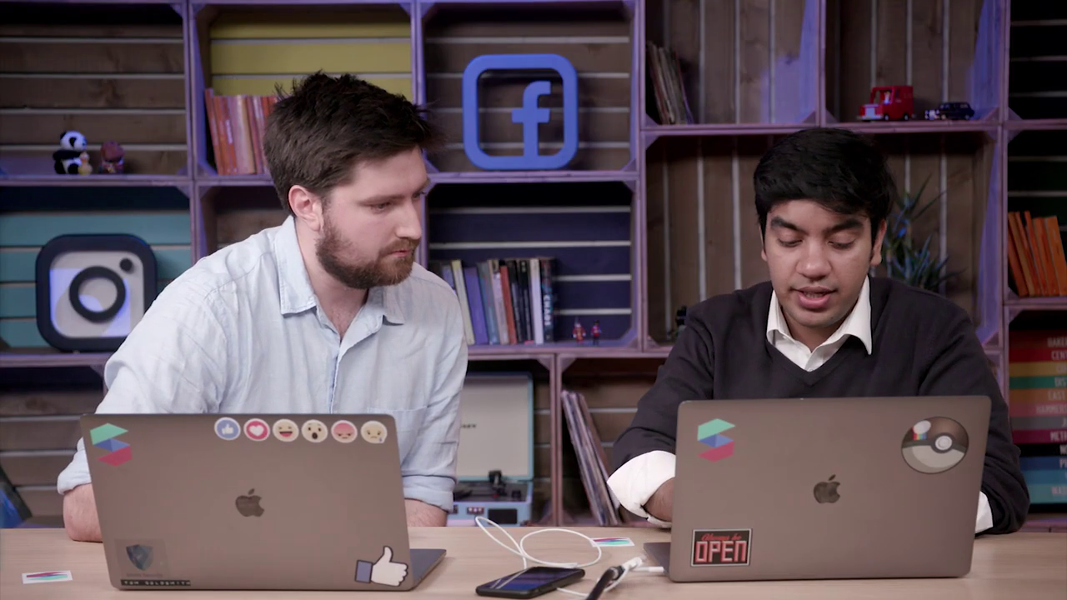
Add an Animation patch to the graph, between the Greater or Equal patch and the pointLight0 patch
{"action": "double_click", "coordinate": [577, 457]}
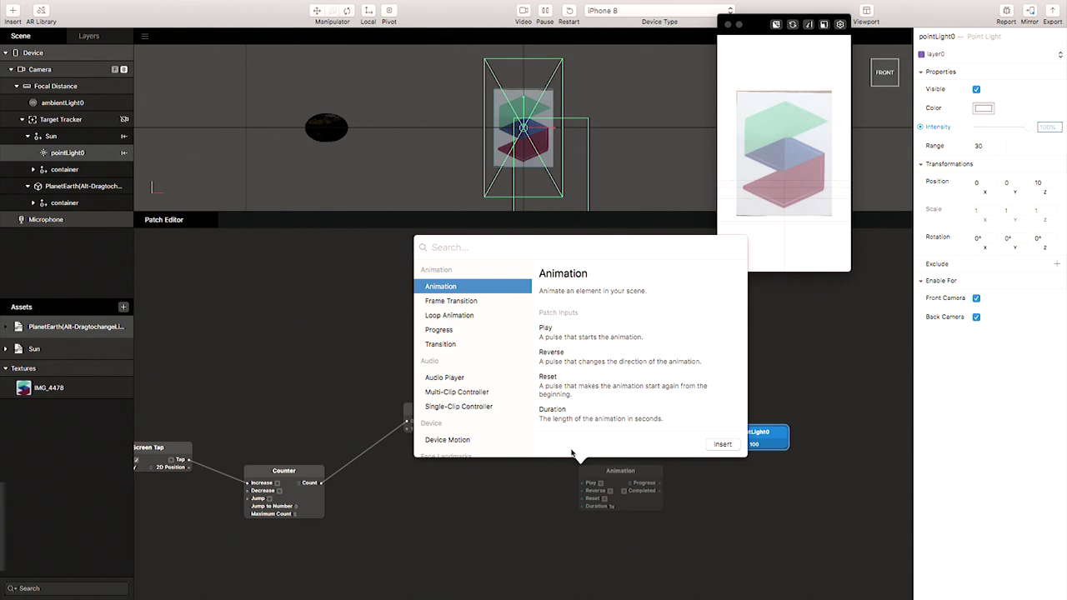
{"action": "key", "text": "Down"}
{"action": "key", "text": "Down"}
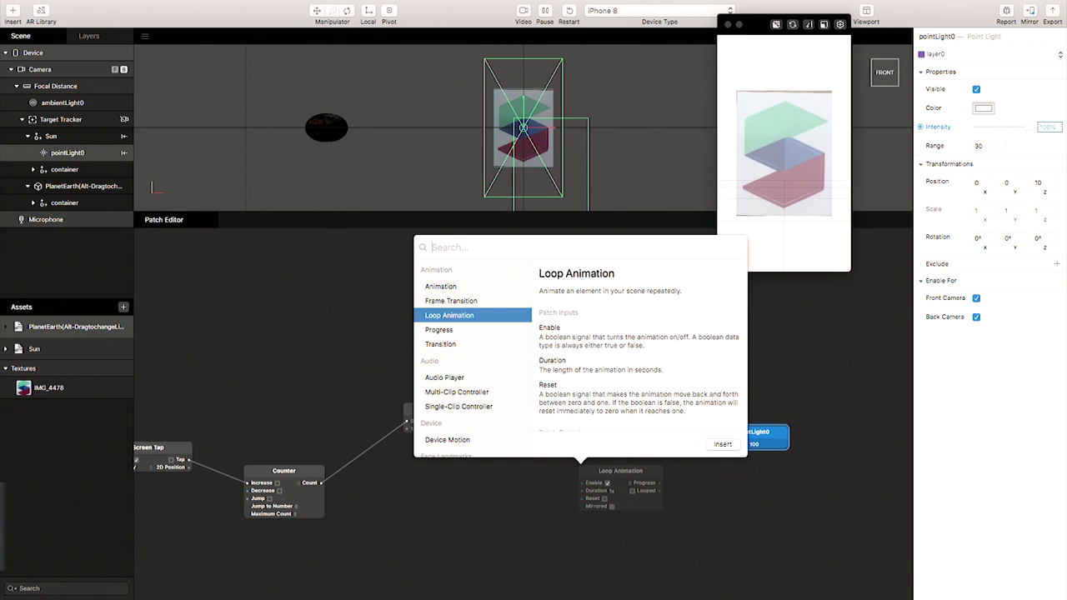
{"action": "key", "text": "Up"}
{"action": "key", "text": "Up"}
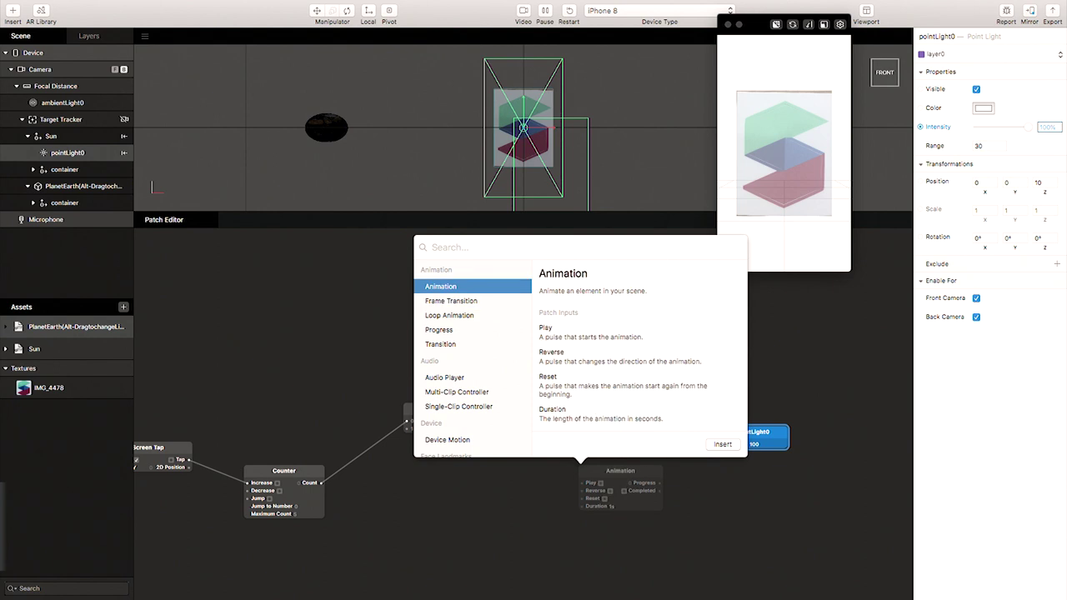
{"action": "key", "text": "Return"}
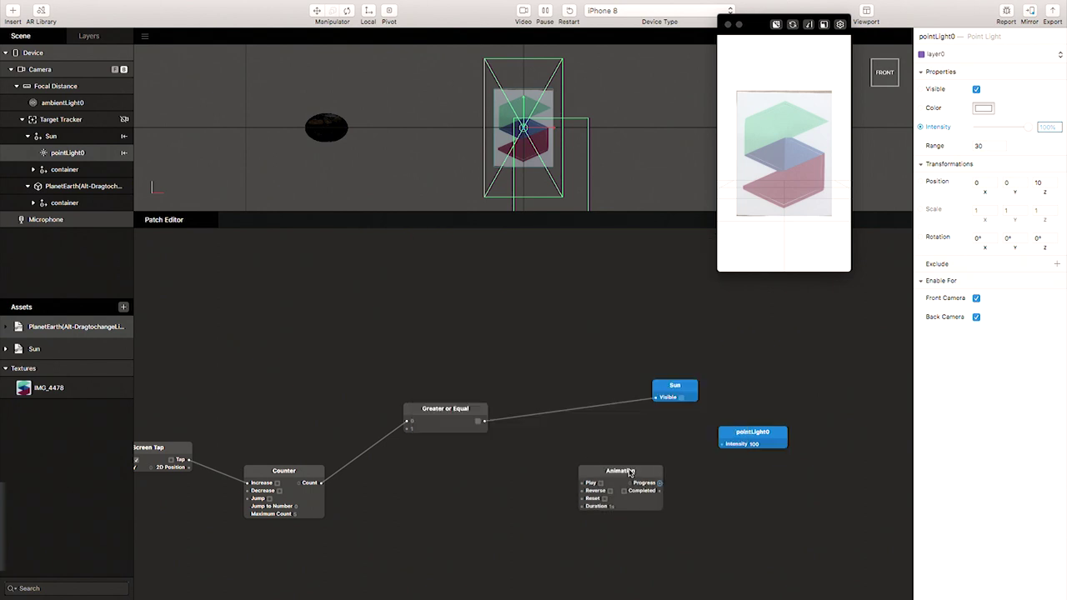
{"action": "left_click_drag", "start_coordinate": [630, 476], "coordinate": [590, 453]}
Add a Transition patch beside the Animation patch, just below the pointLight0 patch
{"action": "double_click", "coordinate": [662, 475]}
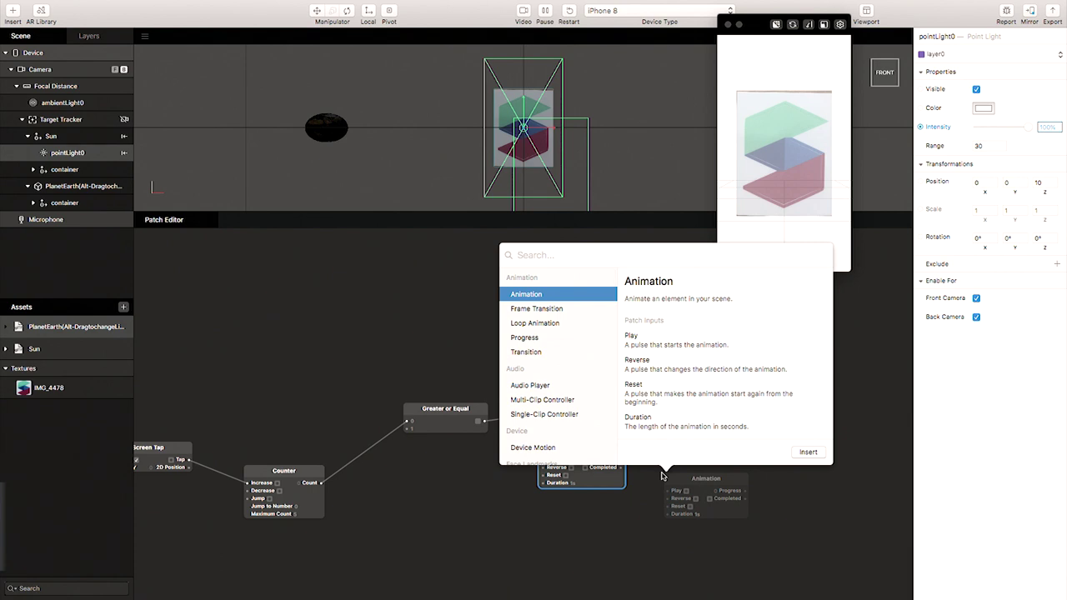
{"action": "type", "text": "tra"}
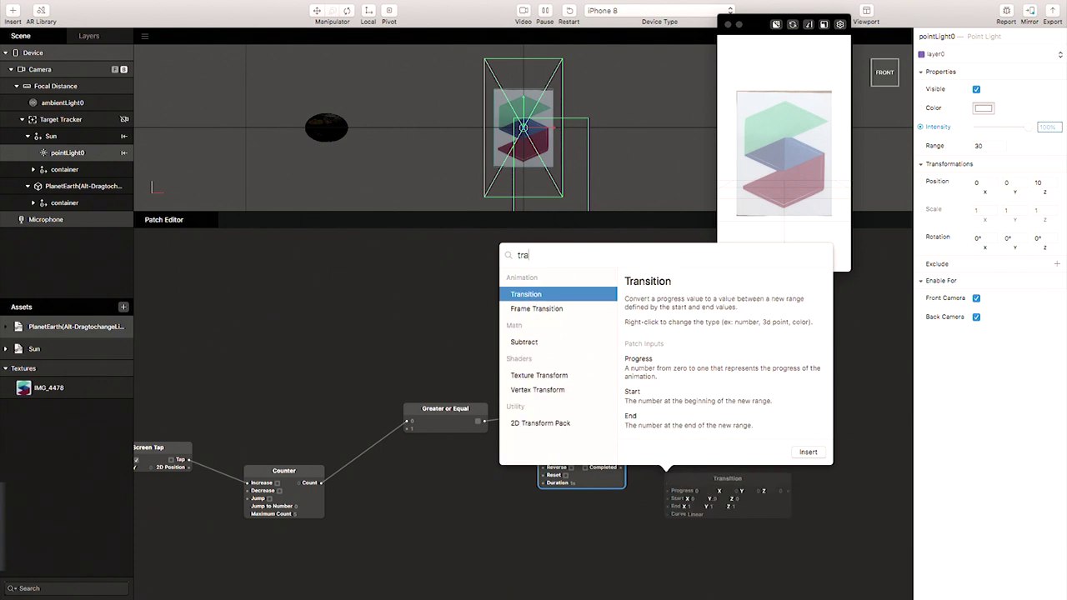
{"action": "key", "text": "Return"}
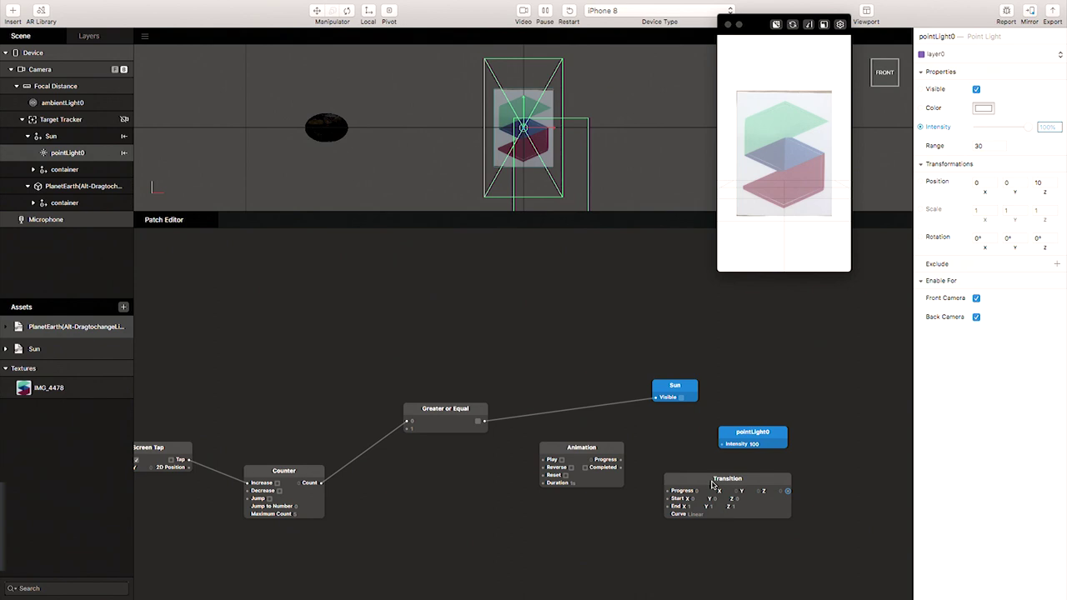
{"action": "left_click_drag", "start_coordinate": [712, 485], "coordinate": [695, 476]}
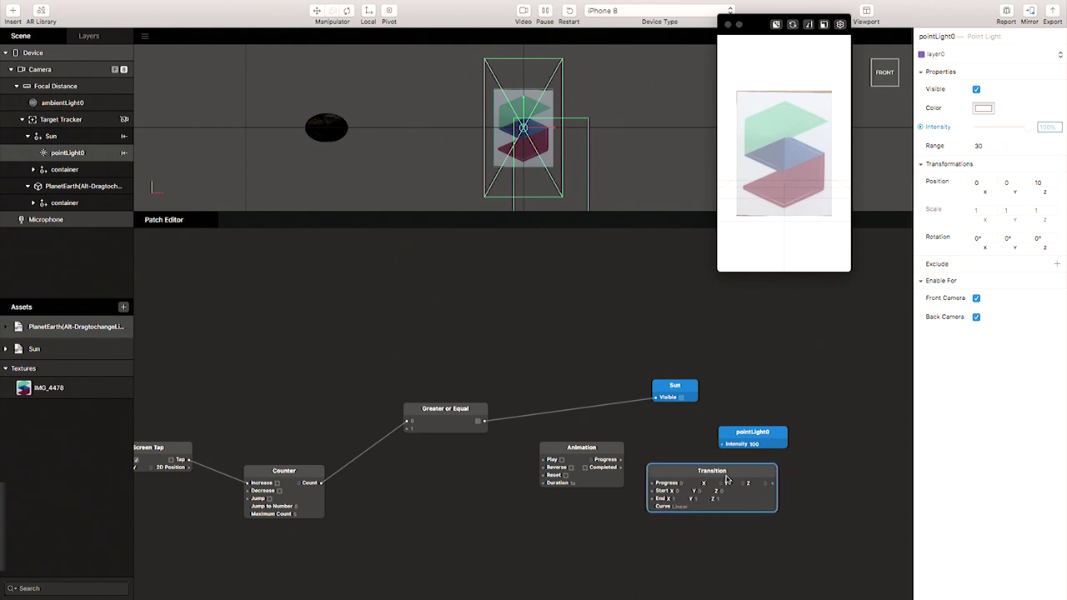
Change the Transition patch's type to Number and set its End value to 100
{"action": "right_click", "coordinate": [726, 479]}
{"action": "mouse_move", "coordinate": [744, 481]}
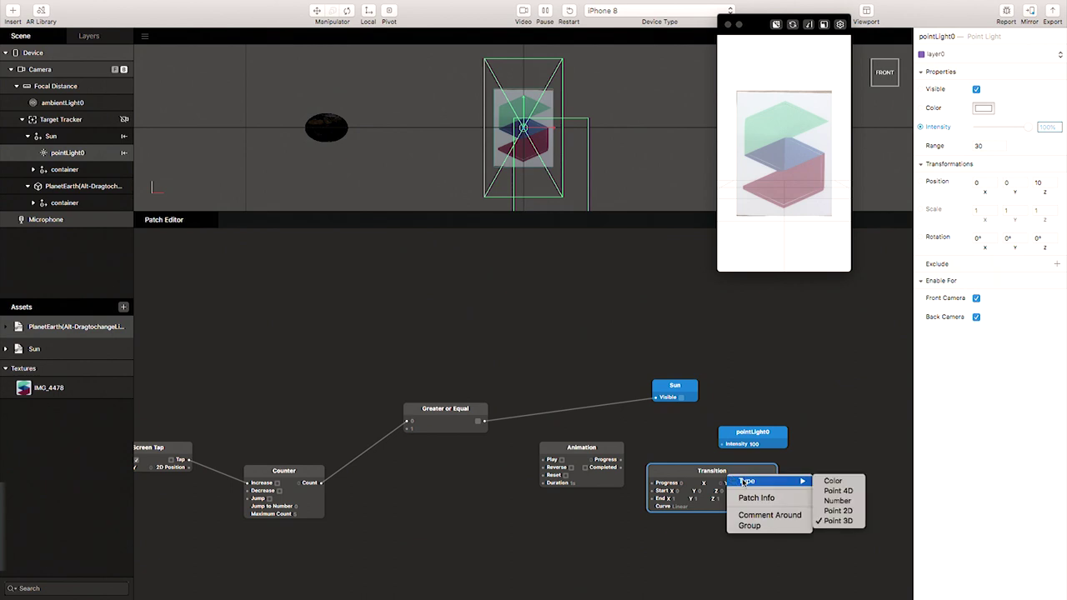
{"action": "left_click", "coordinate": [833, 501]}
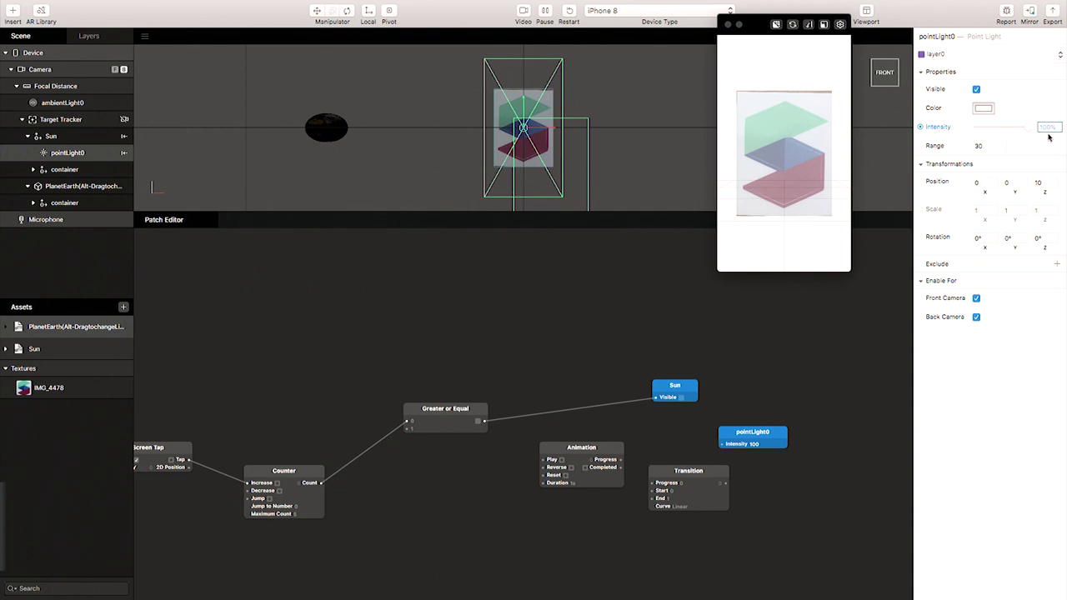
{"action": "left_click", "coordinate": [669, 499]}
{"action": "type", "text": "100"}
{"action": "left_click", "coordinate": [697, 496]}
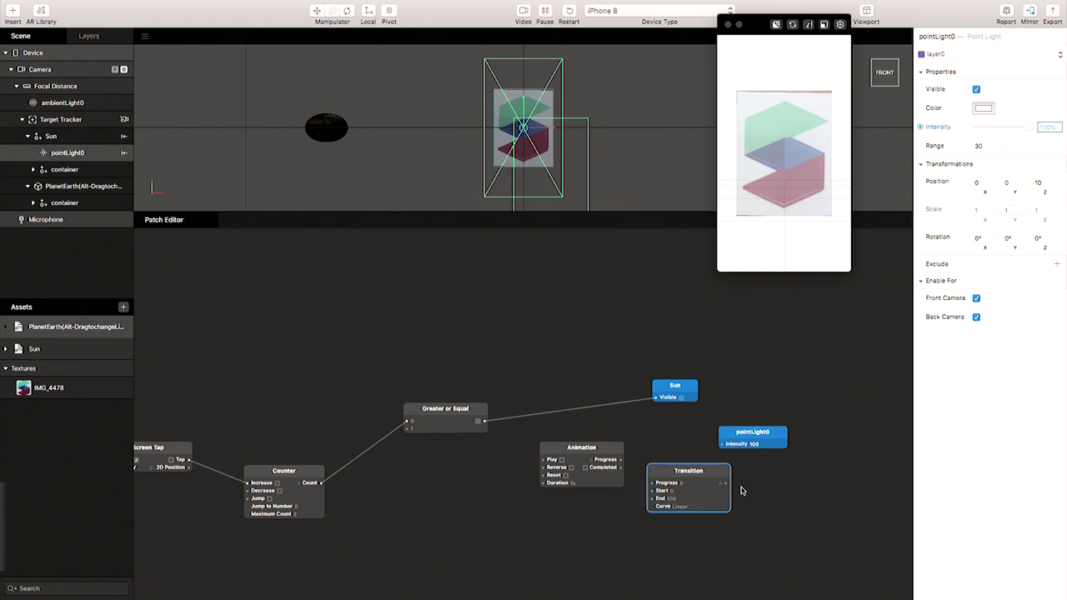
Move the pointLight0 patch beyond Transition, then connect Transition's output to Intensity and Animation's Progress to Transition's Progress
{"action": "left_click_drag", "start_coordinate": [751, 440], "coordinate": [789, 455]}
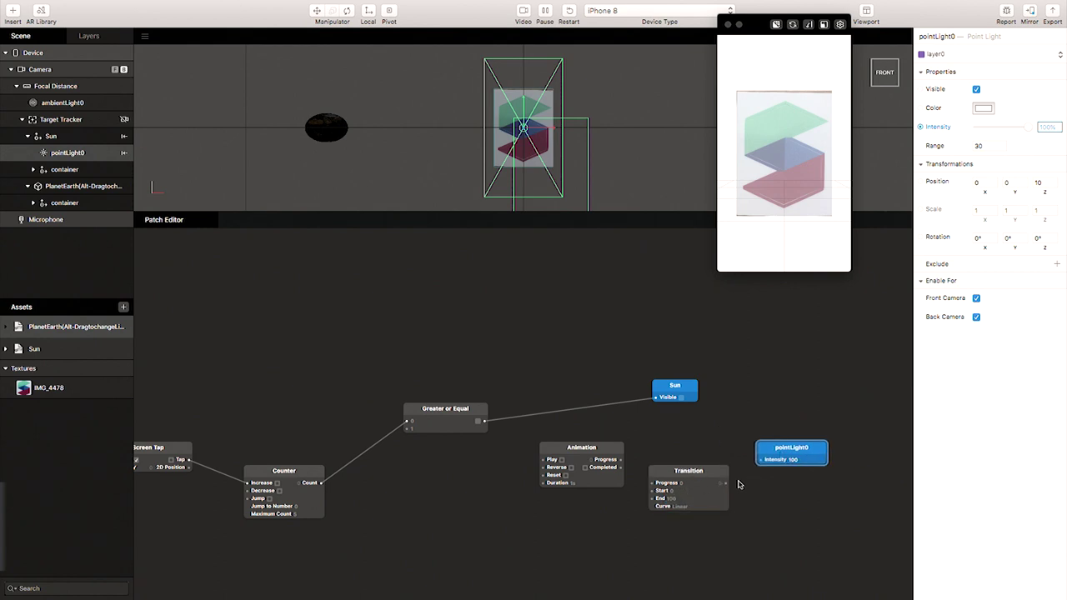
{"action": "left_click_drag", "start_coordinate": [725, 483], "coordinate": [760, 460]}
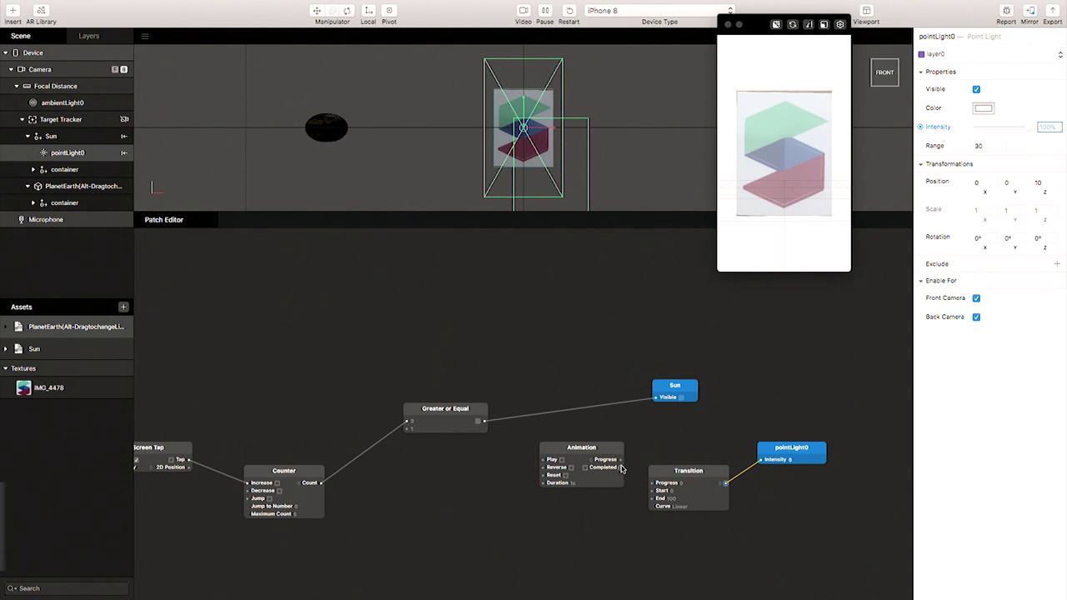
{"action": "left_click_drag", "start_coordinate": [604, 449], "coordinate": [655, 490]}
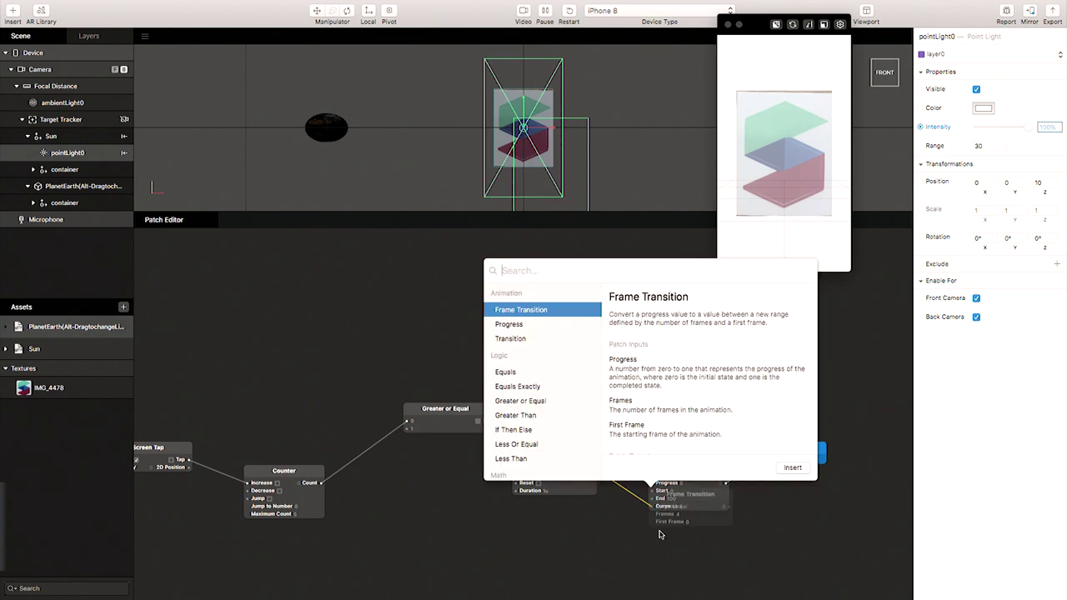
{"action": "left_click", "coordinate": [600, 564]}
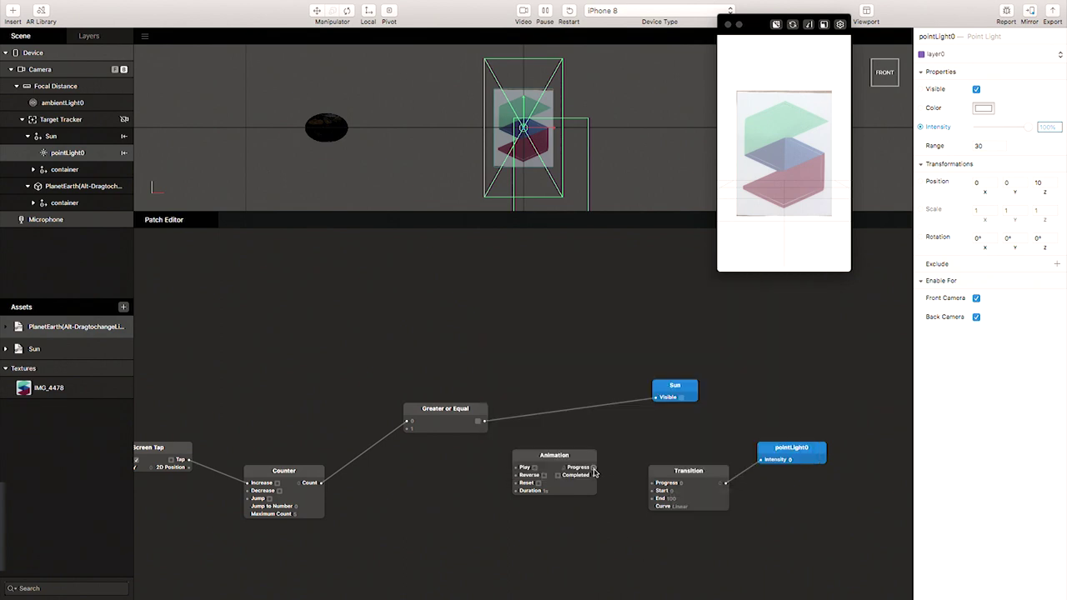
{"action": "left_click_drag", "start_coordinate": [593, 468], "coordinate": [653, 483]}
Link Greater or Equal to Animation through a Pulse patch placed between them, with Turned On feeding Play and Turned Off feeding Reverse
{"action": "left_click_drag", "start_coordinate": [577, 456], "coordinate": [597, 457]}
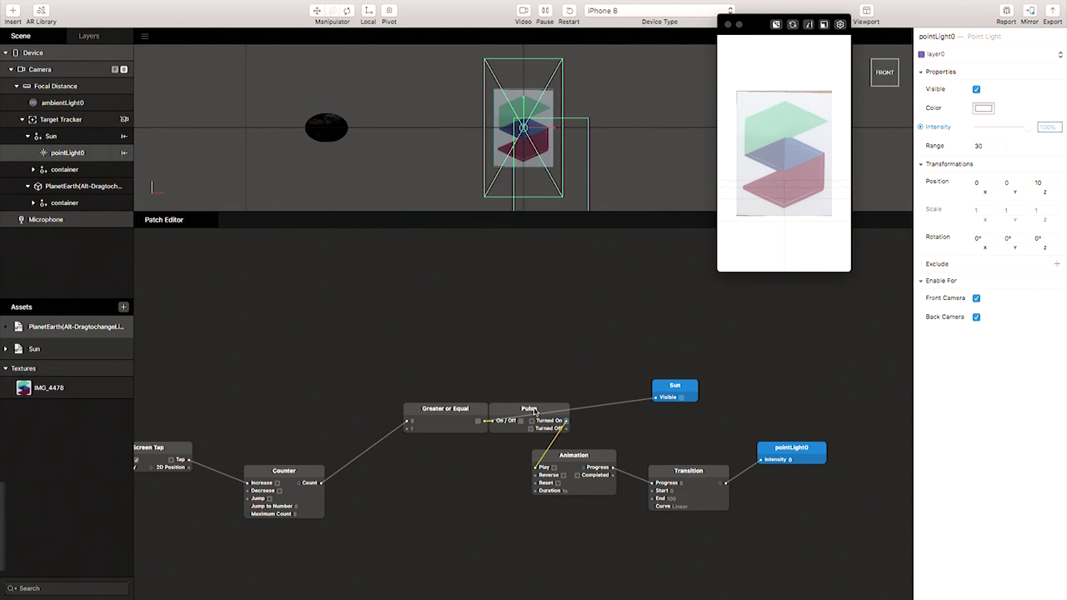
{"action": "left_click_drag", "start_coordinate": [536, 410], "coordinate": [475, 497]}
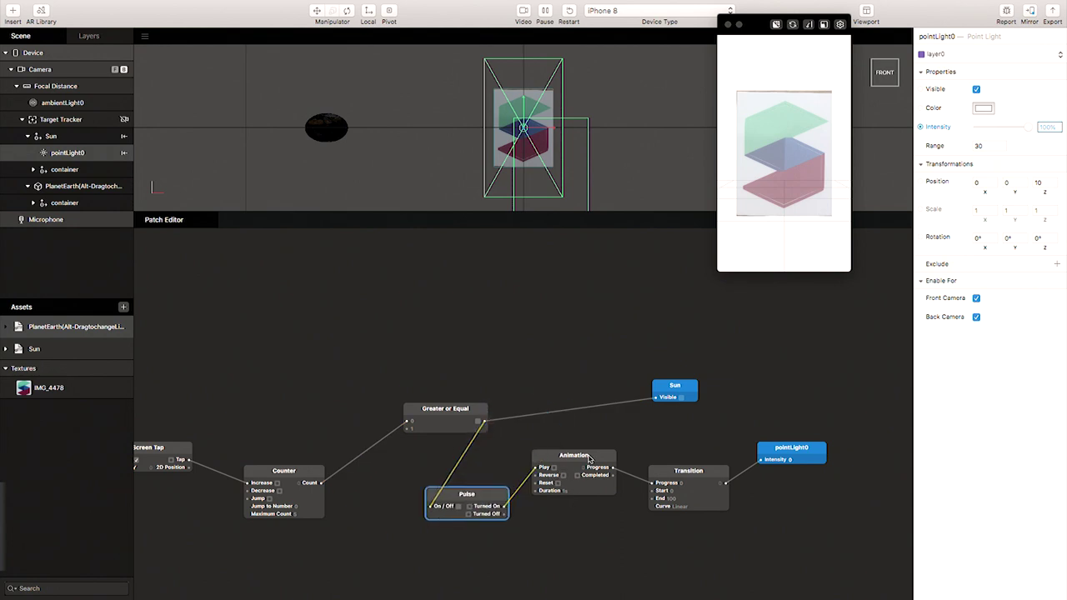
{"action": "left_click_drag", "start_coordinate": [592, 457], "coordinate": [604, 480]}
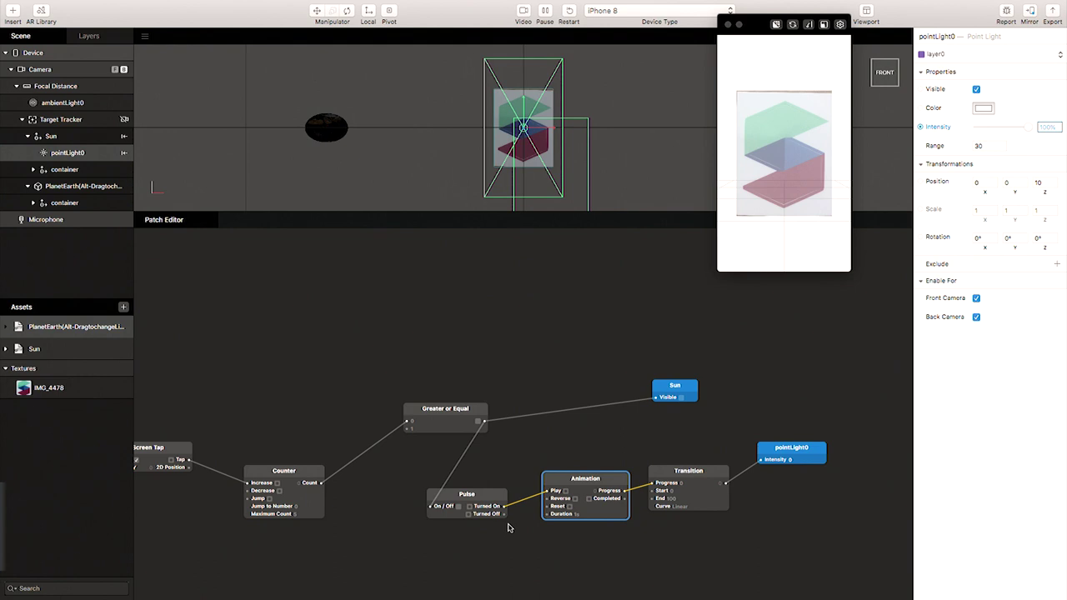
{"action": "left_click_drag", "start_coordinate": [503, 513], "coordinate": [547, 502]}
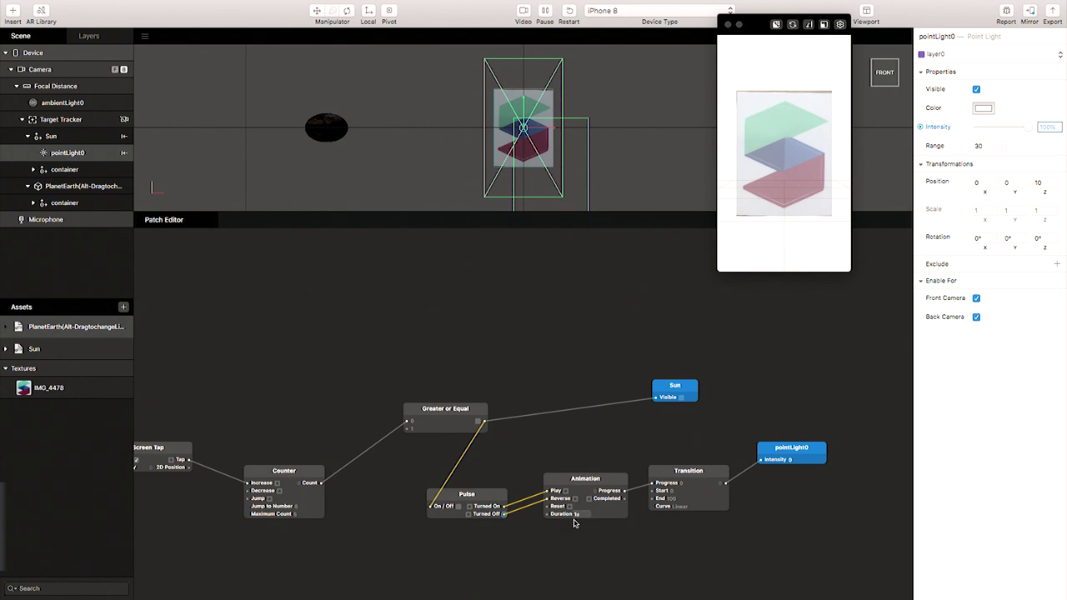
Set the Animation patch's Duration to 3 seconds
{"action": "double_click", "coordinate": [580, 515]}
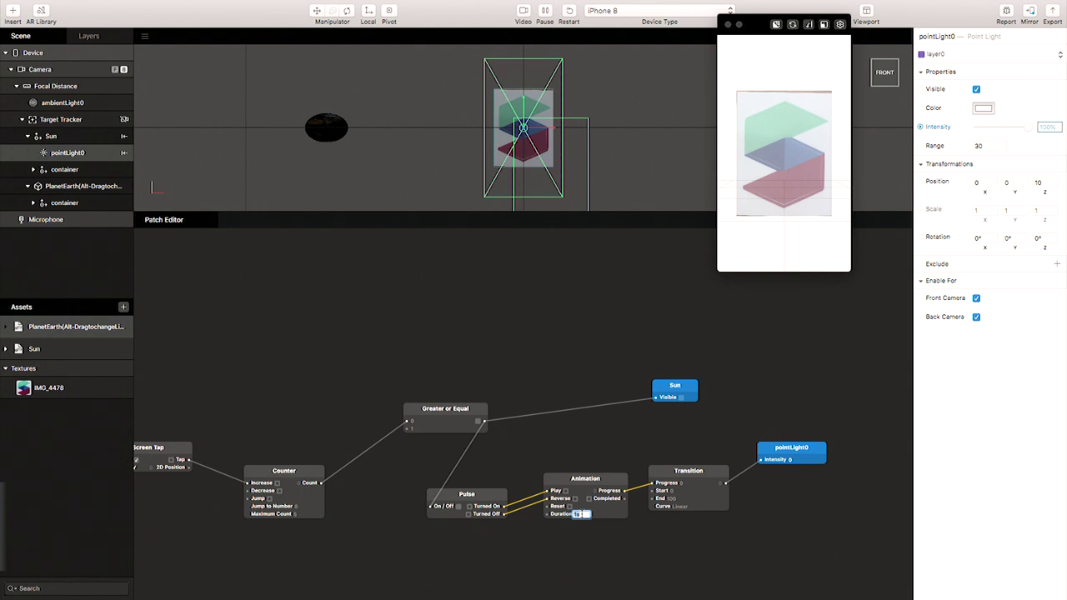
{"action": "type", "text": "10"}
{"action": "left_click", "coordinate": [613, 542]}
{"action": "left_click", "coordinate": [577, 514]}
{"action": "type", "text": "5"}
{"action": "left_click", "coordinate": [611, 538]}
{"action": "left_click", "coordinate": [578, 515]}
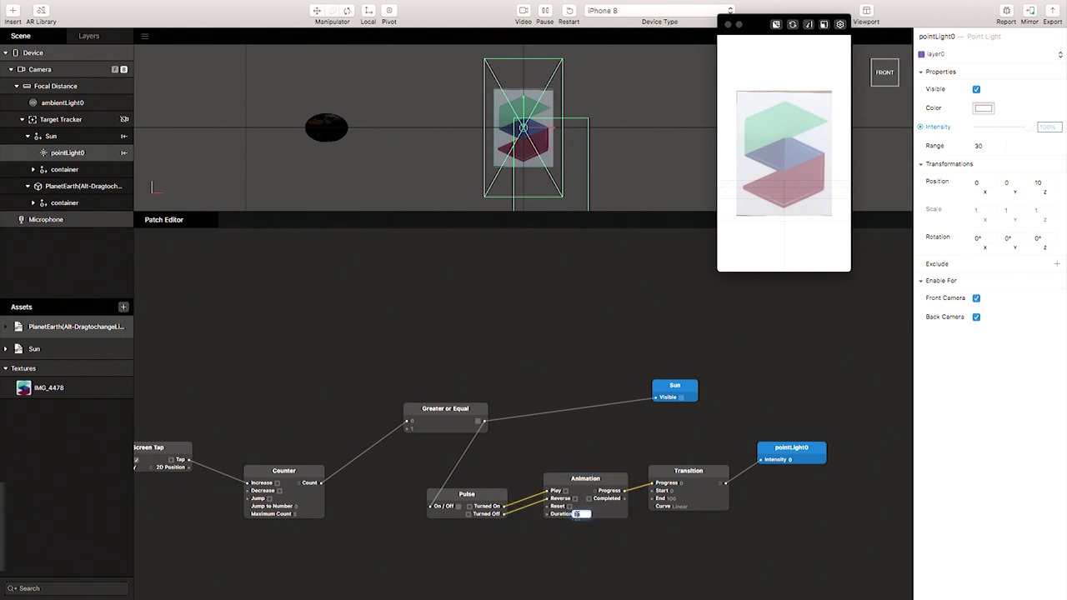
{"action": "left_click", "coordinate": [608, 549]}
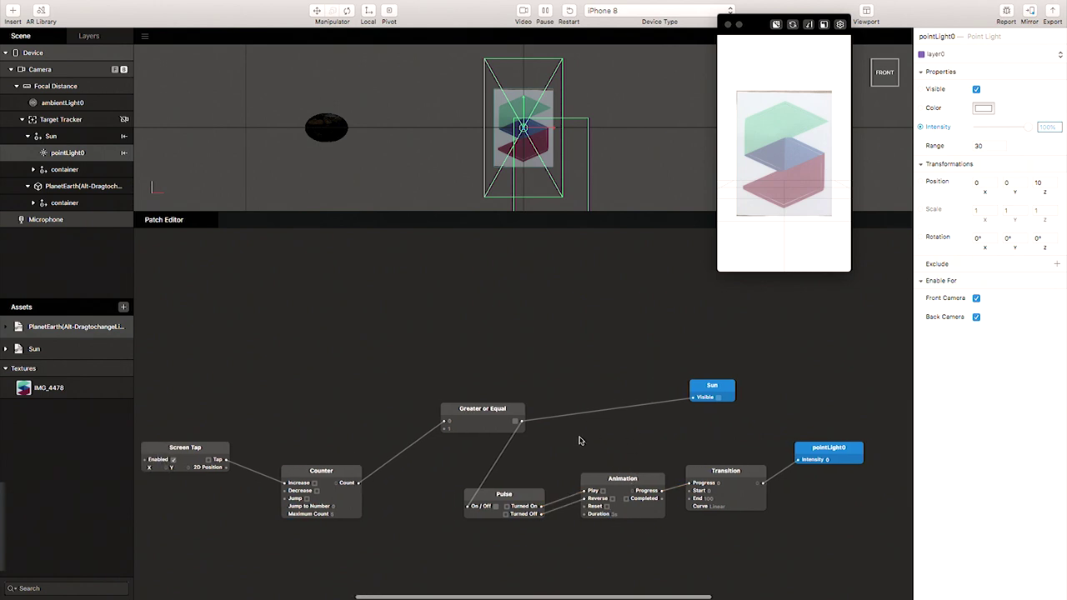
Use Simulate Touch in the simulator and tap the tracked image to test the Sun's appearance and the point light's intensity animation
{"action": "scroll", "coordinate": [580, 440], "scroll_direction": "left", "scroll_amount": 4}
{"action": "scroll", "coordinate": [580, 441], "scroll_direction": "right", "scroll_amount": 5}
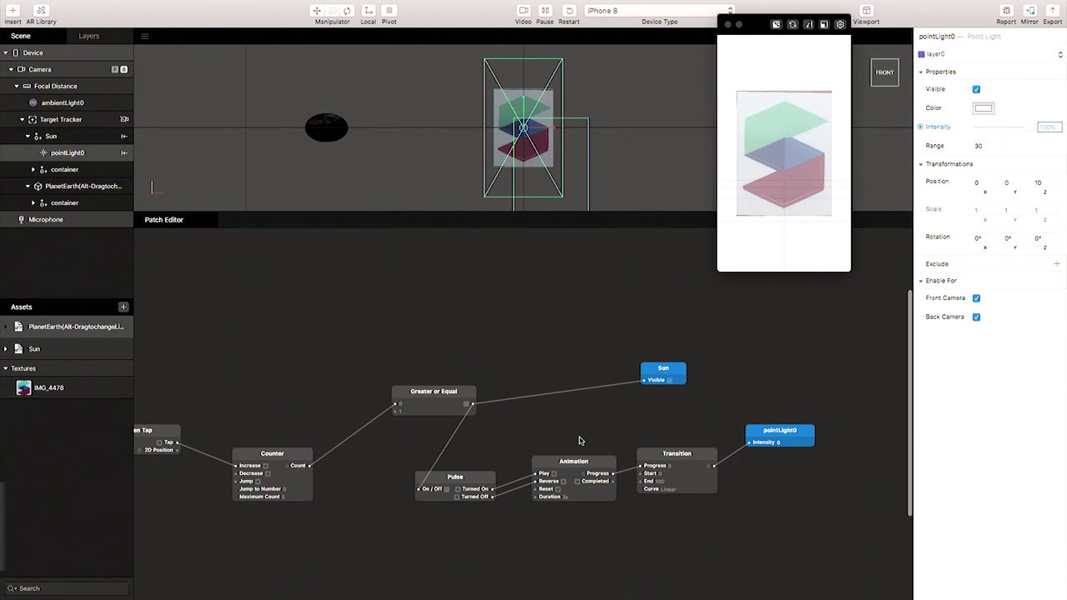
{"action": "scroll", "coordinate": [580, 440], "scroll_direction": "left", "scroll_amount": 8}
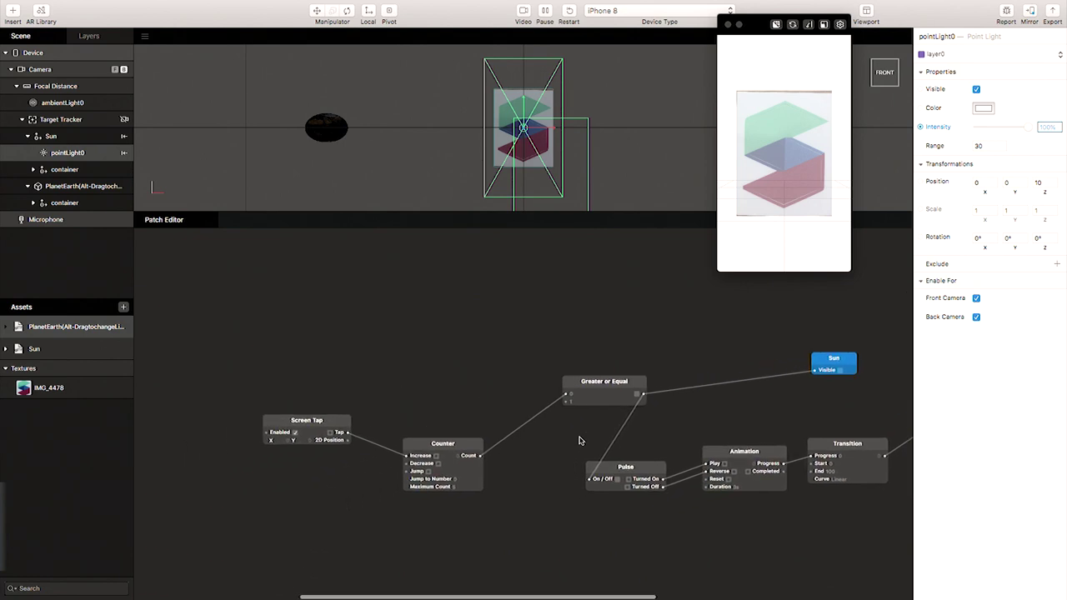
{"action": "scroll", "coordinate": [579, 440], "scroll_direction": "right", "scroll_amount": 10}
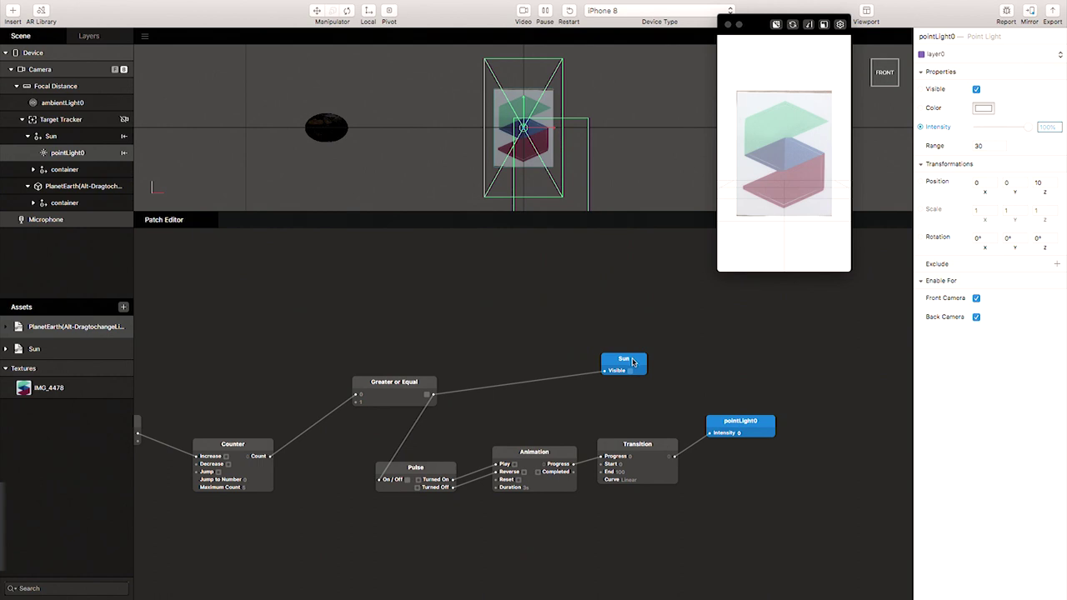
{"action": "left_click", "coordinate": [842, 24]}
{"action": "left_click", "coordinate": [838, 211]}
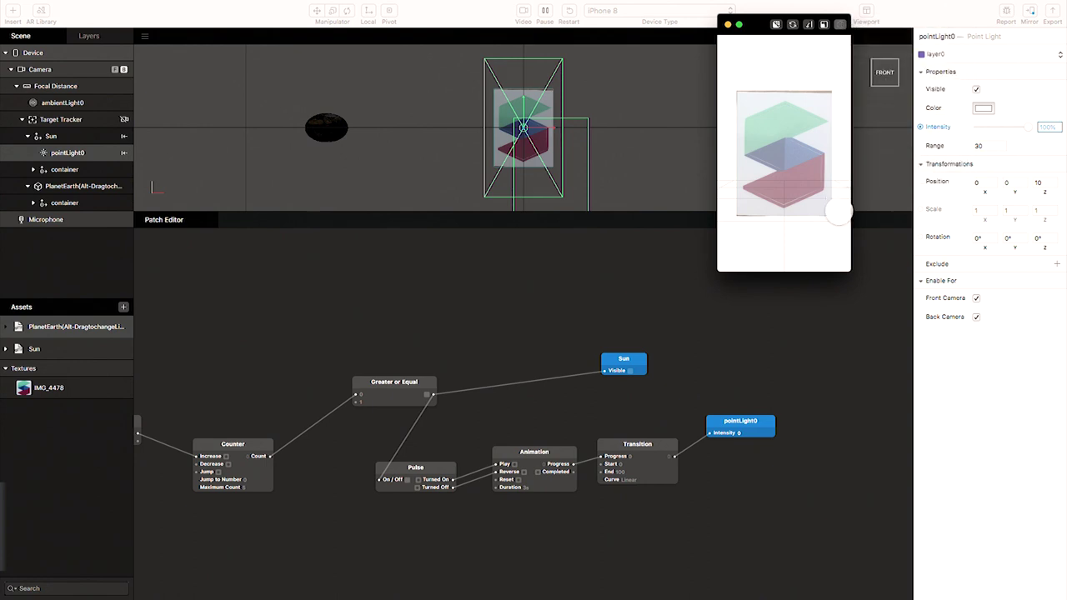
{"action": "left_click", "coordinate": [792, 195]}
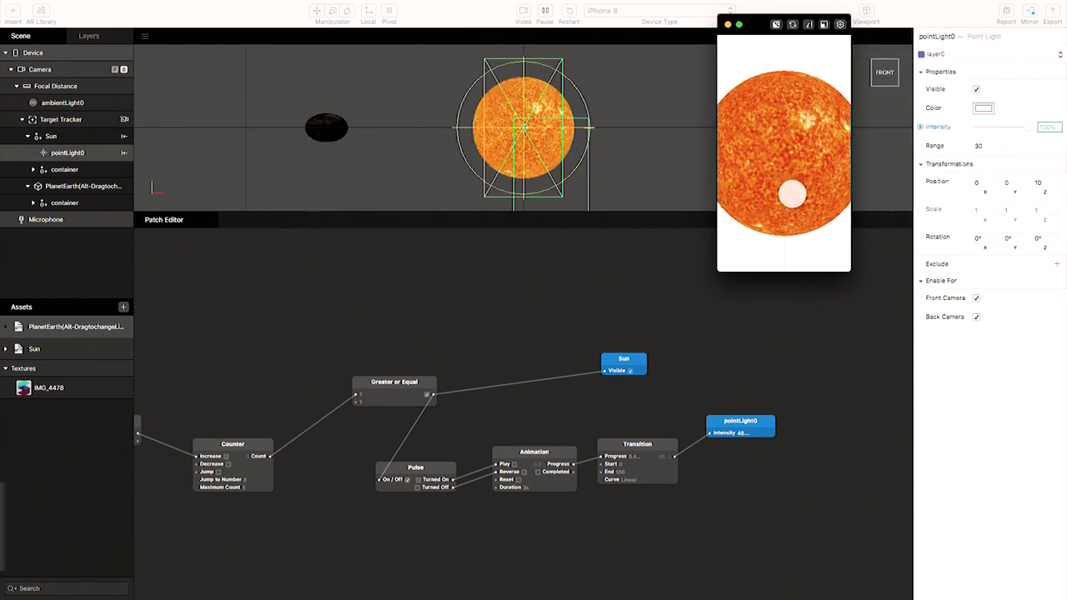
{"action": "left_click", "coordinate": [459, 357]}
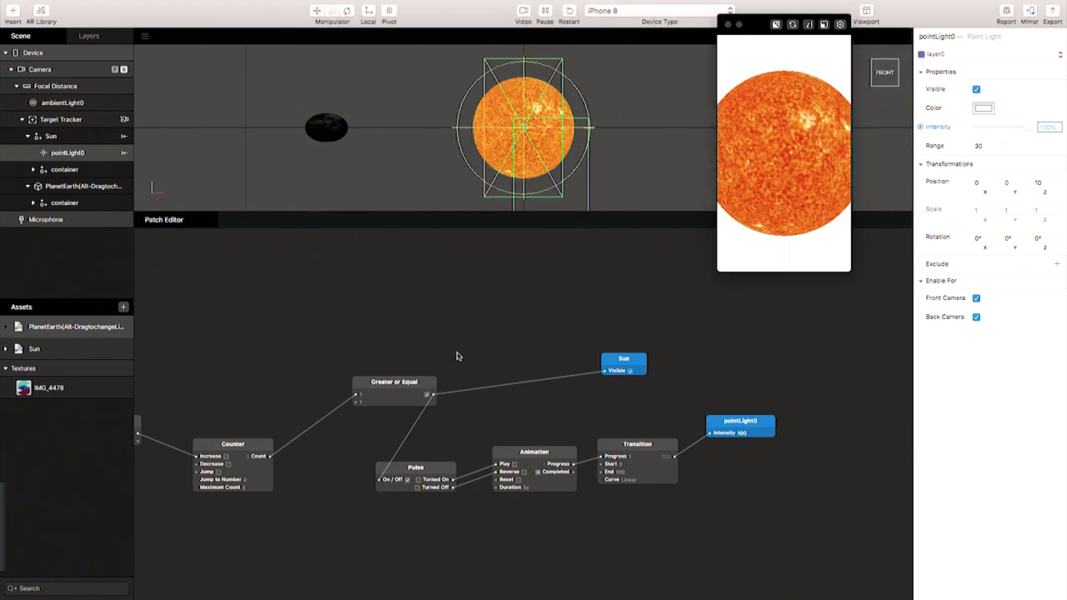
Wrap the patches from Greater or Equal through pointLight0, including Sun, in a comment titled Sun
{"action": "scroll", "coordinate": [354, 353], "scroll_direction": "left", "scroll_amount": 1}
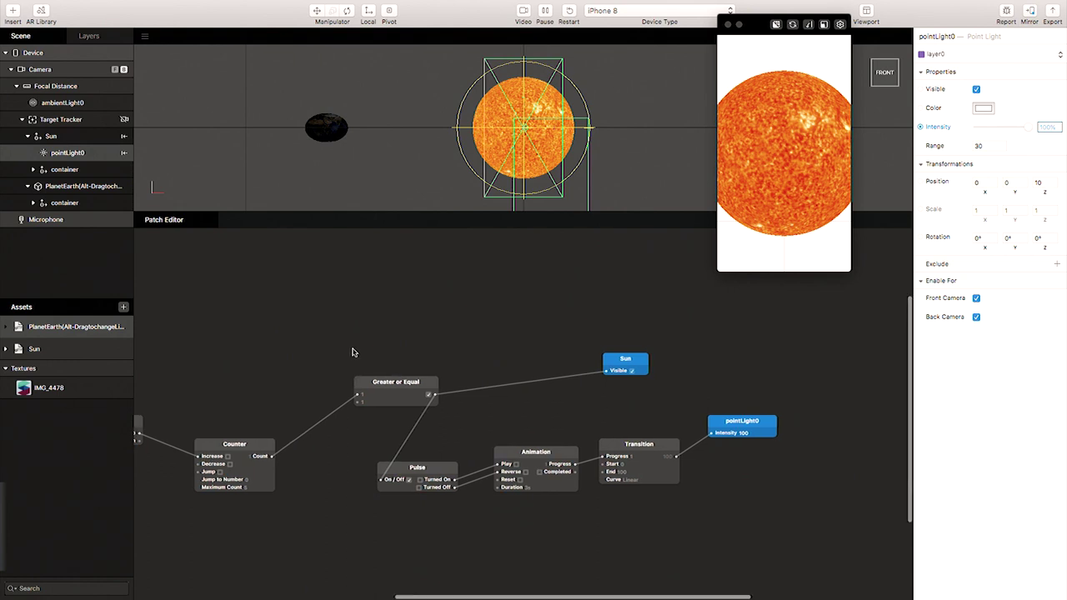
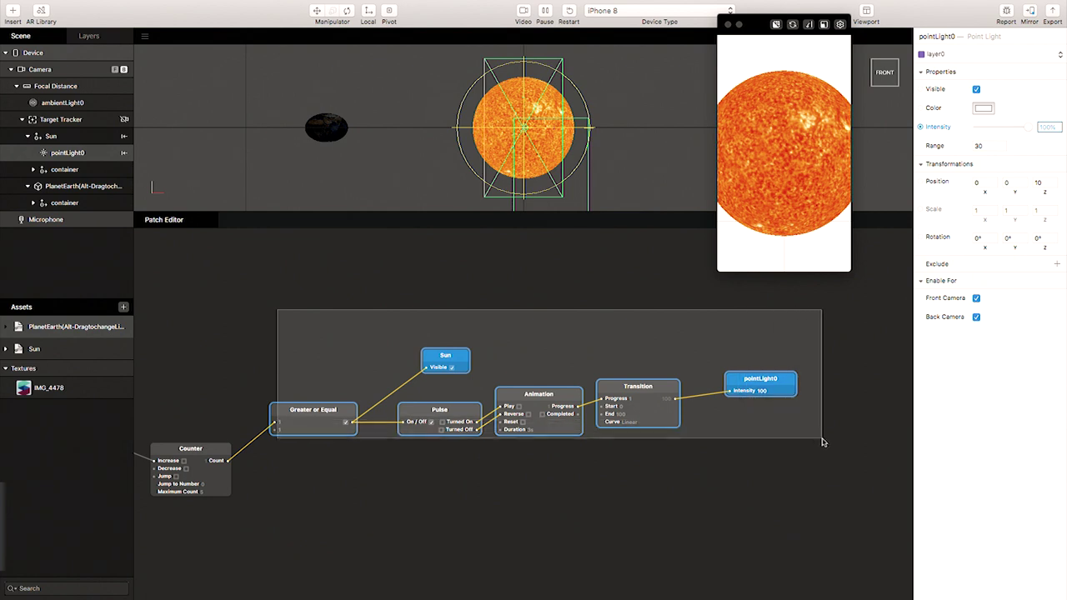
{"action": "right_click", "coordinate": [458, 357]}
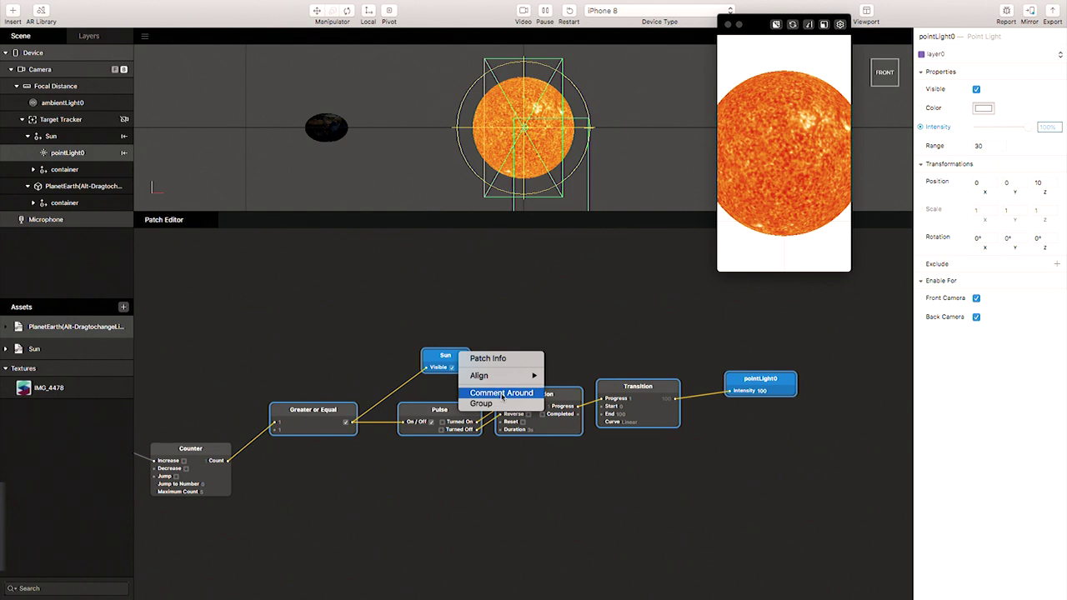
{"action": "left_click", "coordinate": [502, 395]}
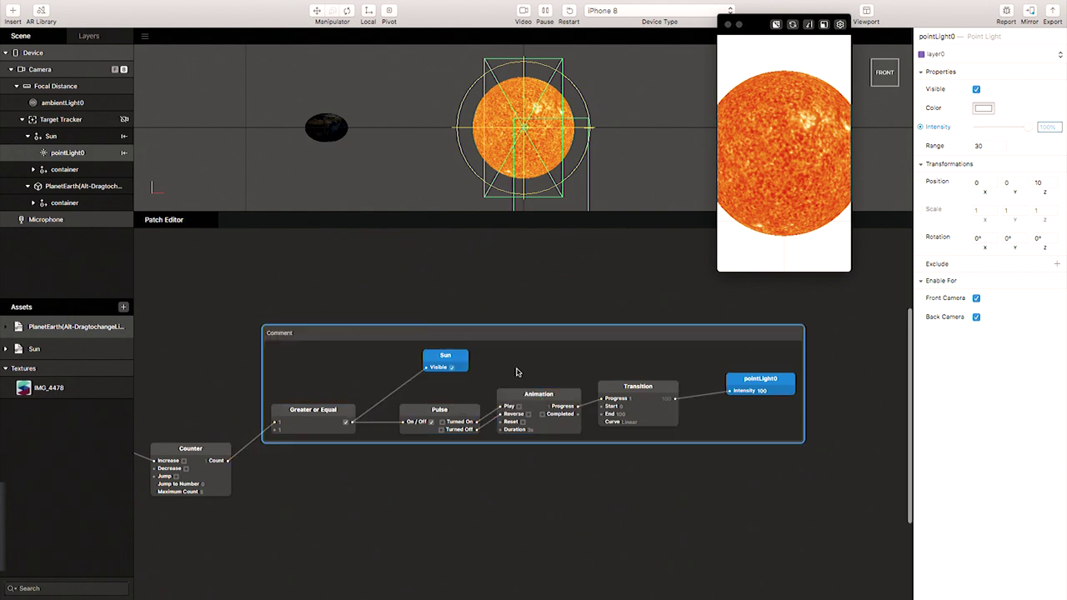
{"action": "double_click", "coordinate": [291, 333]}
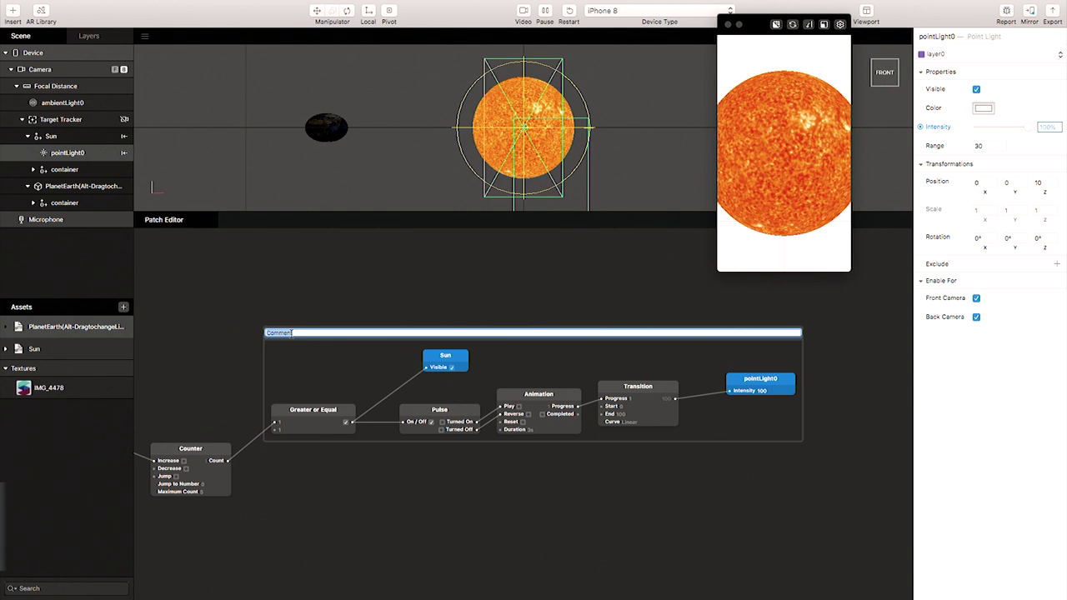
{"action": "type", "text": "Sun"}
{"action": "key", "text": "Return"}
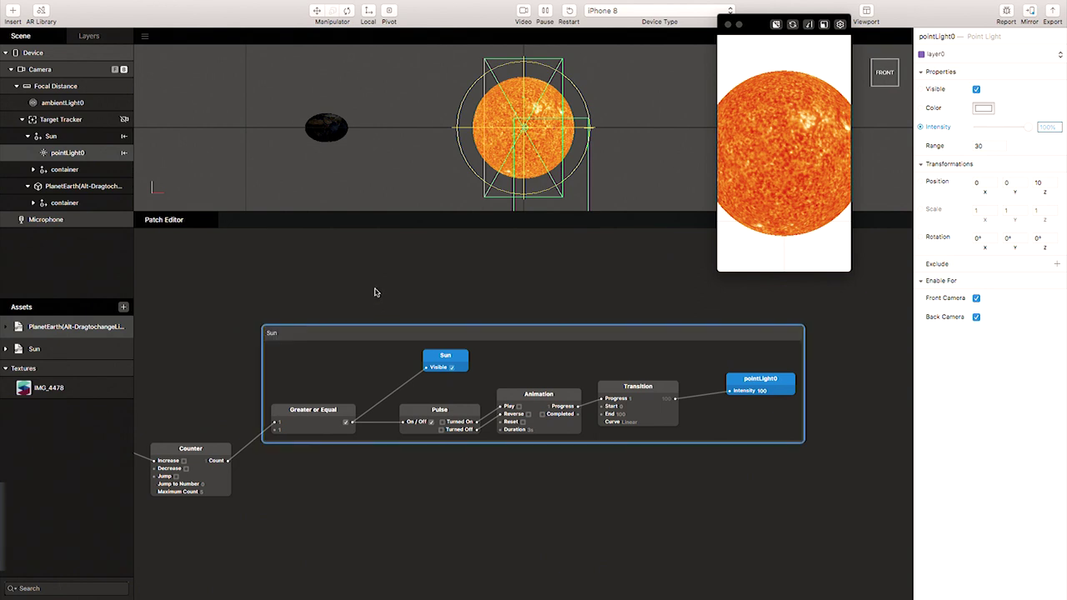
Set the colour of the Sun comment to orange
{"action": "left_click", "coordinate": [386, 337]}
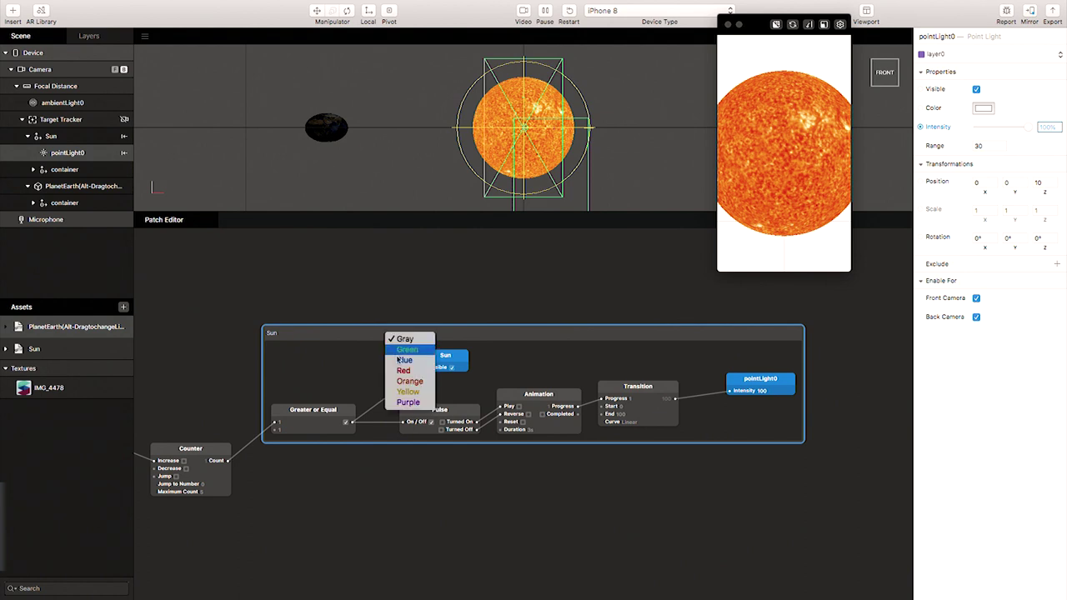
{"action": "left_click", "coordinate": [411, 381]}
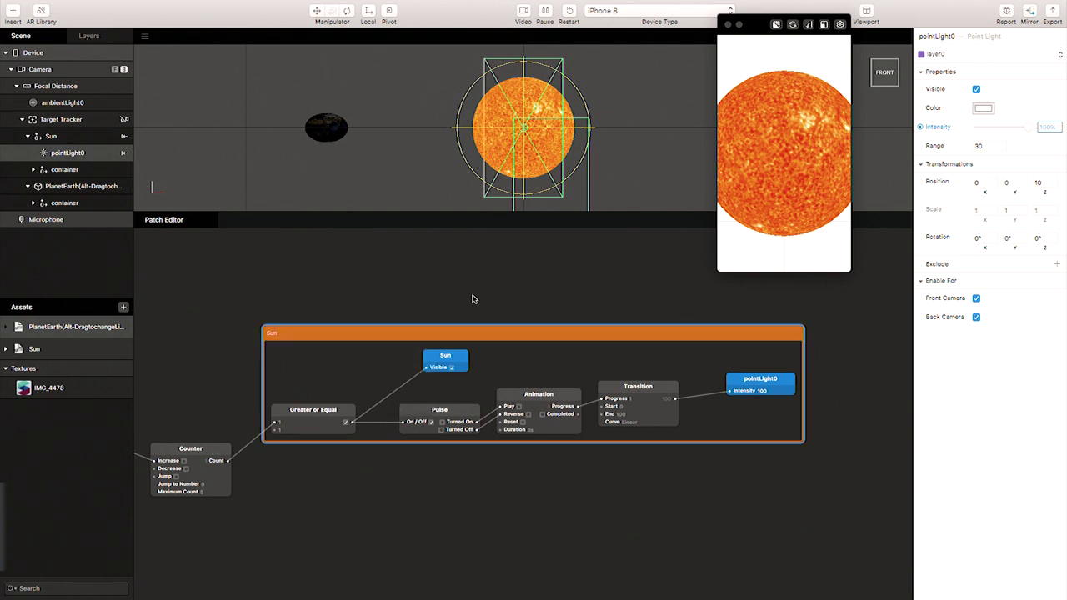
{"action": "left_click", "coordinate": [472, 298]}
Move the Screen Tap and Counter patches further away from the Sun comment and lower in the graph
{"action": "scroll", "coordinate": [415, 507], "scroll_direction": "down", "scroll_amount": 3}
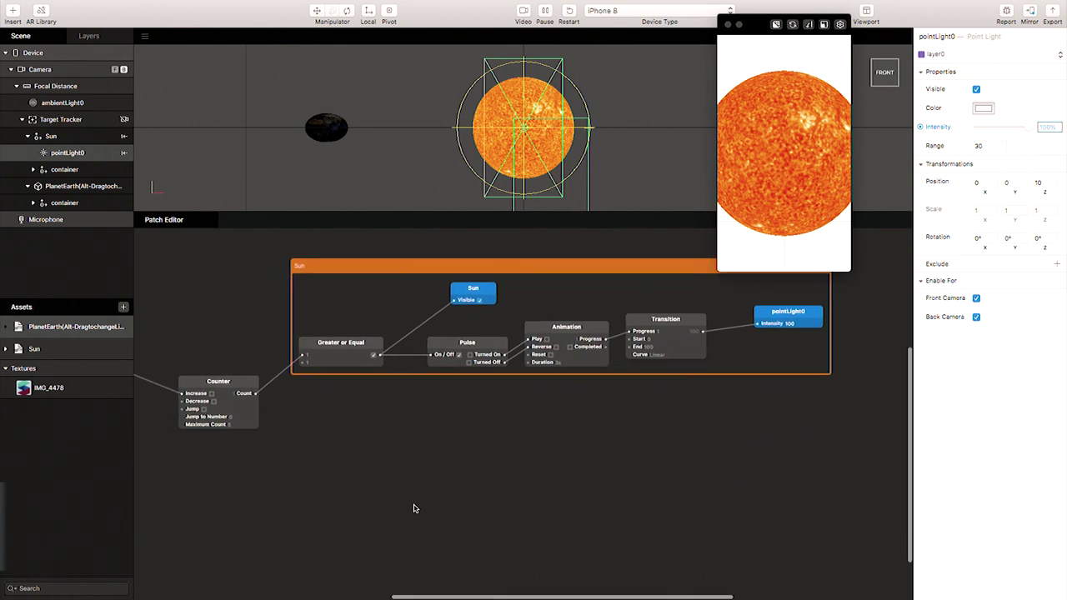
{"action": "scroll", "coordinate": [339, 503], "scroll_direction": "left", "scroll_amount": 3}
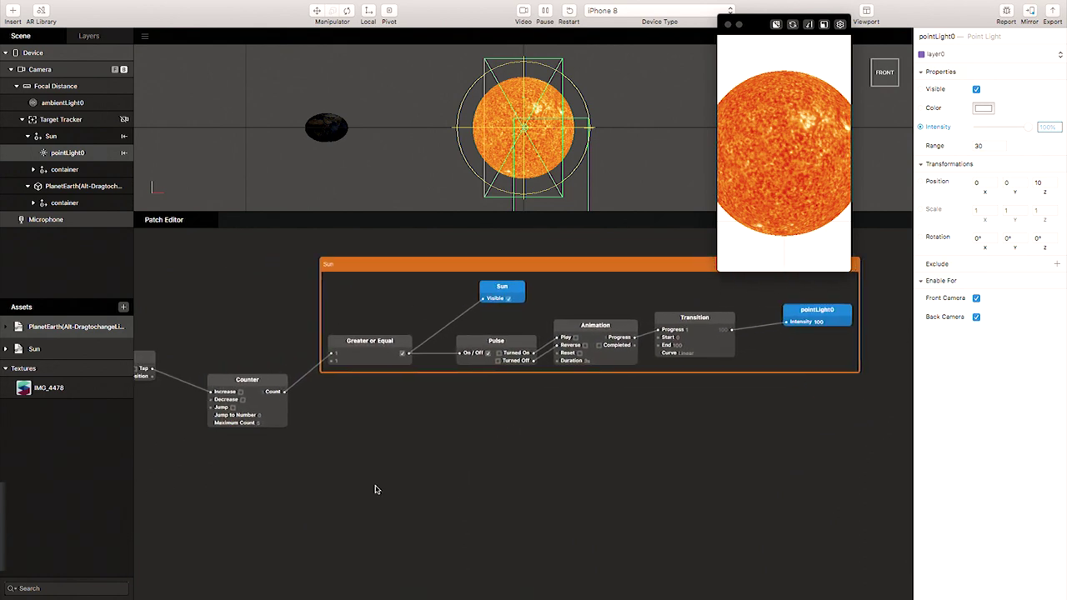
{"action": "scroll", "coordinate": [376, 489], "scroll_direction": "left", "scroll_amount": 5}
{"action": "scroll", "coordinate": [375, 490], "scroll_direction": "up", "scroll_amount": 2}
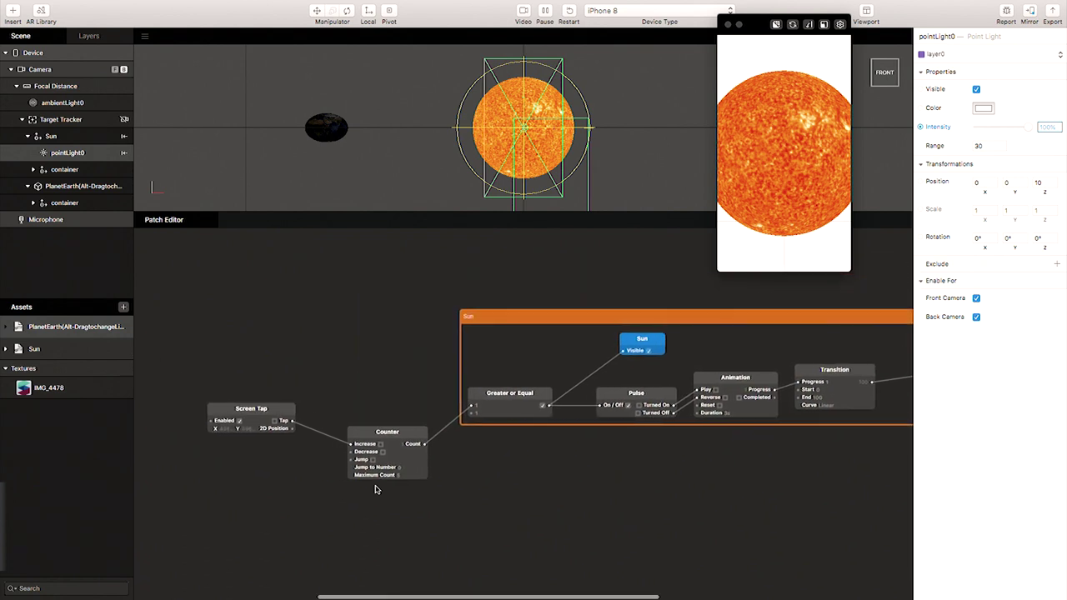
{"action": "left_click_drag", "start_coordinate": [266, 414], "coordinate": [217, 443]}
{"action": "left_click_drag", "start_coordinate": [588, 437], "coordinate": [378, 461]}
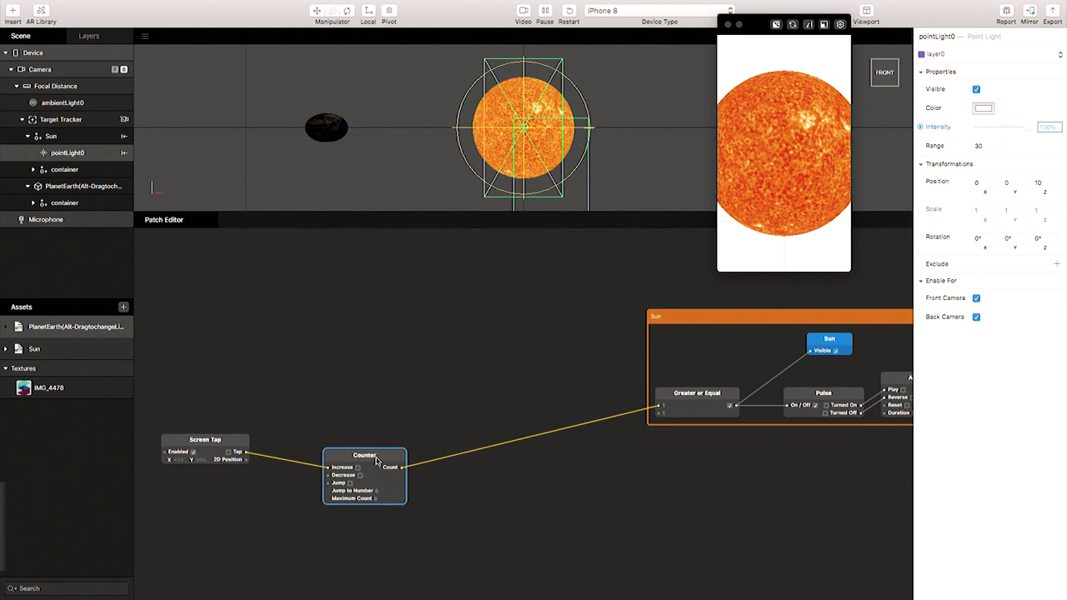
{"action": "left_click_drag", "start_coordinate": [211, 447], "coordinate": [212, 485]}
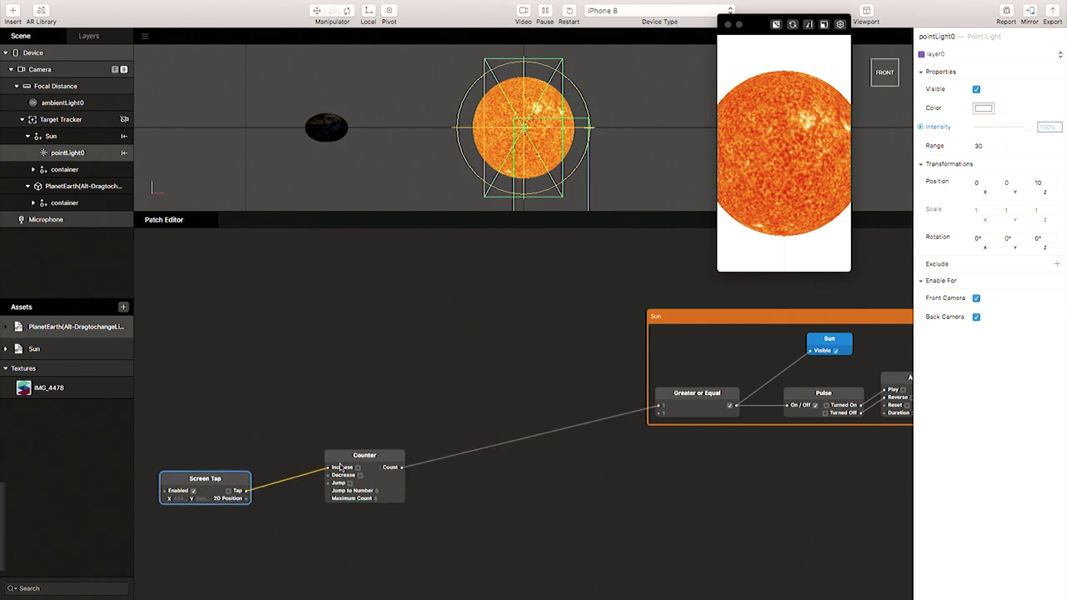
{"action": "left_click_drag", "start_coordinate": [374, 466], "coordinate": [367, 489]}
Create a Rotation patch for the container under PlanetEarth and place it below the Sun comment's pointLight0 patch
{"action": "scroll", "coordinate": [567, 490], "scroll_direction": "right", "scroll_amount": 5}
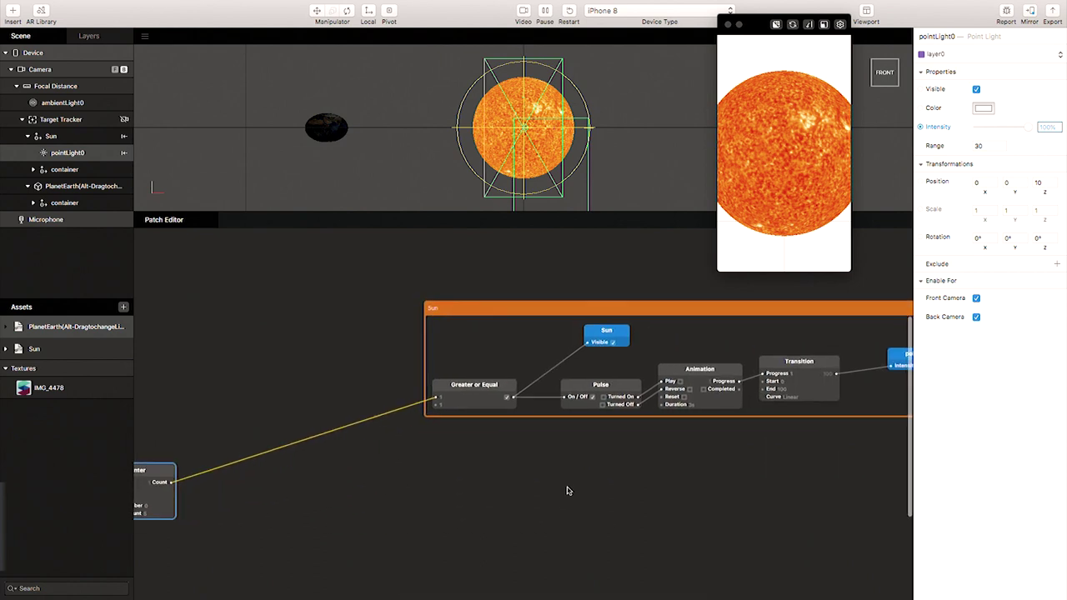
{"action": "left_click", "coordinate": [66, 203]}
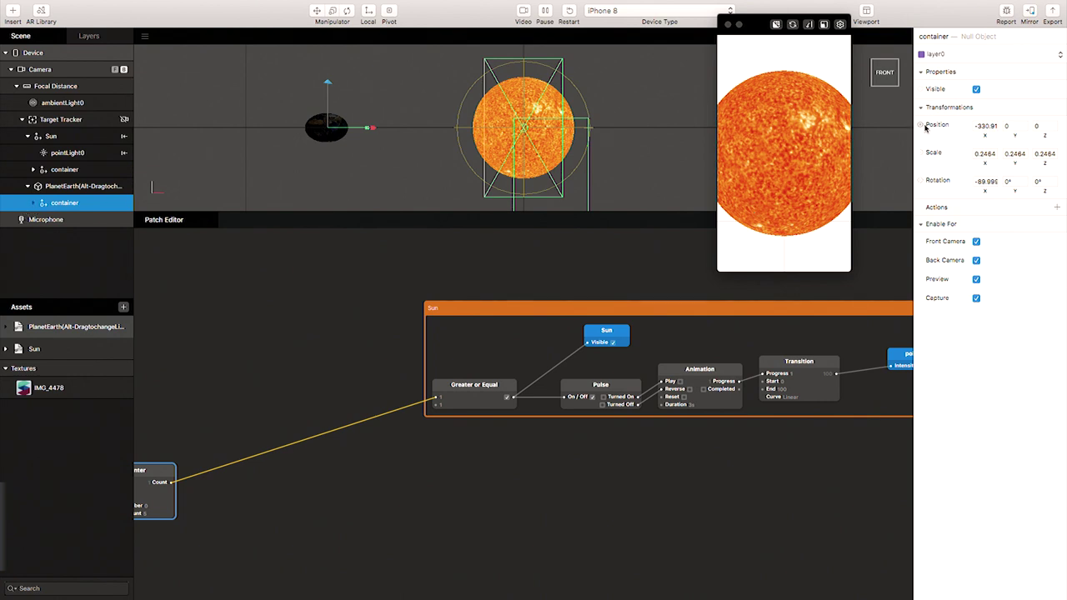
{"action": "left_click", "coordinate": [921, 181]}
{"action": "left_click_drag", "start_coordinate": [494, 412], "coordinate": [804, 473]}
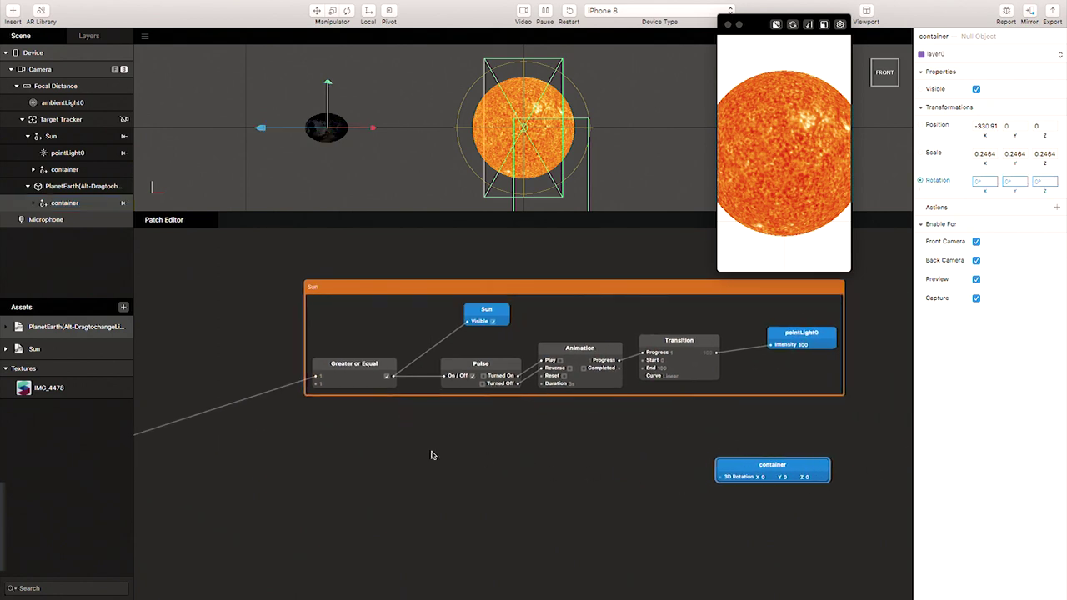
Rename the container's 3D Rotation patch to Earth
{"action": "scroll", "coordinate": [431, 455], "scroll_direction": "left", "scroll_amount": 5}
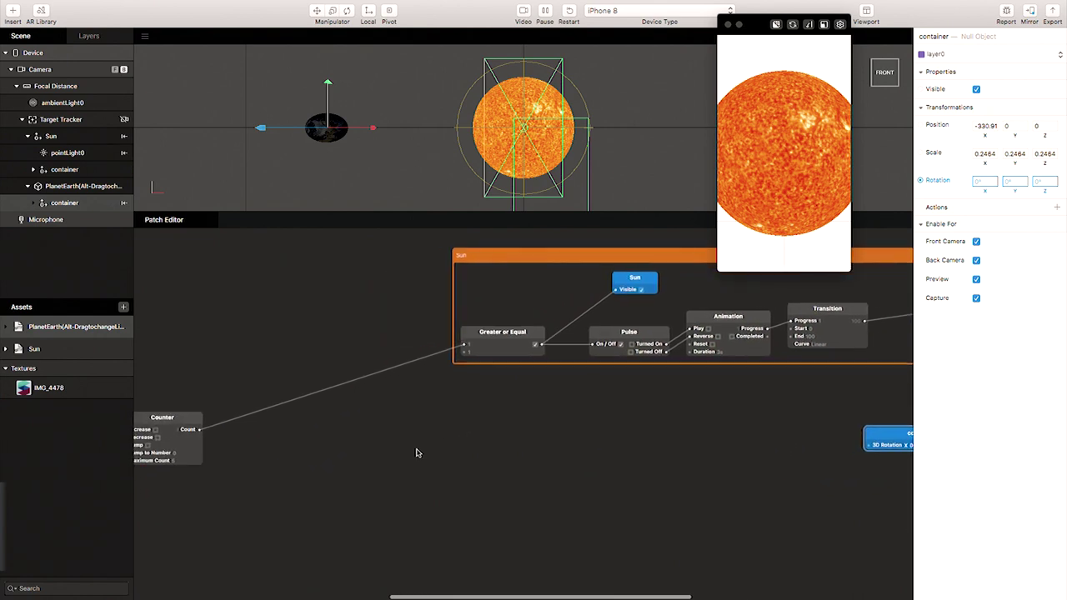
{"action": "scroll", "coordinate": [417, 455], "scroll_direction": "right", "scroll_amount": 2}
{"action": "scroll", "coordinate": [417, 454], "scroll_direction": "right", "scroll_amount": 2}
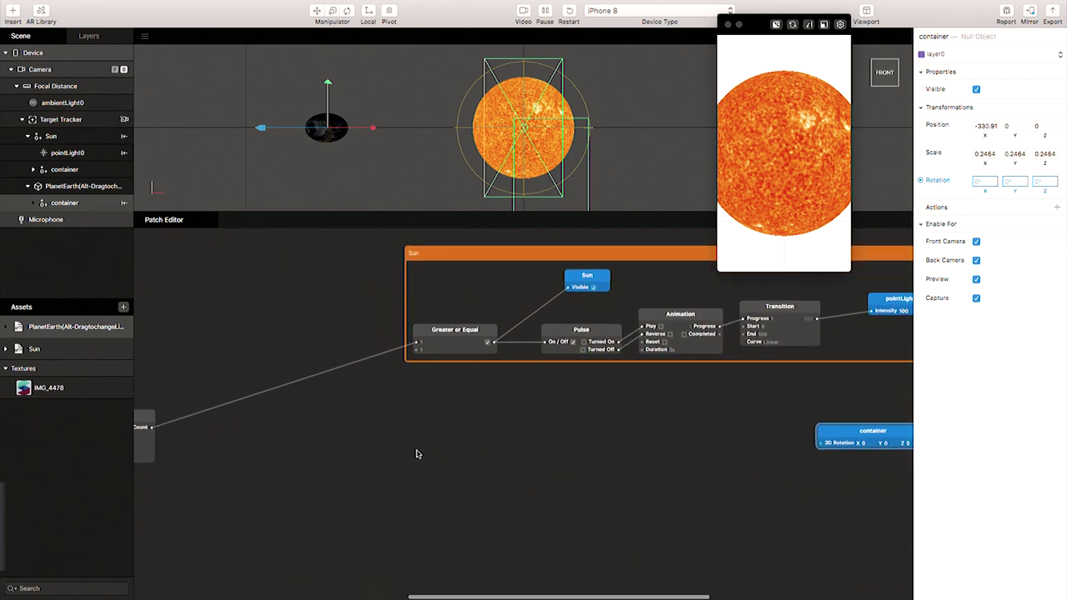
{"action": "scroll", "coordinate": [418, 454], "scroll_direction": "right", "scroll_amount": 3}
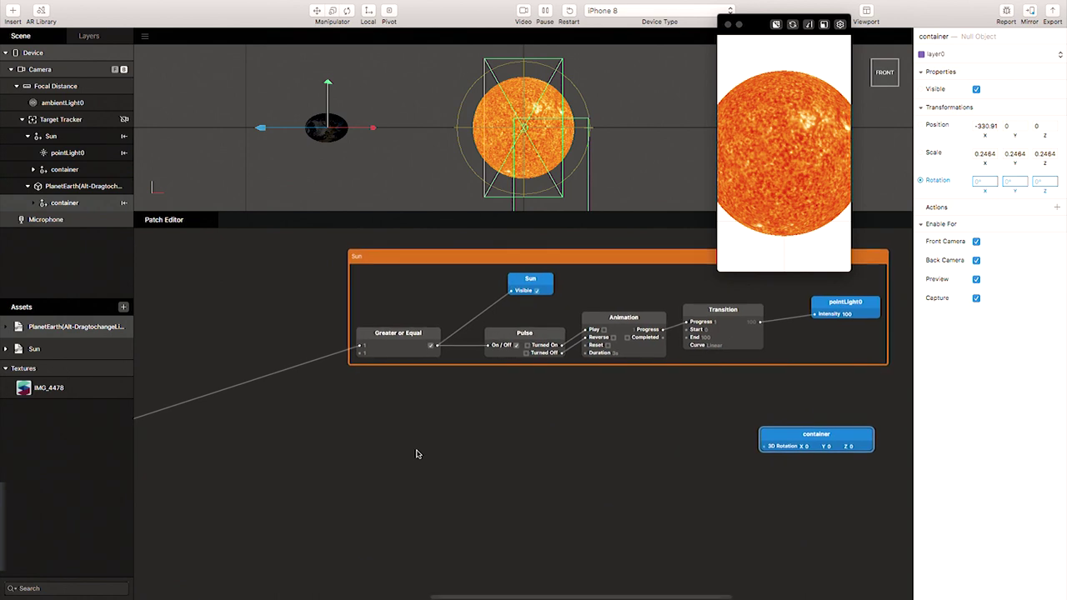
{"action": "scroll", "coordinate": [418, 455], "scroll_direction": "right", "scroll_amount": 2}
{"action": "scroll", "coordinate": [418, 455], "scroll_direction": "right", "scroll_amount": 2}
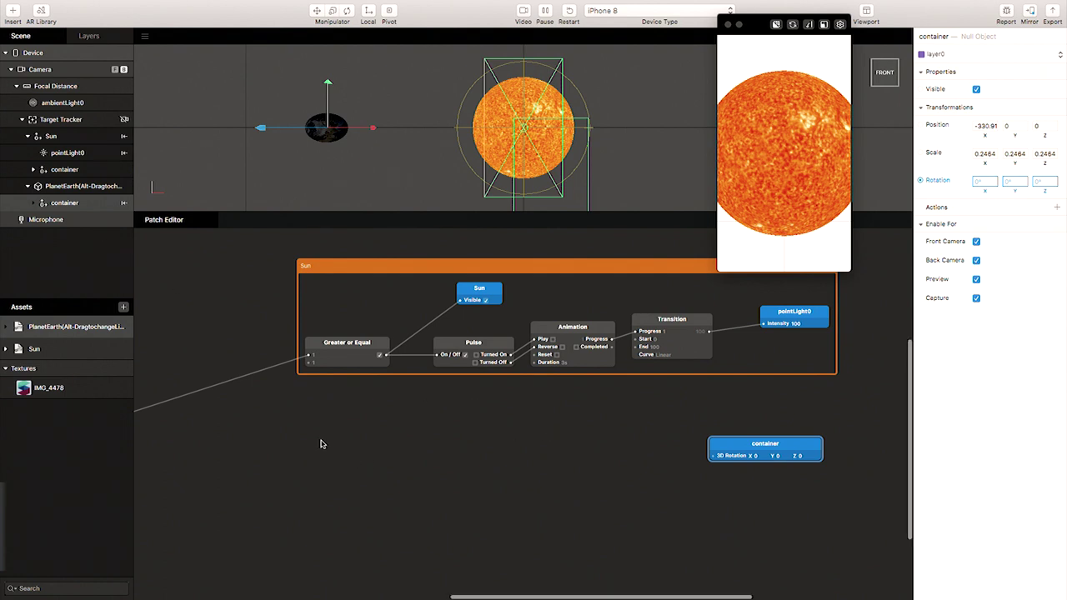
{"action": "double_click", "coordinate": [772, 443]}
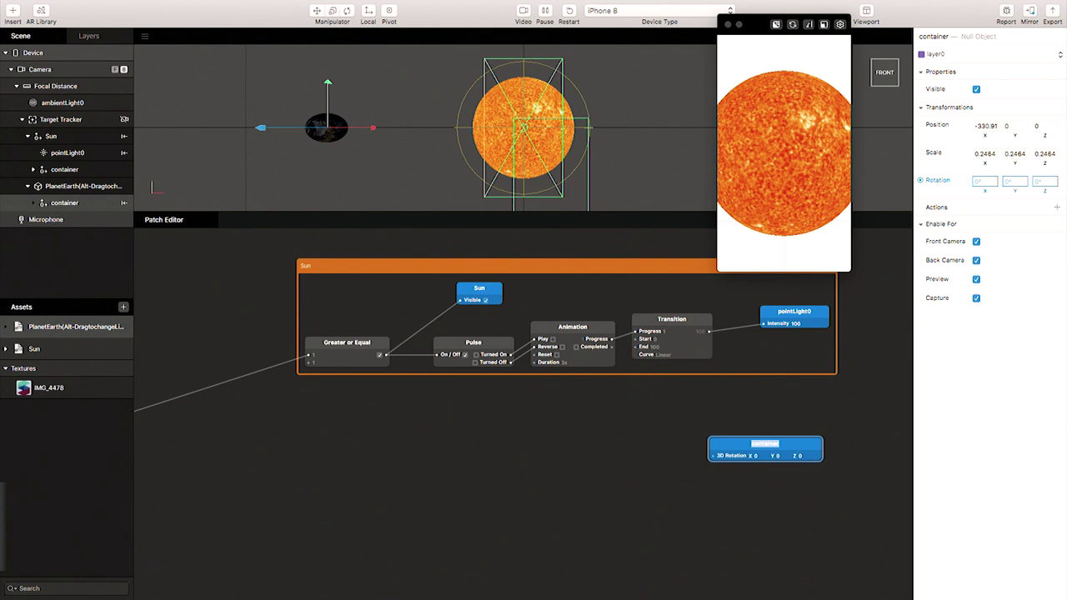
{"action": "key", "text": "BackSpace"}
{"action": "left_click", "coordinate": [767, 449]}
{"action": "double_click", "coordinate": [767, 446]}
{"action": "type", "text": "e"}
{"action": "type", "text": "Earth"}
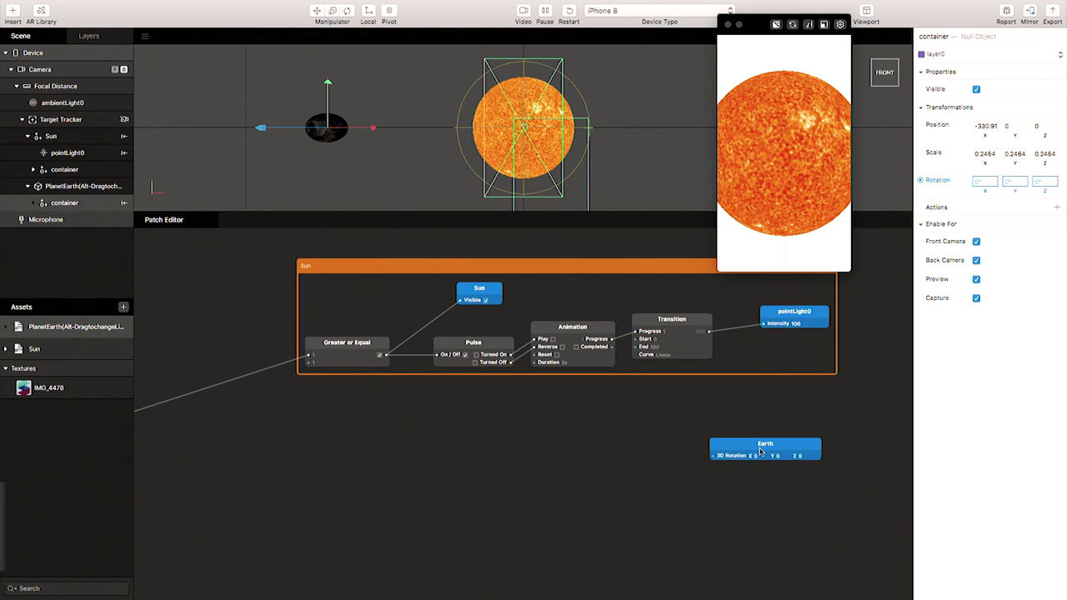
Rename the Earth container's 3D Rotation patch to Earth Rotation and shift it slightly closer to the Sun comment
{"action": "left_click_drag", "start_coordinate": [749, 446], "coordinate": [759, 446]}
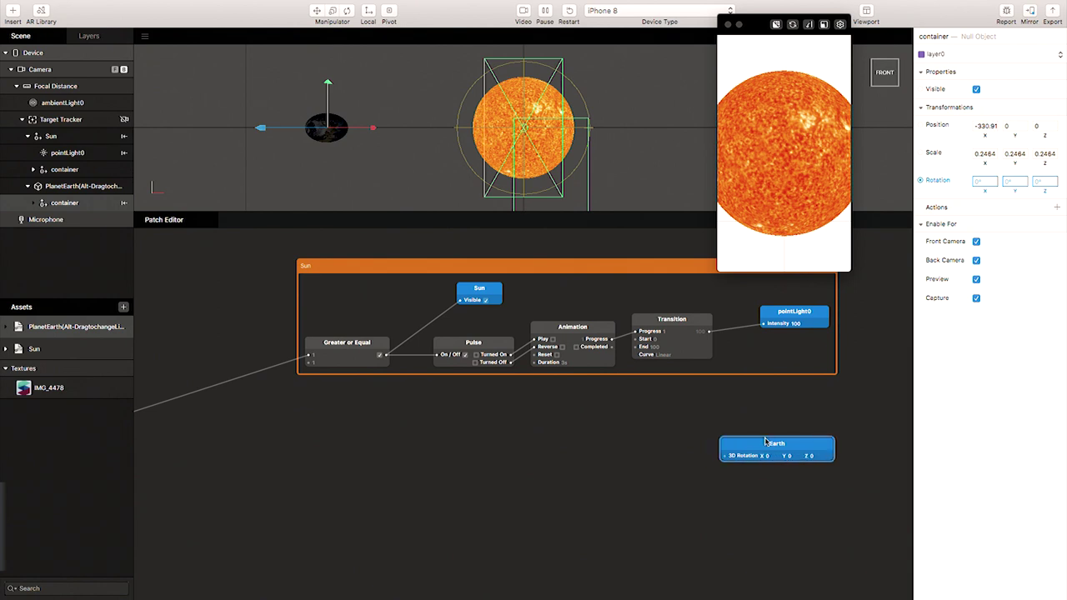
{"action": "double_click", "coordinate": [775, 444]}
{"action": "left_click", "coordinate": [796, 447]}
{"action": "double_click", "coordinate": [781, 446]}
{"action": "type", "text": "E"}
{"action": "type", "text": "Earth R"}
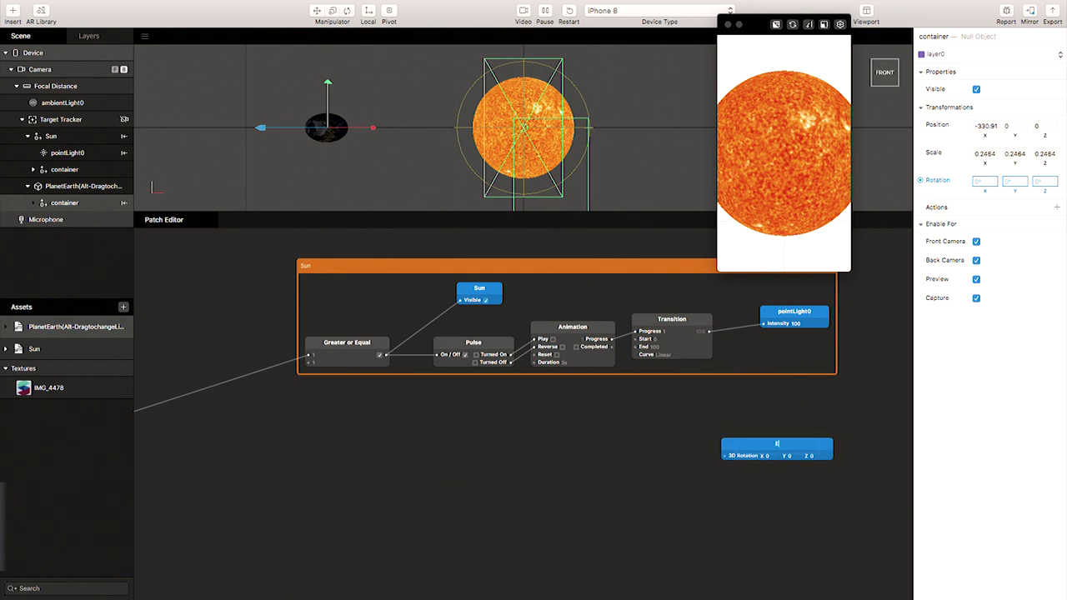
{"action": "type", "text": "o"}
{"action": "type", "text": "tato"}
{"action": "key", "text": "BackSpace"}
{"action": "type", "text": "ion"}
{"action": "key", "text": "Return"}
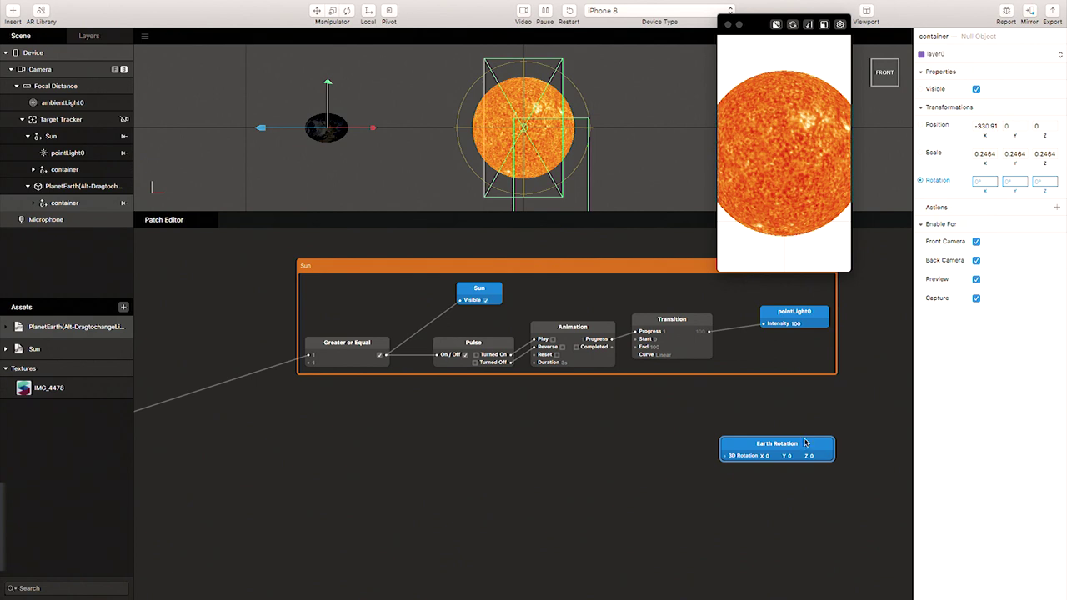
{"action": "left_click_drag", "start_coordinate": [805, 443], "coordinate": [814, 435]}
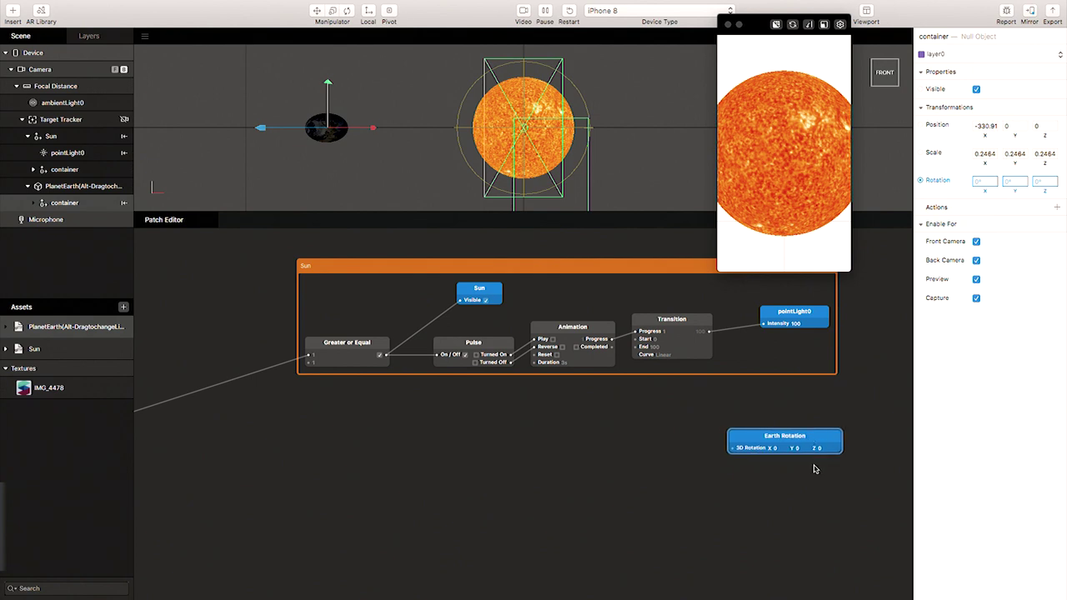
Duplicate the Greater or Equal patch, place the copy below the Sun comment near Counter, and set its second value to 2
{"action": "scroll", "coordinate": [397, 436], "scroll_direction": "left", "scroll_amount": 5}
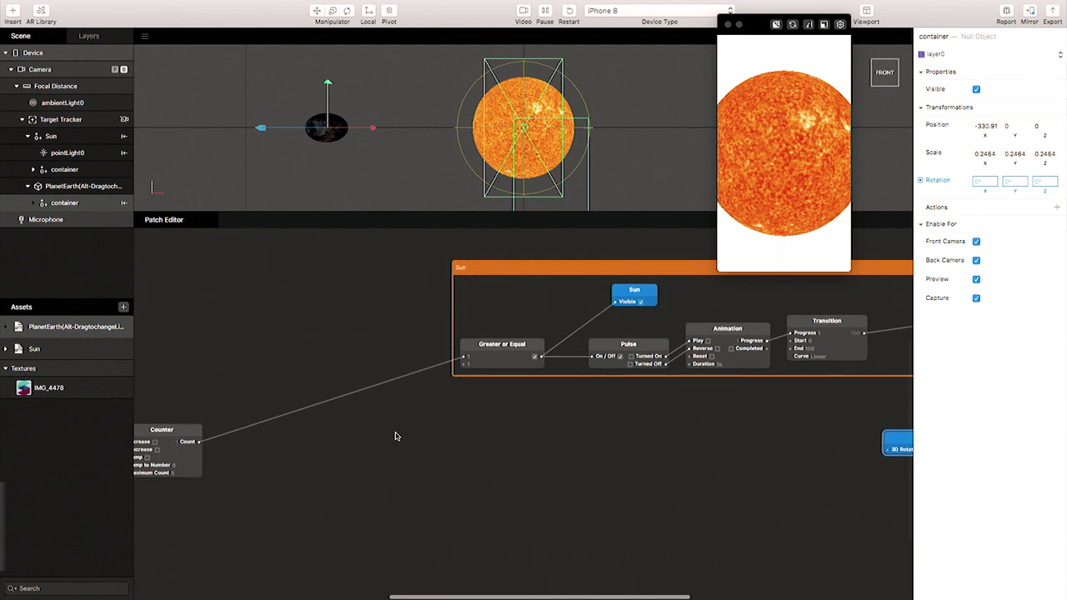
{"action": "left_click", "coordinate": [551, 352]}
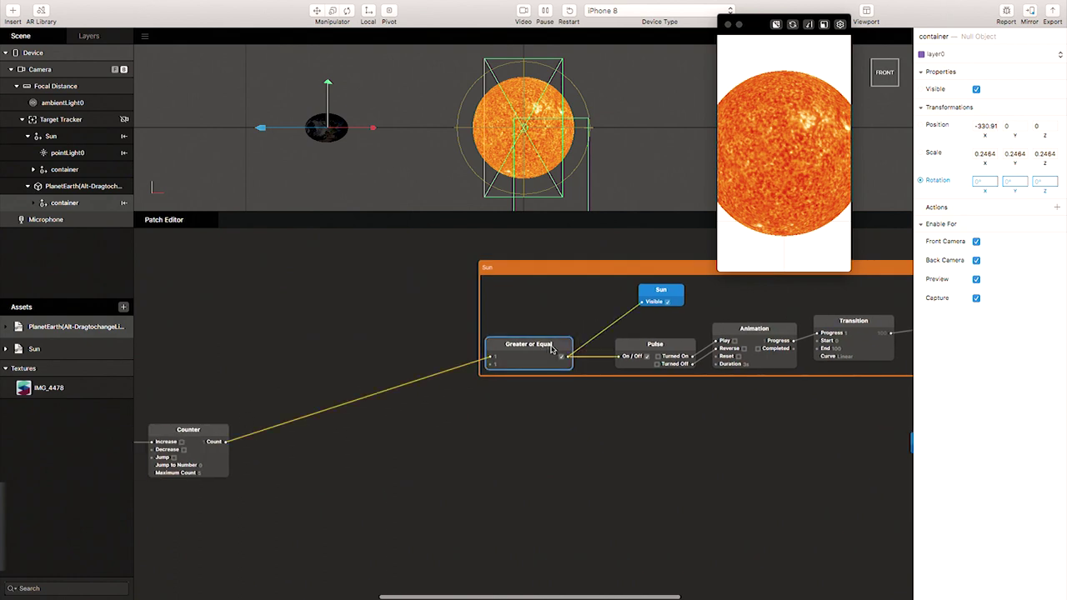
{"action": "key", "text": "super+d"}
{"action": "left_click", "coordinate": [571, 441]}
{"action": "left_click_drag", "start_coordinate": [571, 442], "coordinate": [545, 481]}
{"action": "double_click", "coordinate": [508, 488]}
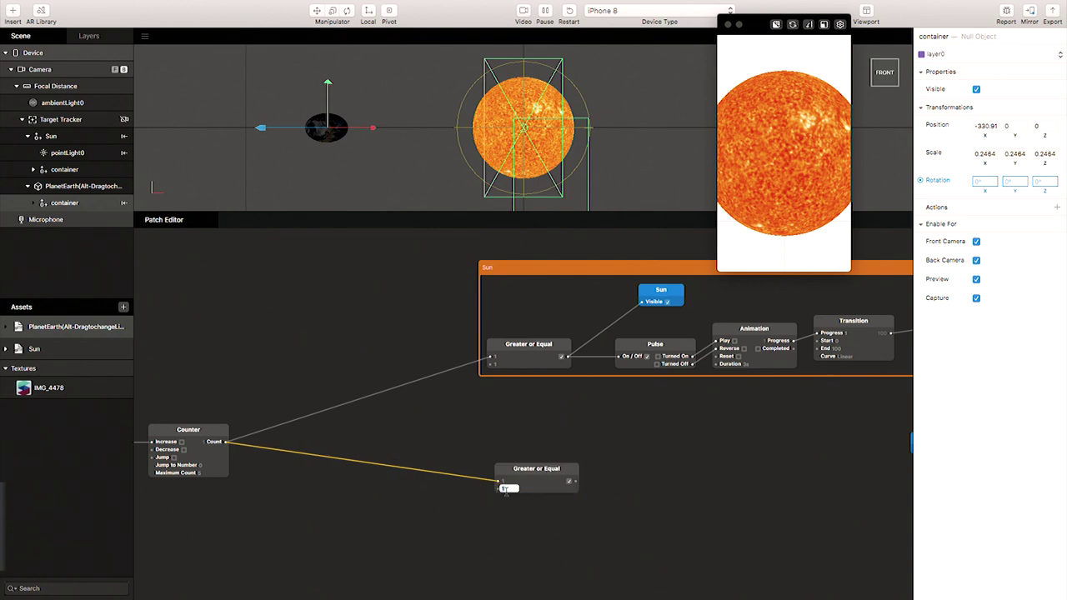
{"action": "type", "text": "2"}
{"action": "left_click", "coordinate": [538, 472]}
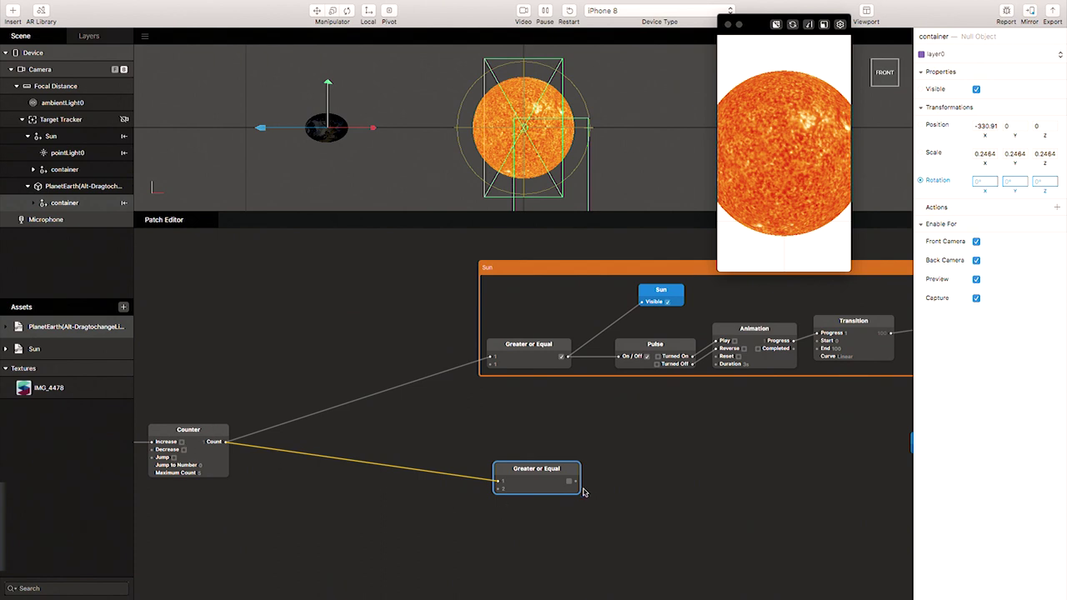
{"action": "left_click_drag", "start_coordinate": [555, 470], "coordinate": [532, 477]}
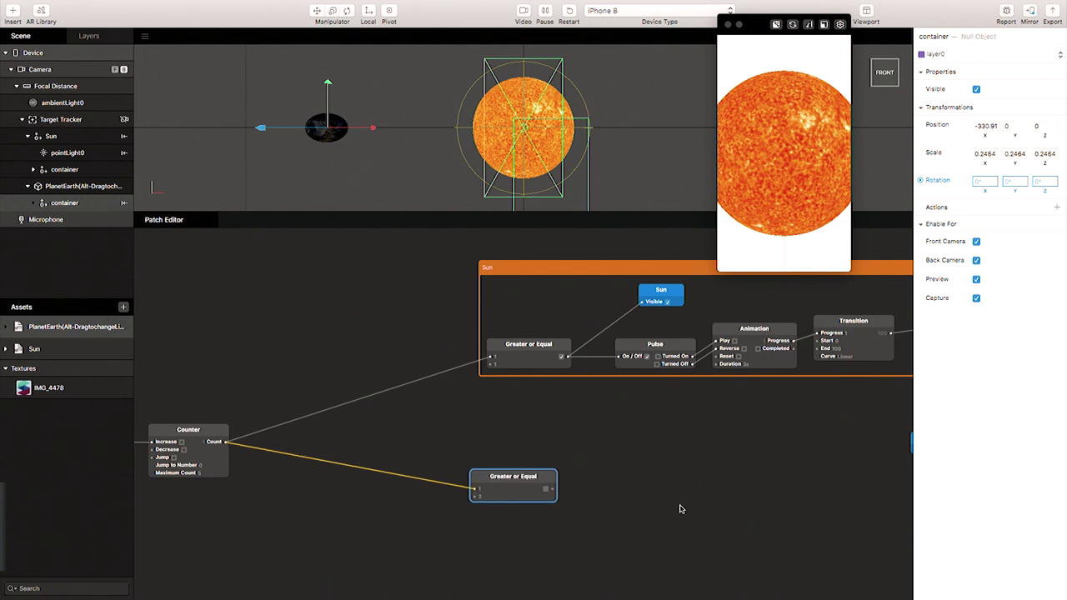
Insert a Loop Animation patch between the second Greater or Equal patch and Earth Rotation
{"action": "scroll", "coordinate": [682, 509], "scroll_direction": "right", "scroll_amount": 3}
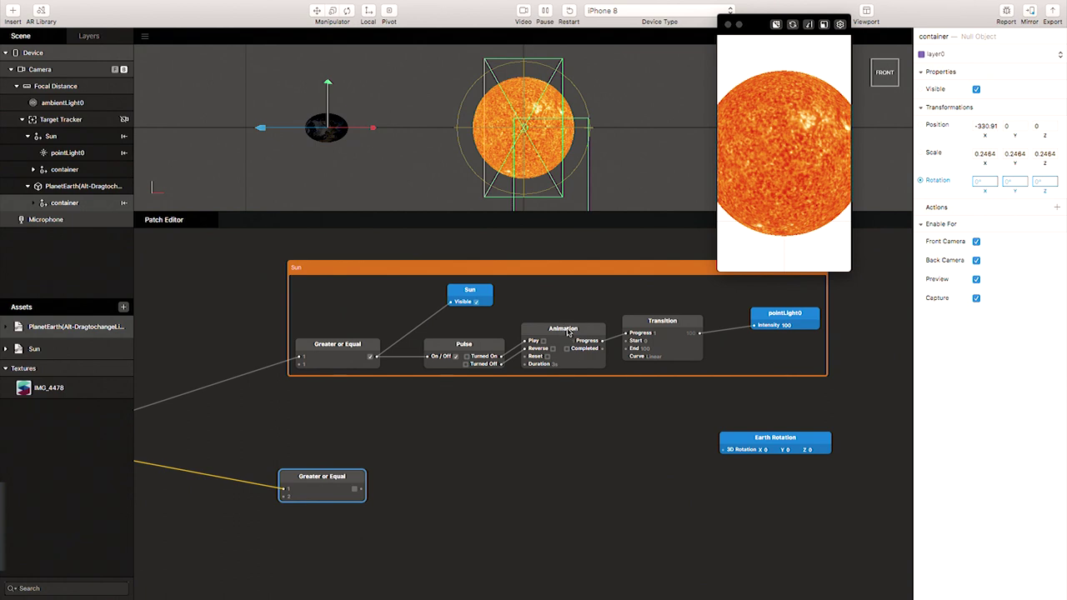
{"action": "double_click", "coordinate": [534, 509]}
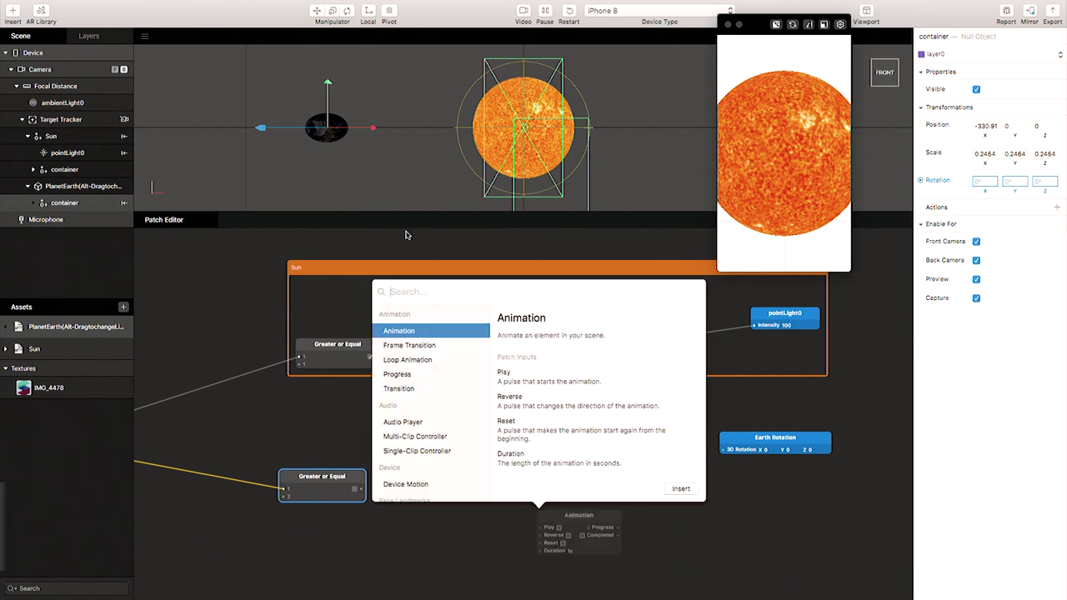
{"action": "left_click", "coordinate": [420, 362]}
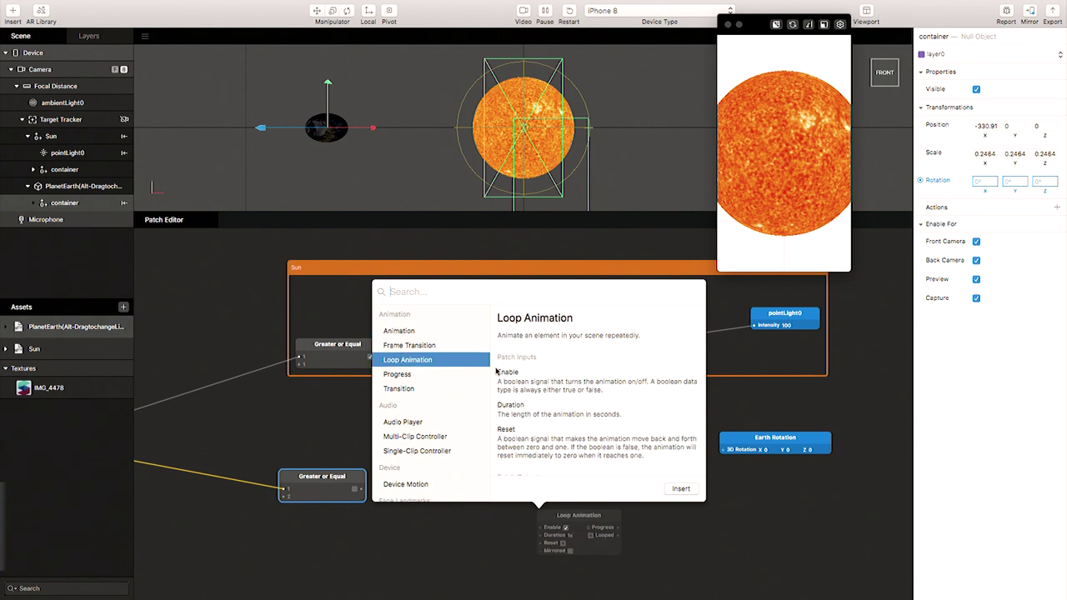
{"action": "left_click", "coordinate": [680, 488]}
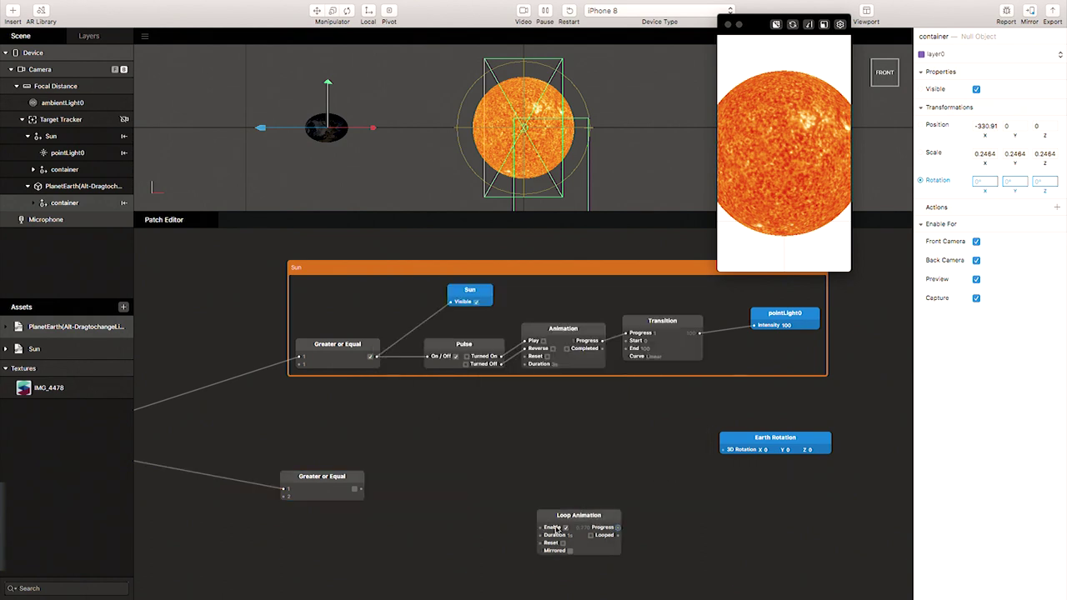
Move the Loop Animation patch closer to the second Greater or Equal patch and insert a Transition patch between it and Earth Rotation
{"action": "left_click_drag", "start_coordinate": [590, 518], "coordinate": [508, 488]}
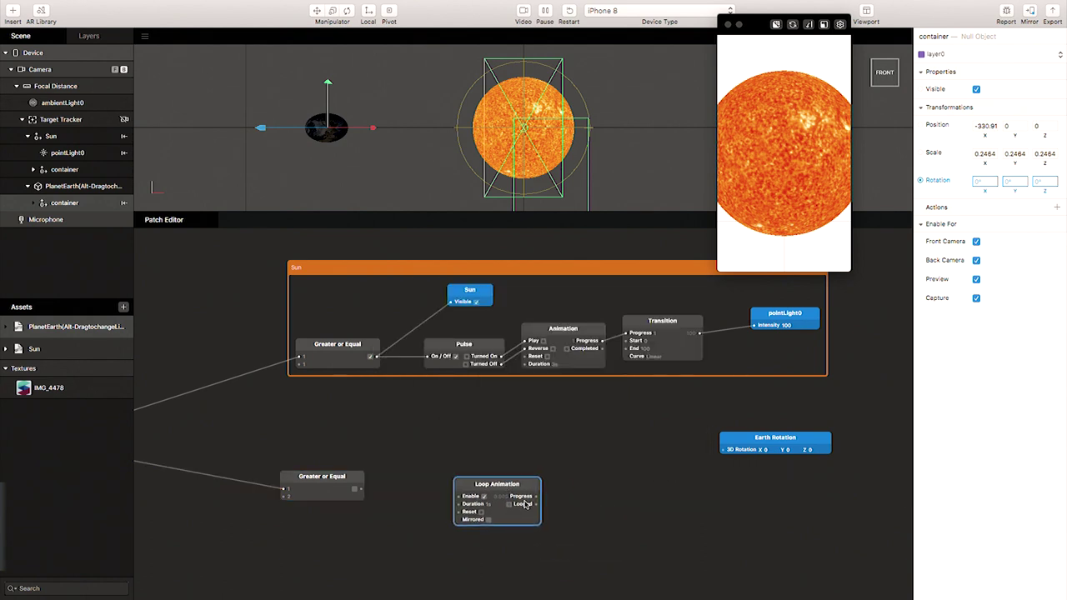
{"action": "double_click", "coordinate": [607, 458]}
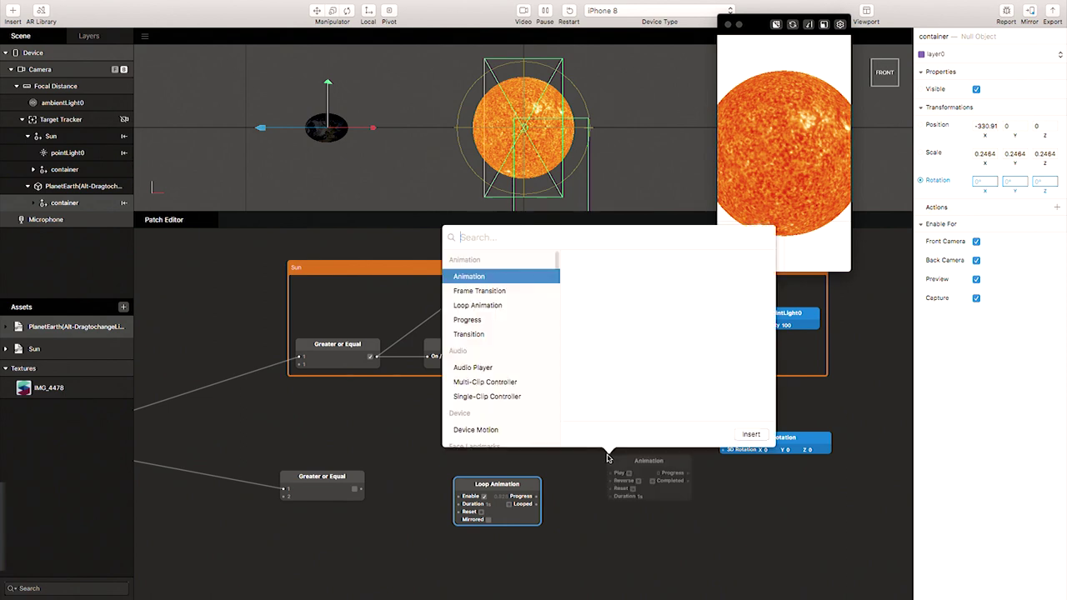
{"action": "type", "text": "tran"}
{"action": "key", "text": "Return"}
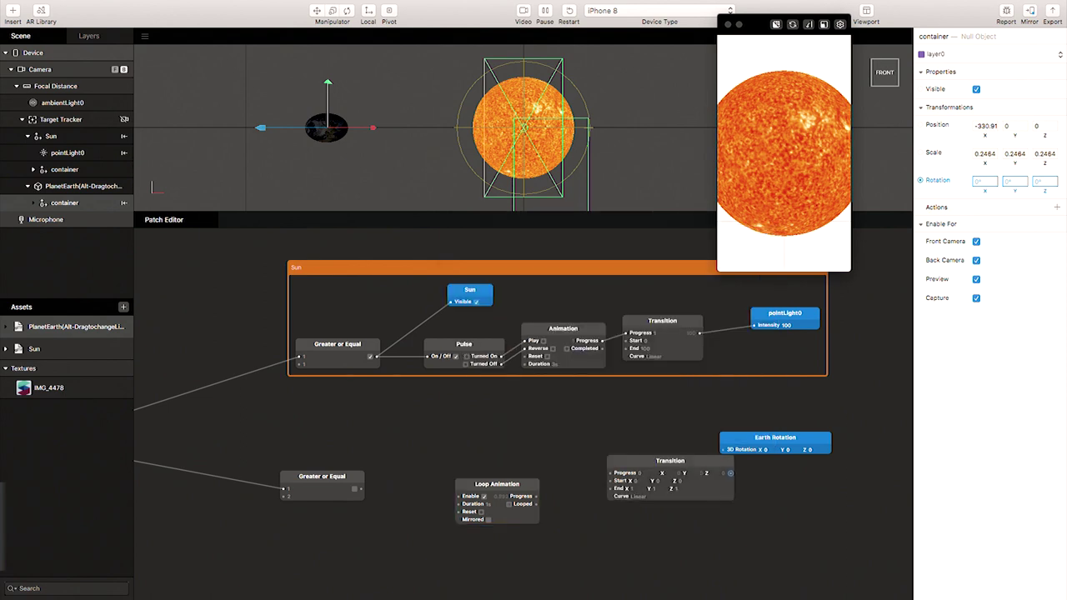
{"action": "left_click", "coordinate": [658, 492]}
{"action": "left_click_drag", "start_coordinate": [676, 471], "coordinate": [653, 502]}
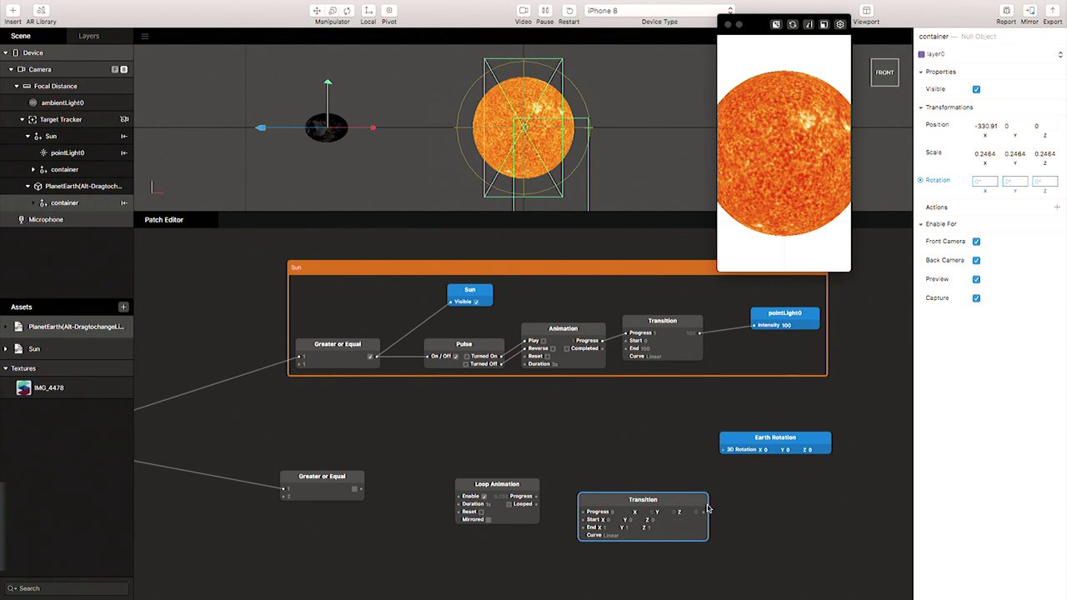
Set the new Transition patch's end values to X 0, Y 0, Z 360 and connect its output to Earth Rotation
{"action": "left_click", "coordinate": [654, 527]}
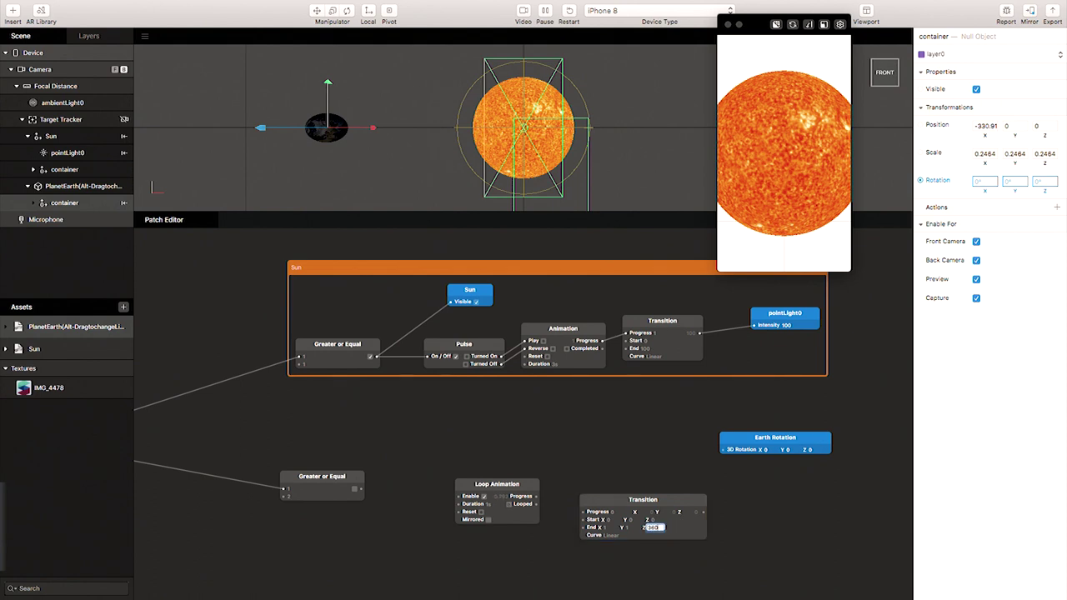
{"action": "type", "text": "360"}
{"action": "left_click", "coordinate": [681, 508]}
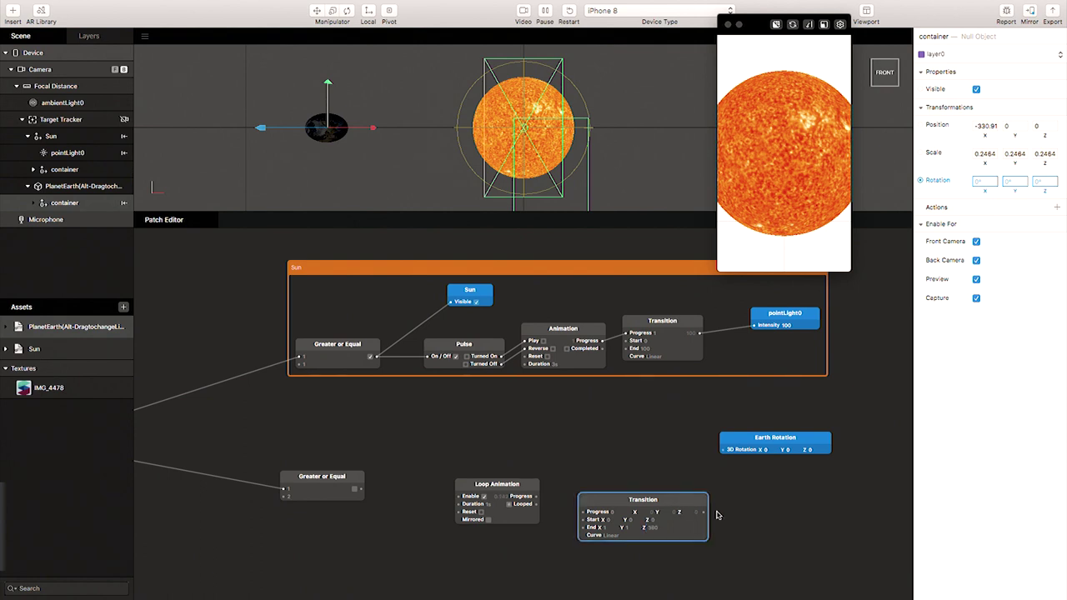
{"action": "left_click_drag", "start_coordinate": [704, 514], "coordinate": [724, 453]}
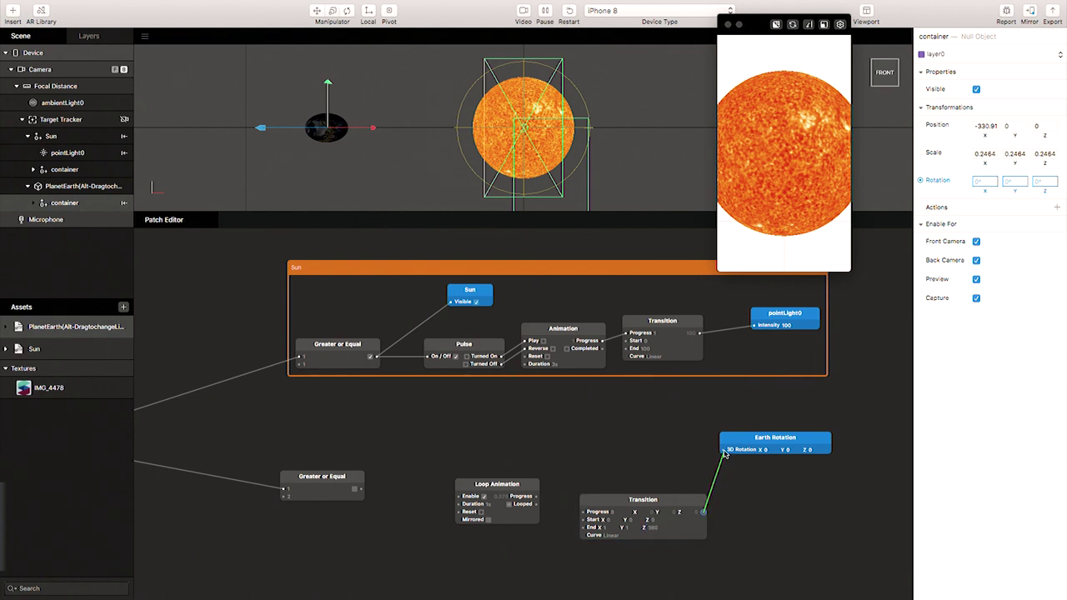
{"action": "left_click", "coordinate": [607, 527]}
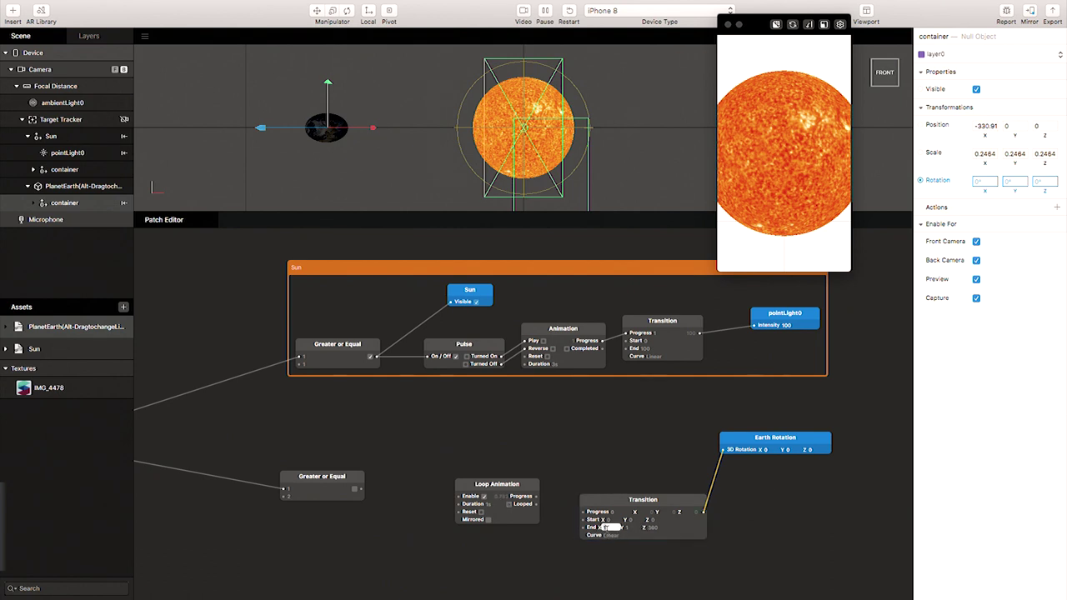
{"action": "left_click", "coordinate": [631, 532]}
{"action": "left_click", "coordinate": [631, 530]}
{"action": "left_click", "coordinate": [636, 520]}
Connect Loop Animation's Progress to the Transition, set its duration to 10 s, and link the second Greater or Equal output to its Enable input
{"action": "left_click_drag", "start_coordinate": [536, 497], "coordinate": [583, 513]}
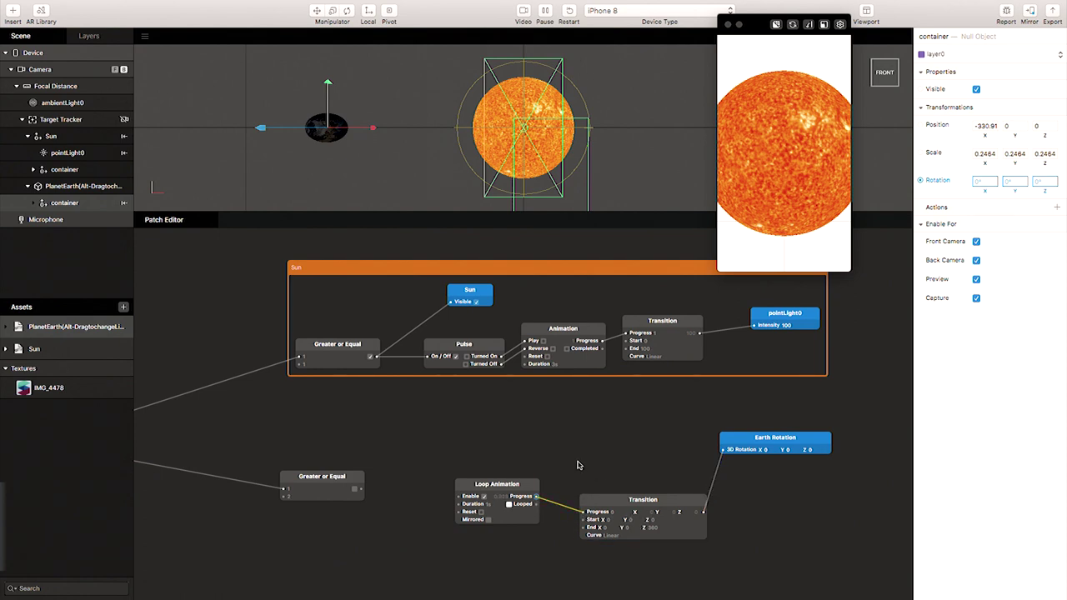
{"action": "double_click", "coordinate": [488, 504]}
{"action": "type", "text": "10"}
{"action": "key", "text": "Return"}
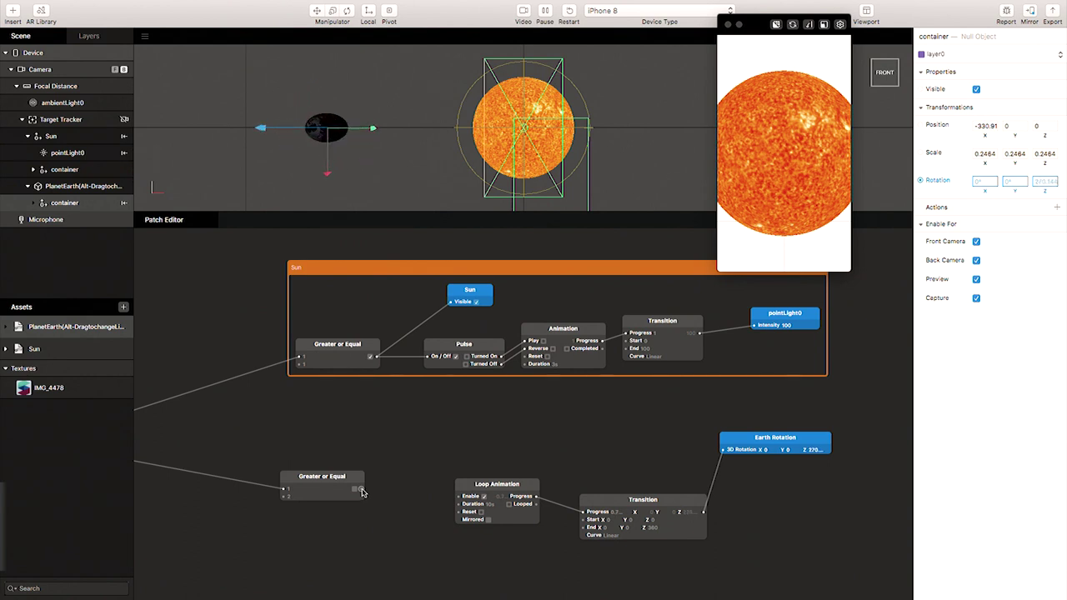
{"action": "left_click_drag", "start_coordinate": [361, 490], "coordinate": [461, 497]}
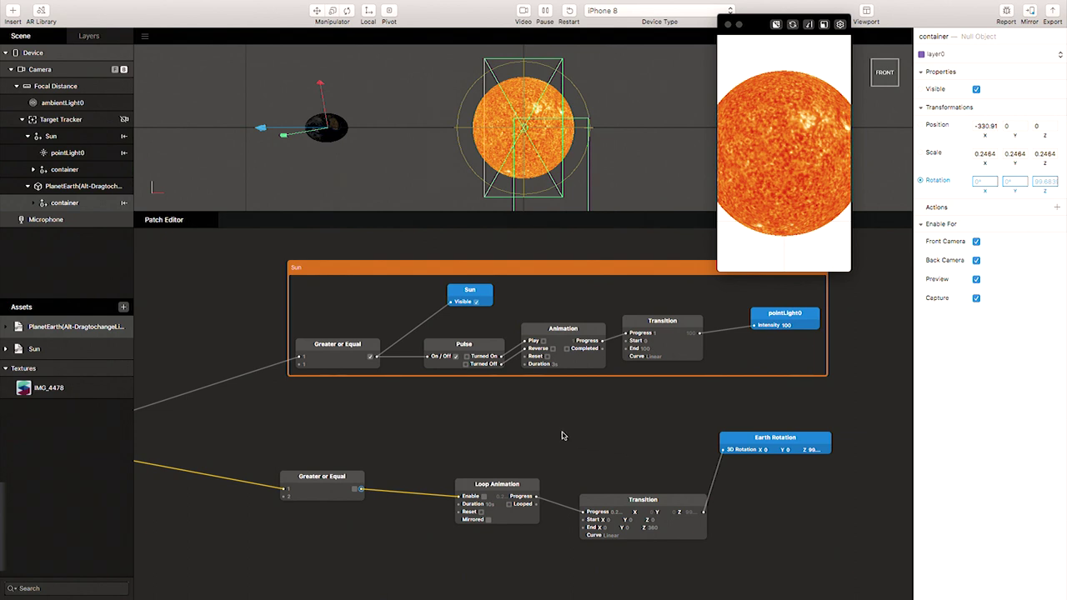
Add a comment around the four Earth rotation patches and name it Earth Rotation
{"action": "scroll", "coordinate": [562, 435], "scroll_direction": "left", "scroll_amount": 2}
{"action": "scroll", "coordinate": [448, 422], "scroll_direction": "right", "scroll_amount": 3}
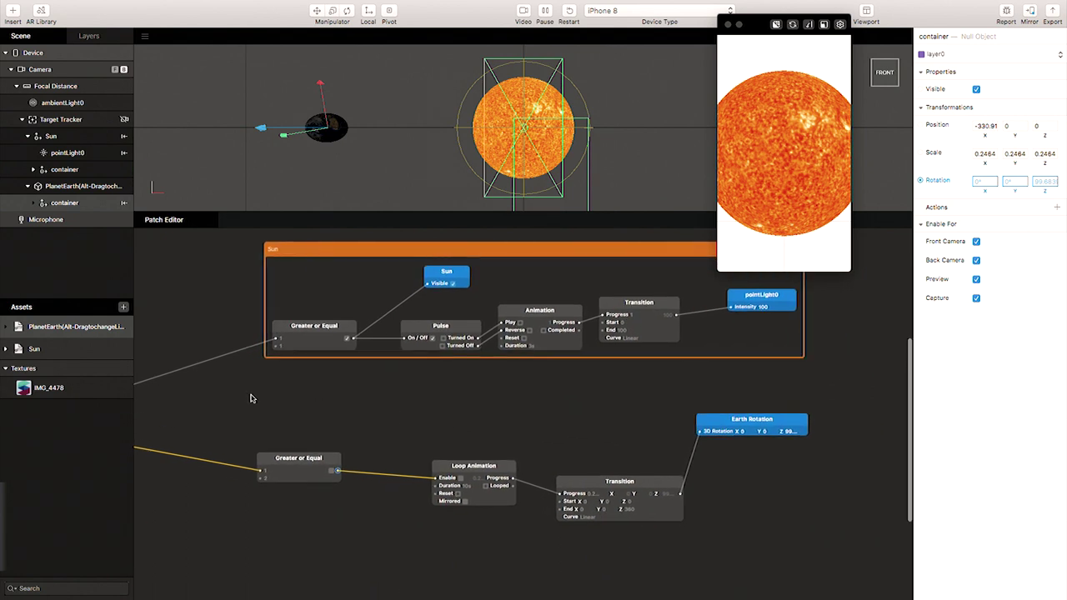
{"action": "left_click_drag", "start_coordinate": [258, 385], "coordinate": [834, 545]}
{"action": "right_click", "coordinate": [728, 425]}
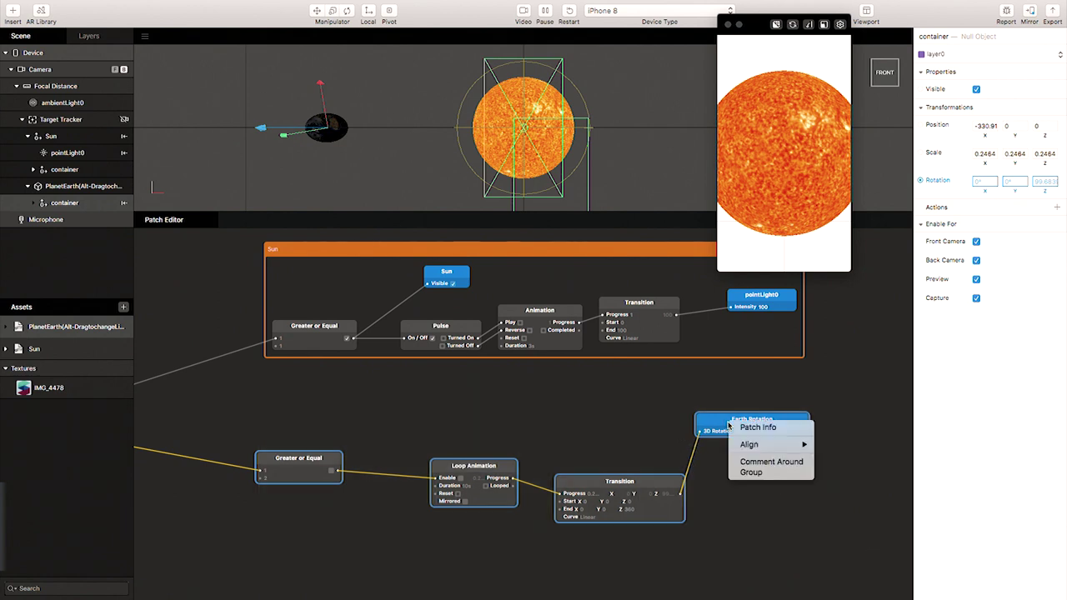
{"action": "left_click", "coordinate": [760, 466]}
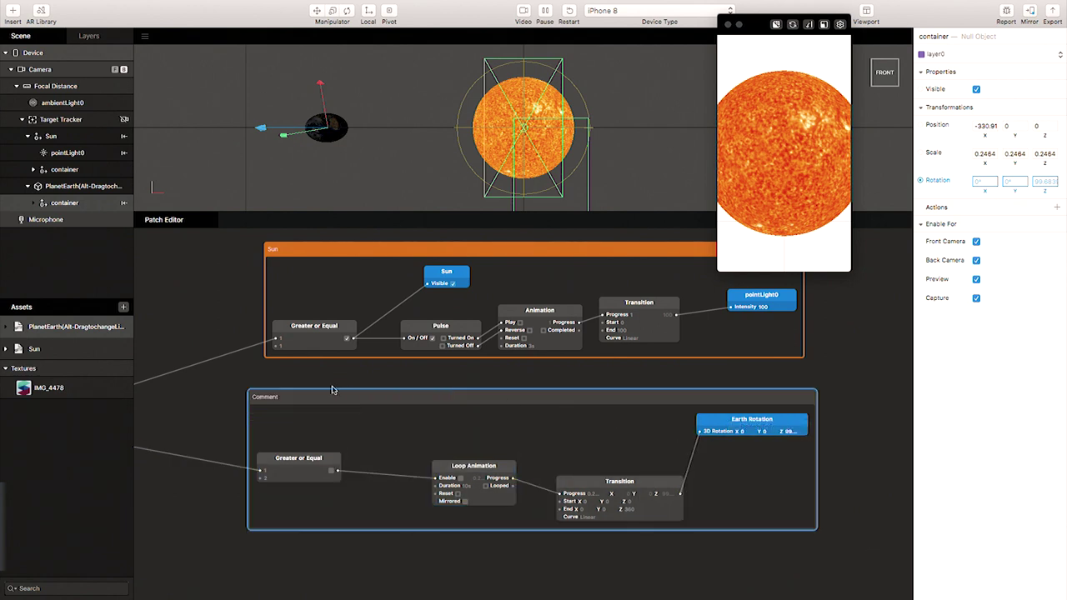
{"action": "left_click", "coordinate": [269, 399]}
{"action": "double_click", "coordinate": [272, 398]}
{"action": "key", "text": "BackSpace"}
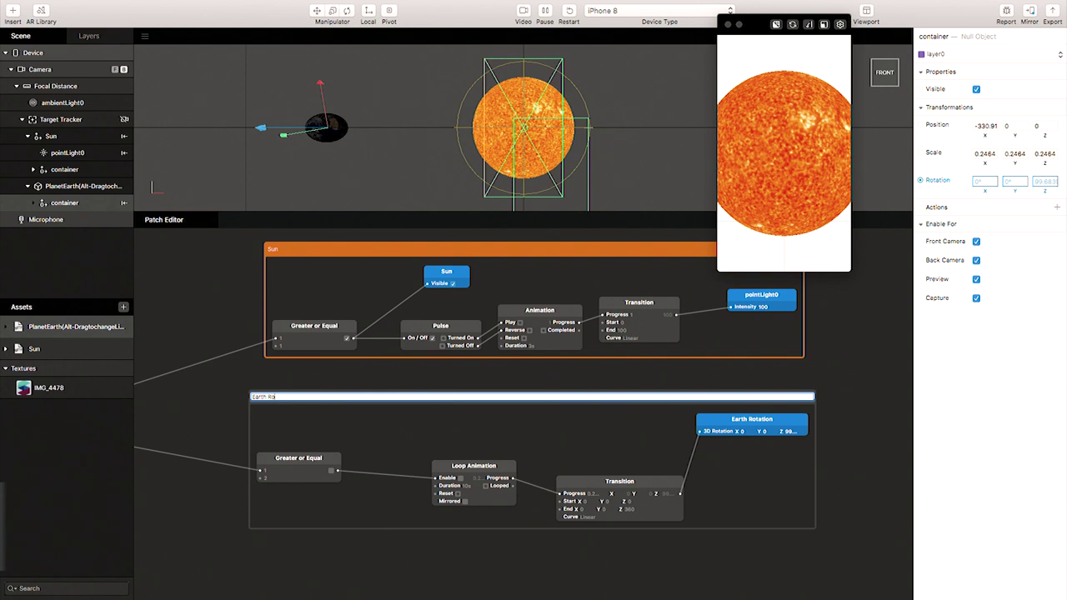
{"action": "key", "text": "Return"}
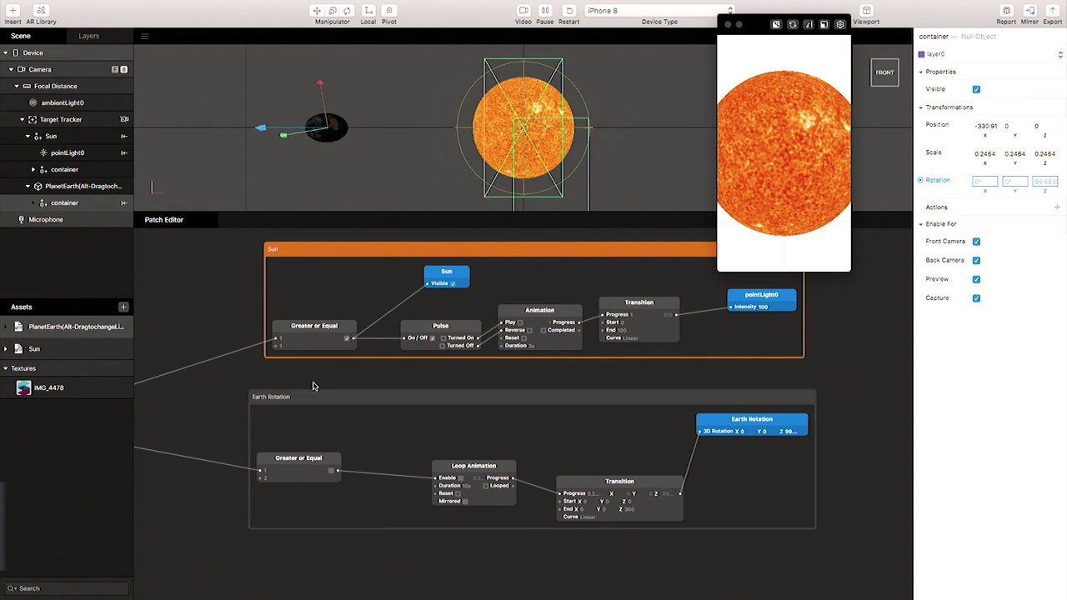
Color the Earth Rotation comment green and align its left edge with the Sun comment
{"action": "left_click", "coordinate": [345, 406]}
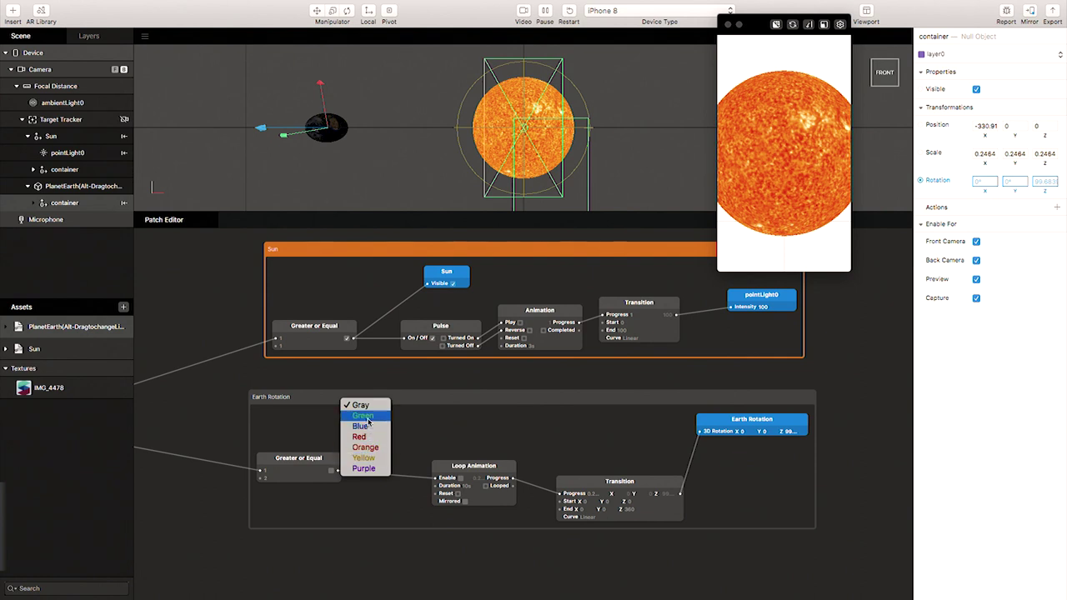
{"action": "left_click", "coordinate": [364, 416]}
{"action": "left_click_drag", "start_coordinate": [306, 402], "coordinate": [324, 398]}
{"action": "left_click", "coordinate": [211, 419]}
Restart the effect and test the Sun and Earth rotation with two simulated touches in the preview
{"action": "scroll", "coordinate": [215, 476], "scroll_direction": "down", "scroll_amount": 3}
{"action": "scroll", "coordinate": [214, 476], "scroll_direction": "left", "scroll_amount": 4}
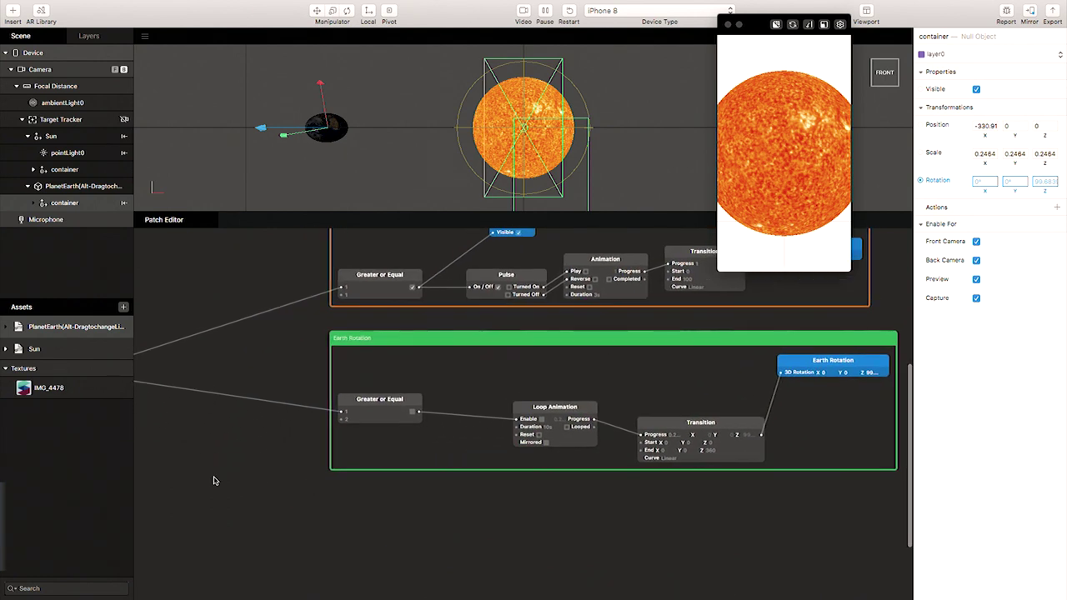
{"action": "left_click", "coordinate": [839, 24]}
{"action": "left_click", "coordinate": [623, 46]}
{"action": "left_click", "coordinate": [571, 13]}
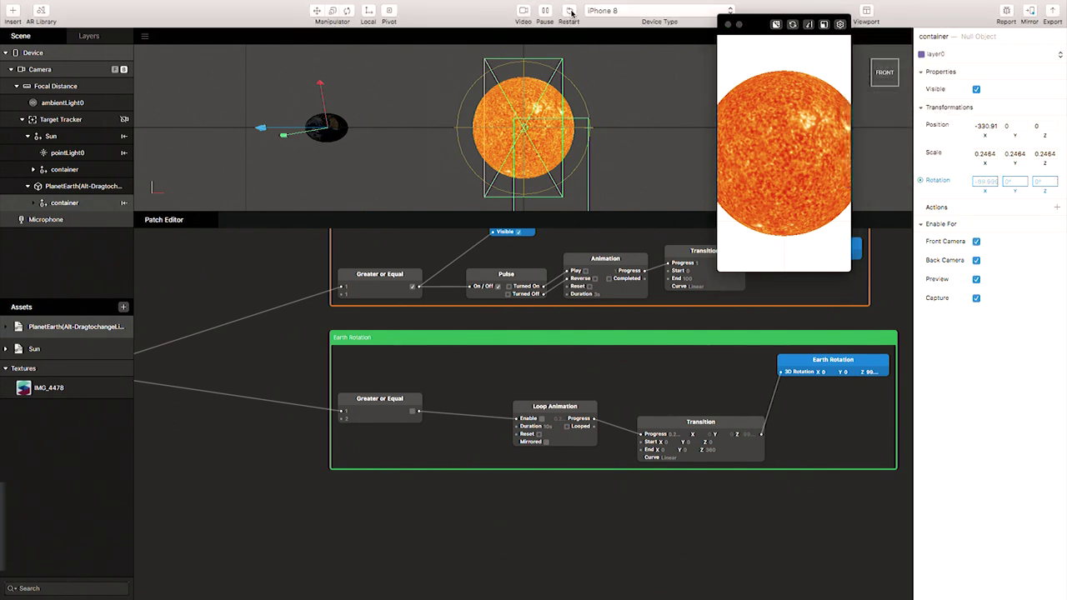
{"action": "left_click", "coordinate": [842, 28]}
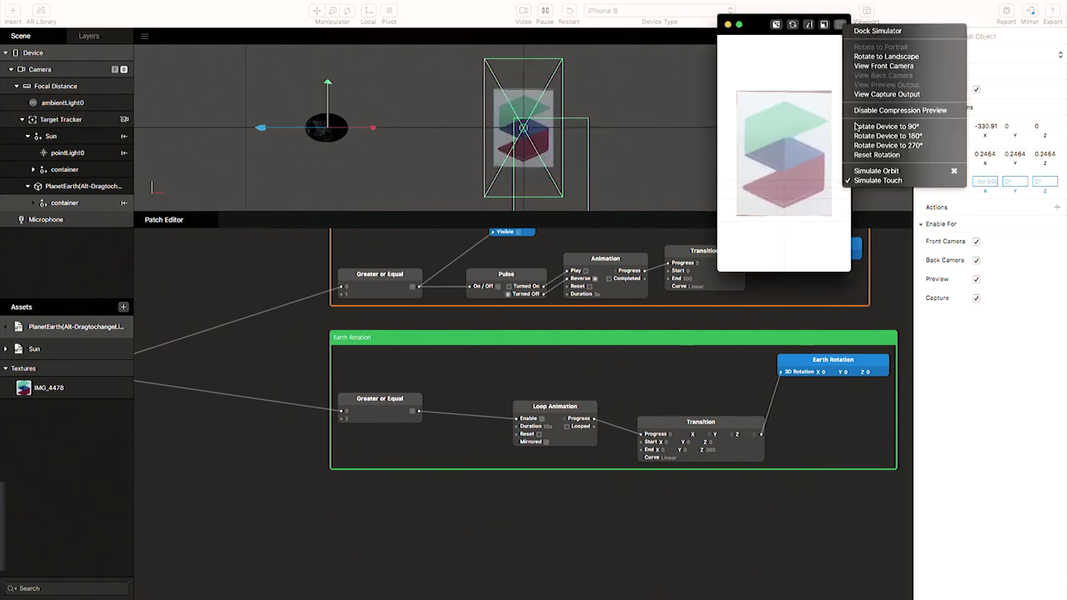
{"action": "left_click", "coordinate": [871, 180]}
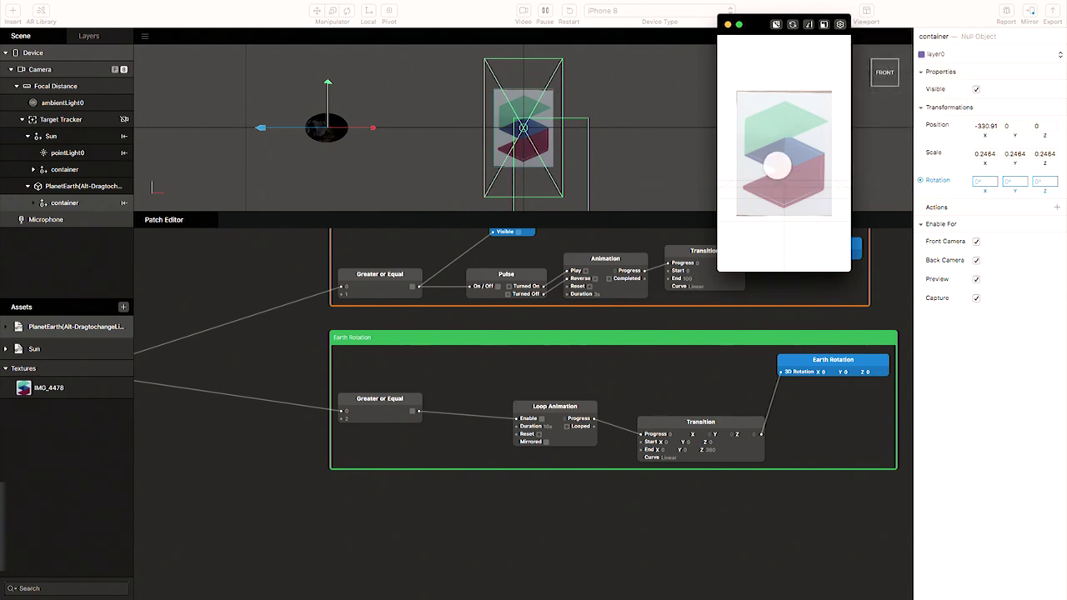
{"action": "left_click", "coordinate": [777, 166]}
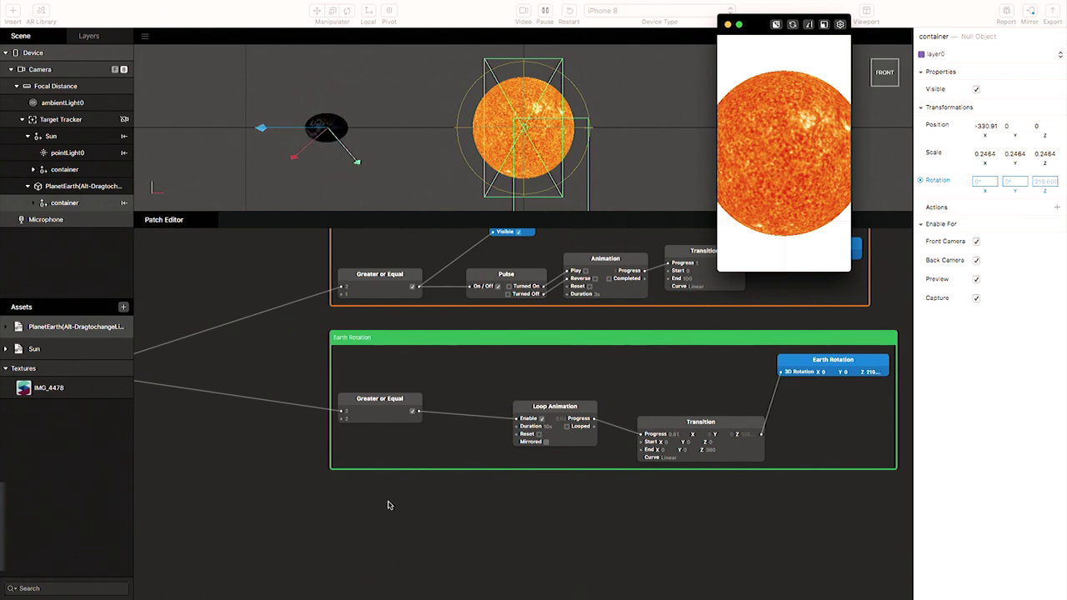
{"action": "scroll", "coordinate": [434, 497], "scroll_direction": "up", "scroll_amount": 3}
{"action": "scroll", "coordinate": [442, 497], "scroll_direction": "right", "scroll_amount": 2}
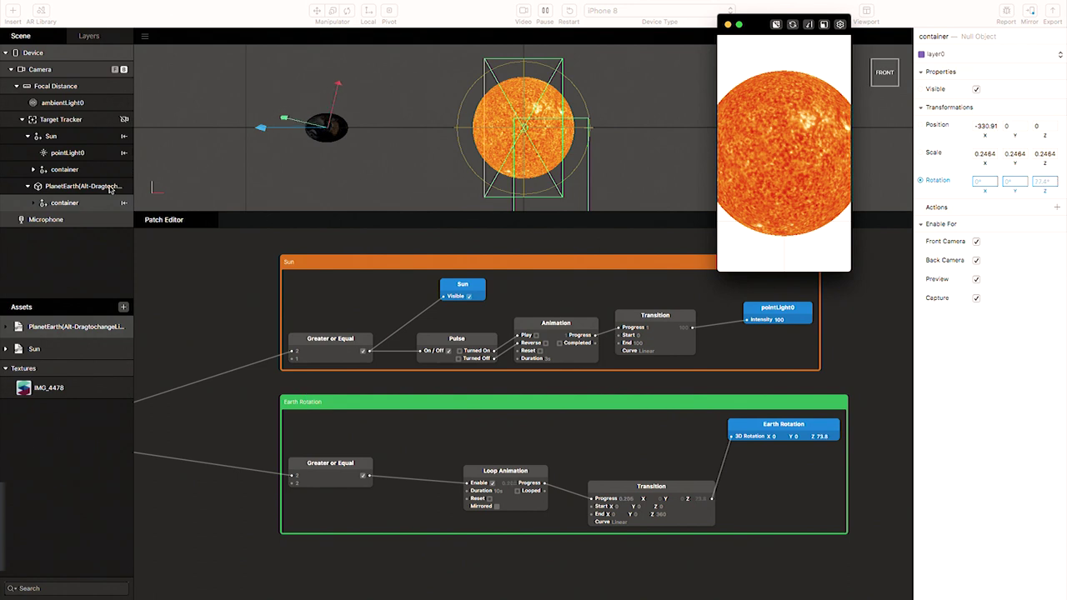
Create a 3D Rotation patch for the PlanetEarth object and place it below the Earth Rotation comment
{"action": "left_click", "coordinate": [83, 200]}
{"action": "left_click", "coordinate": [83, 189]}
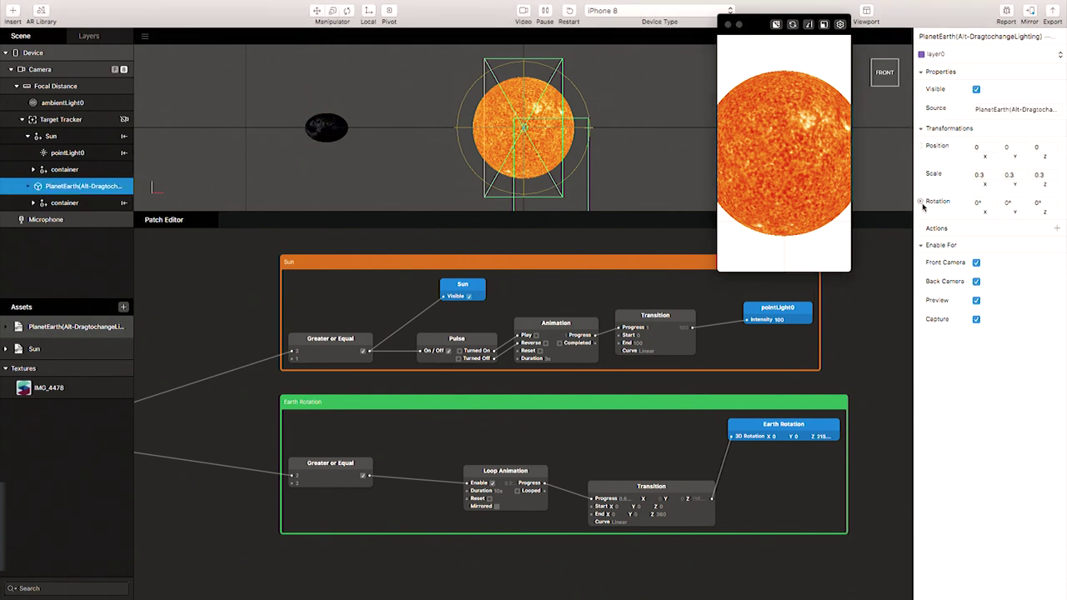
{"action": "scroll", "coordinate": [889, 290], "scroll_direction": "right", "scroll_amount": 5}
{"action": "scroll", "coordinate": [889, 290], "scroll_direction": "down", "scroll_amount": 1}
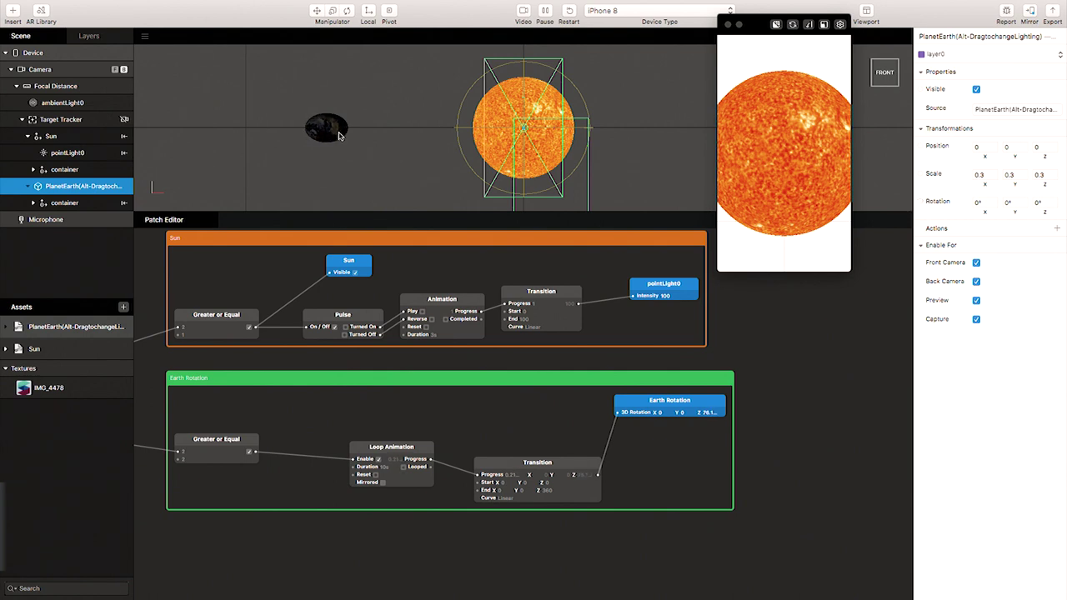
{"action": "left_click", "coordinate": [921, 203]}
{"action": "scroll", "coordinate": [611, 413], "scroll_direction": "right", "scroll_amount": 2}
{"action": "left_click_drag", "start_coordinate": [497, 423], "coordinate": [599, 541]}
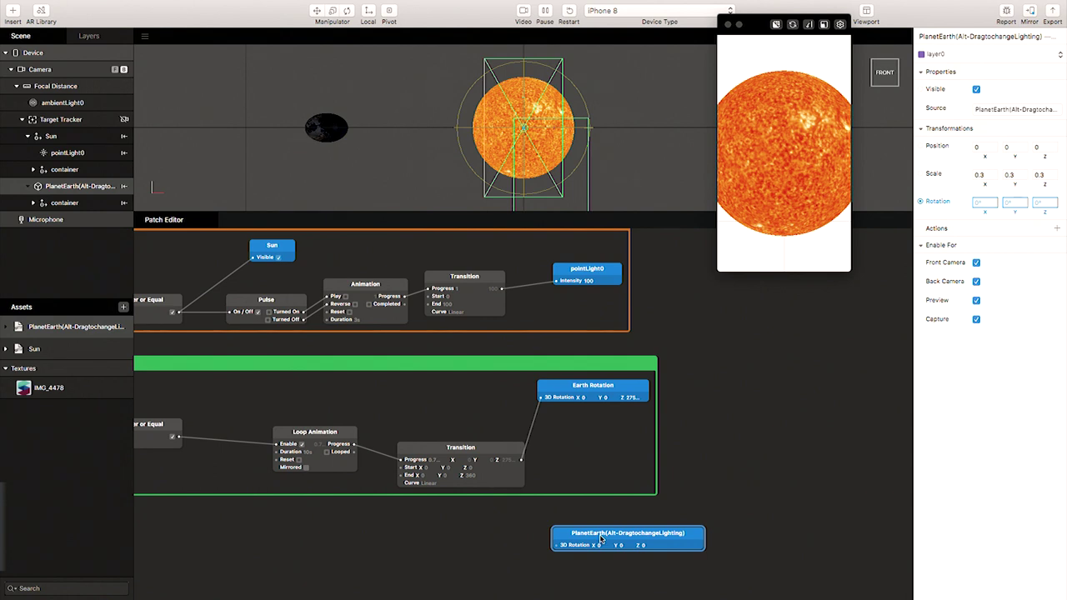
Rename the PlanetEarth 3D Rotation patch to Earth Orbit
{"action": "double_click", "coordinate": [609, 537]}
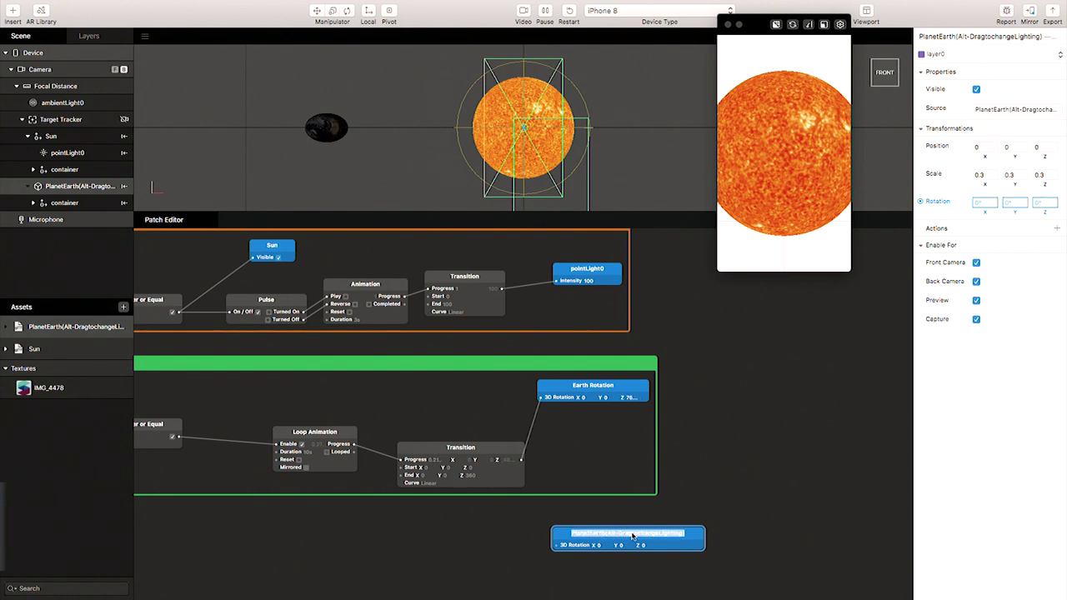
{"action": "type", "text": "Earth Orbit"}
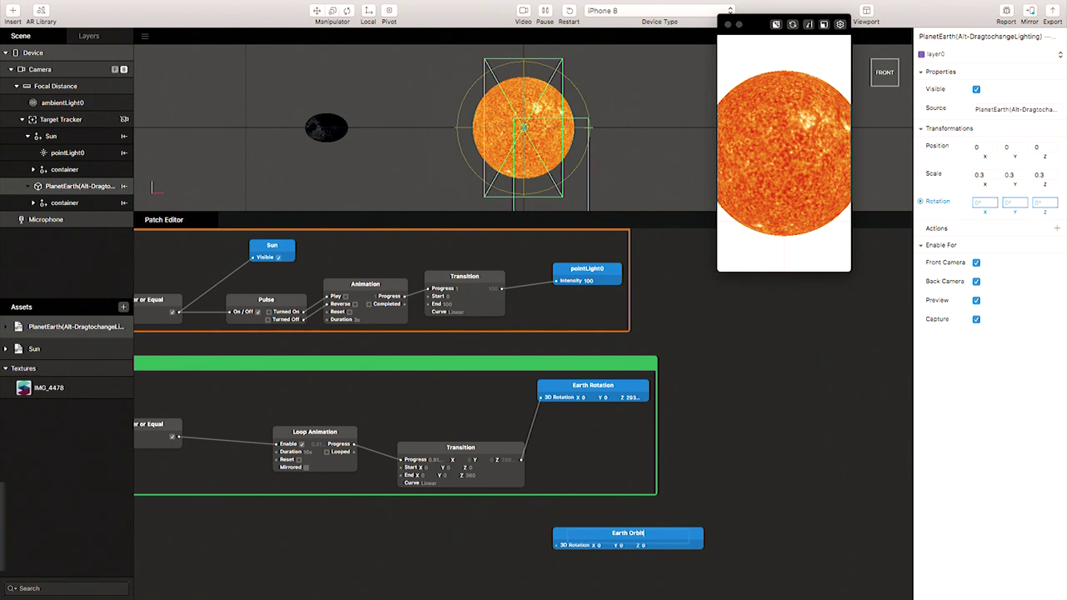
{"action": "key", "text": "Return"}
{"action": "scroll", "coordinate": [679, 484], "scroll_direction": "left", "scroll_amount": 5}
{"action": "scroll", "coordinate": [678, 483], "scroll_direction": "down", "scroll_amount": 2}
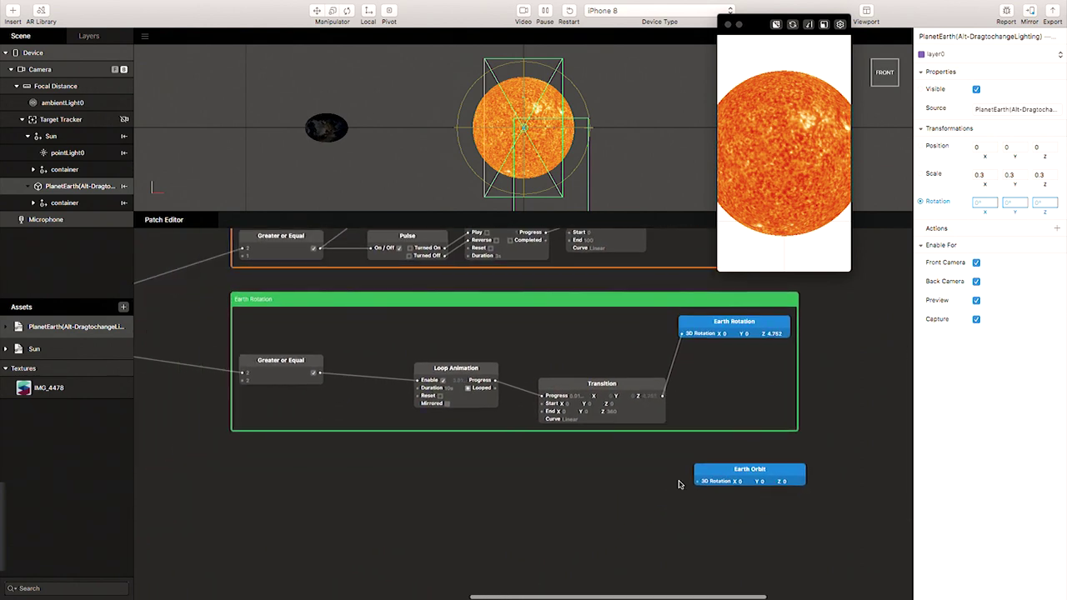
Duplicate the Loop Animation and Transition patches together and place the copies below the Earth Rotation comment
{"action": "right_click", "coordinate": [512, 496]}
{"action": "key", "text": "Escape"}
{"action": "left_click_drag", "start_coordinate": [471, 347], "coordinate": [677, 409]}
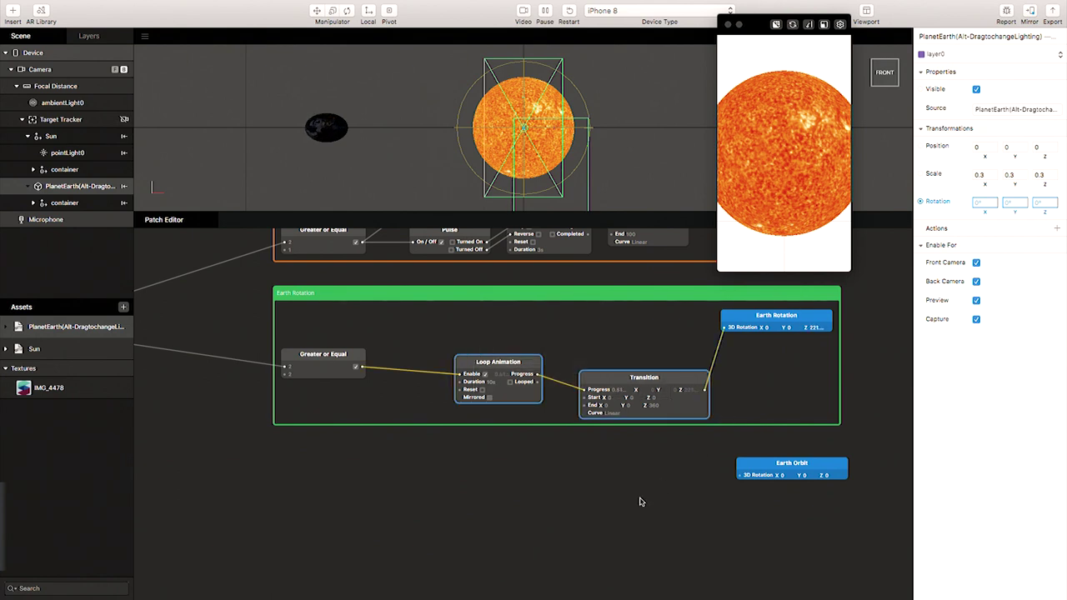
{"action": "key", "text": "super+d"}
{"action": "left_click_drag", "start_coordinate": [527, 419], "coordinate": [539, 488]}
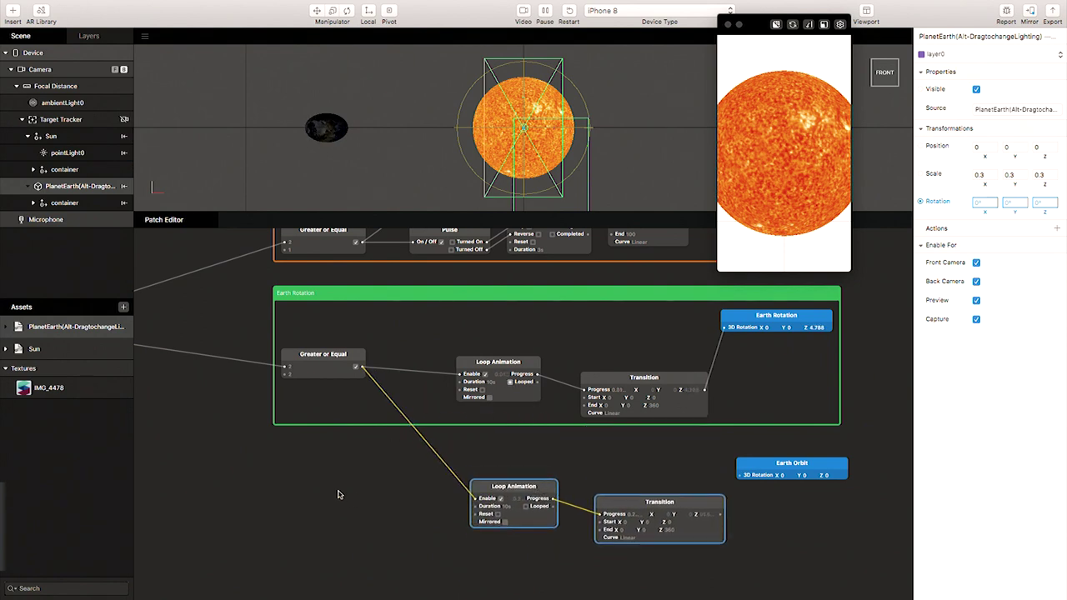
Duplicate the Earth Rotation comment's Greater or Equal patch, place the copy before the duplicated Loop Animation, and connect it to that patch's Enable input
{"action": "left_click", "coordinate": [328, 359]}
{"action": "key", "text": "super+d"}
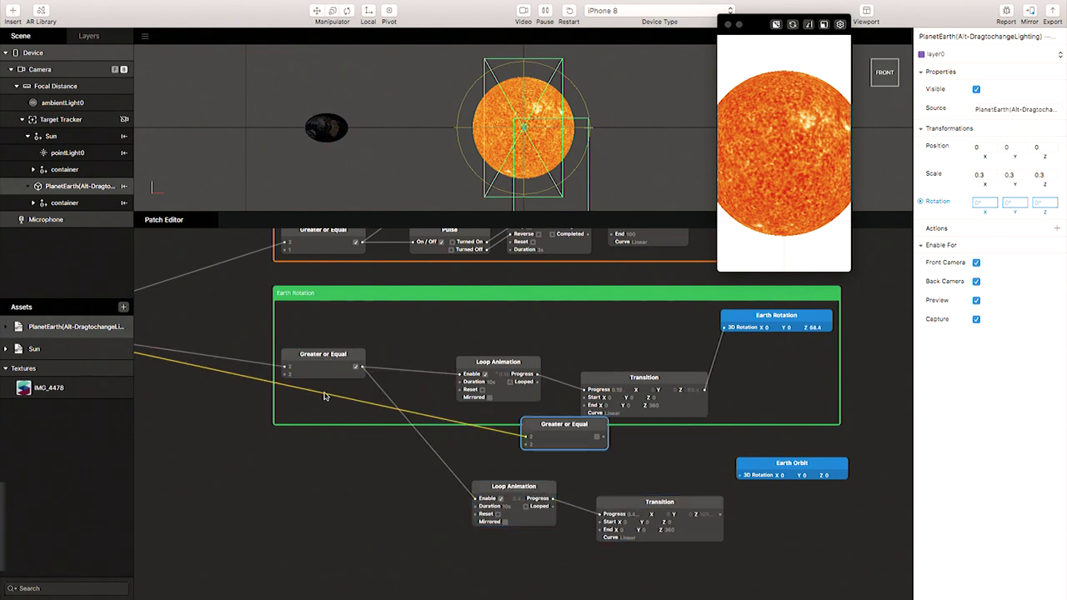
{"action": "left_click_drag", "start_coordinate": [560, 428], "coordinate": [477, 498]}
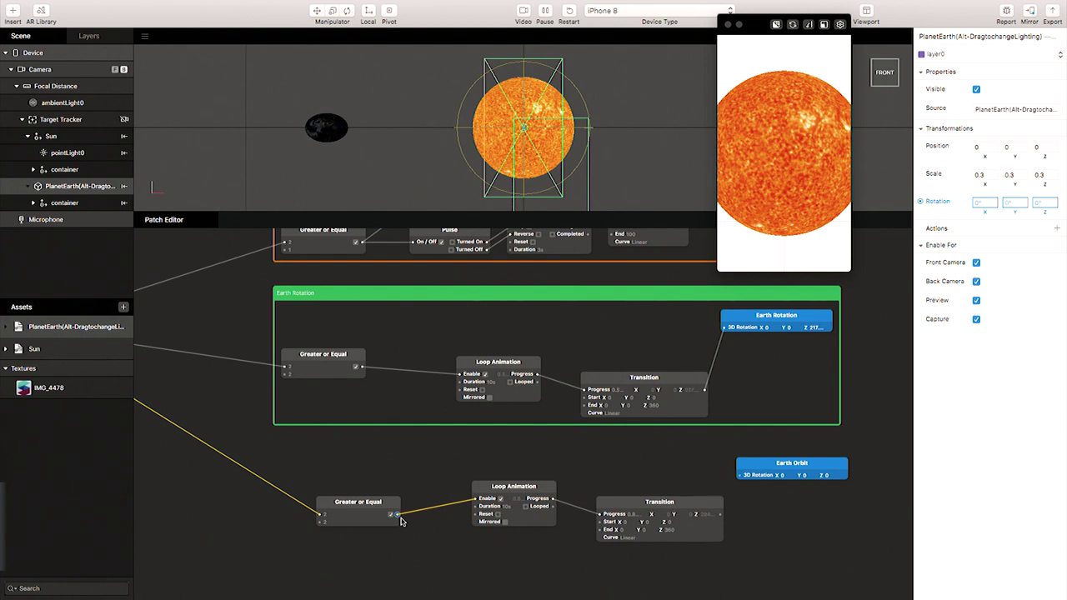
Move the Earth Orbit patch slightly farther away from the duplicated Transition patch
{"action": "scroll", "coordinate": [634, 492], "scroll_direction": "right", "scroll_amount": 4}
{"action": "scroll", "coordinate": [633, 492], "scroll_direction": "down", "scroll_amount": 1}
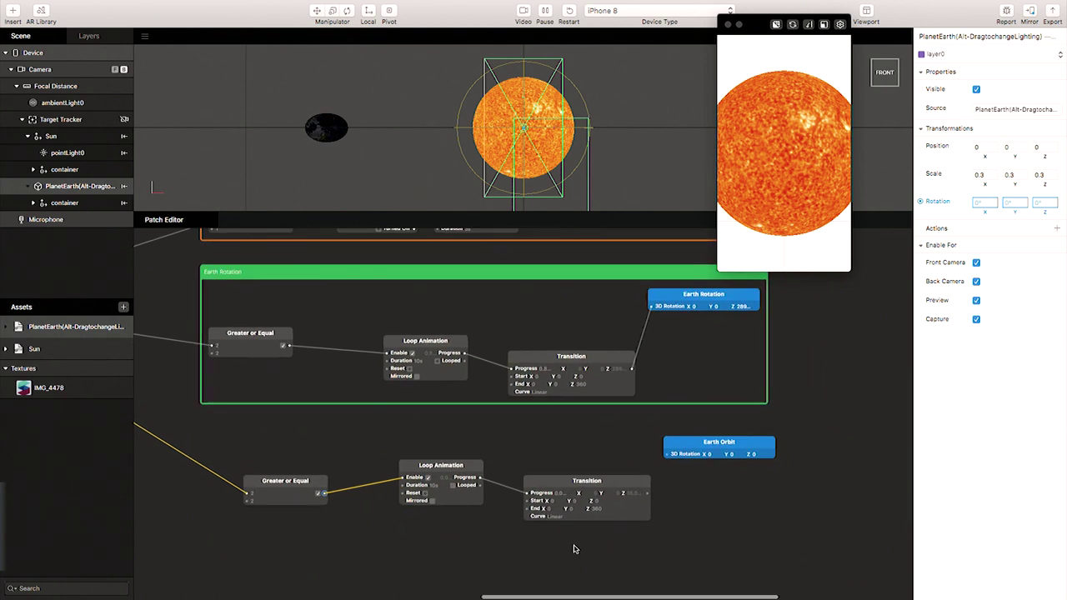
{"action": "left_click_drag", "start_coordinate": [706, 443], "coordinate": [740, 451]}
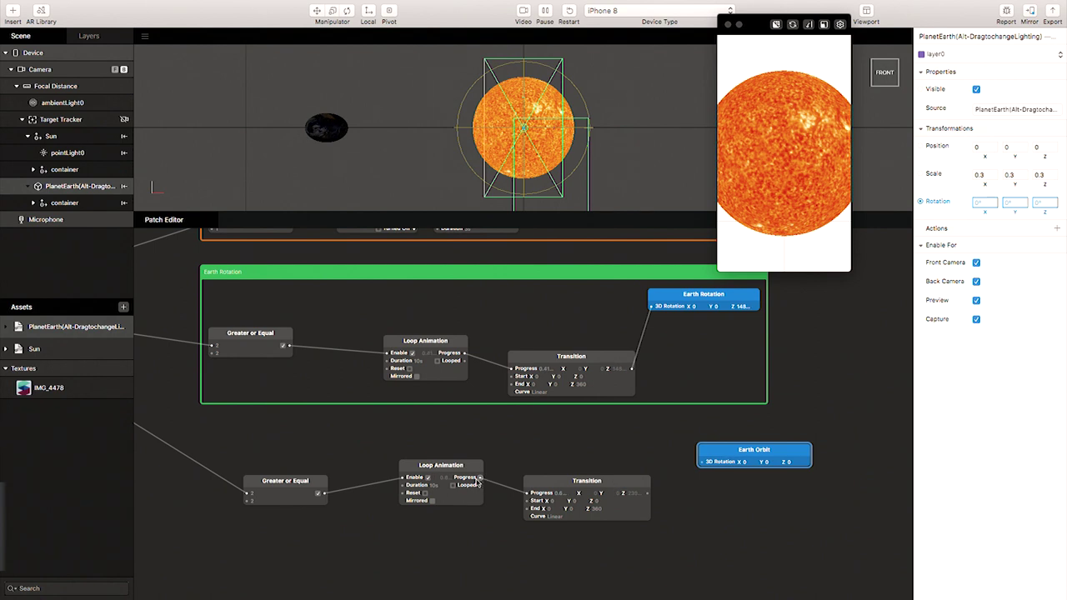
Connect the duplicated Transition patch's output to the Earth Orbit patch's 3D Rotation input
{"action": "left_click_drag", "start_coordinate": [648, 494], "coordinate": [702, 464]}
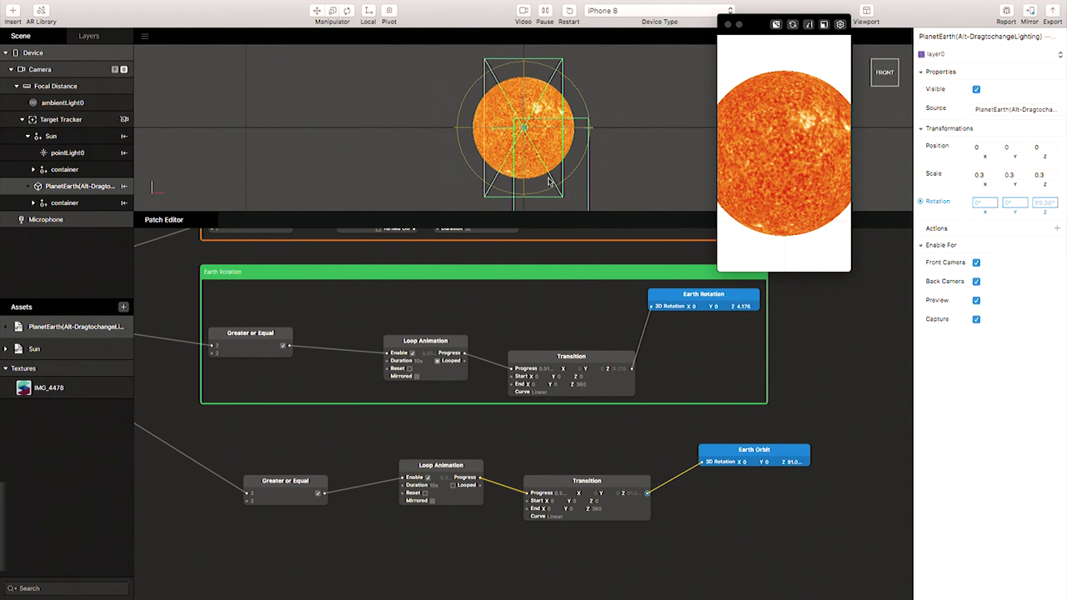
{"action": "scroll", "coordinate": [552, 178], "scroll_direction": "down", "scroll_amount": 5}
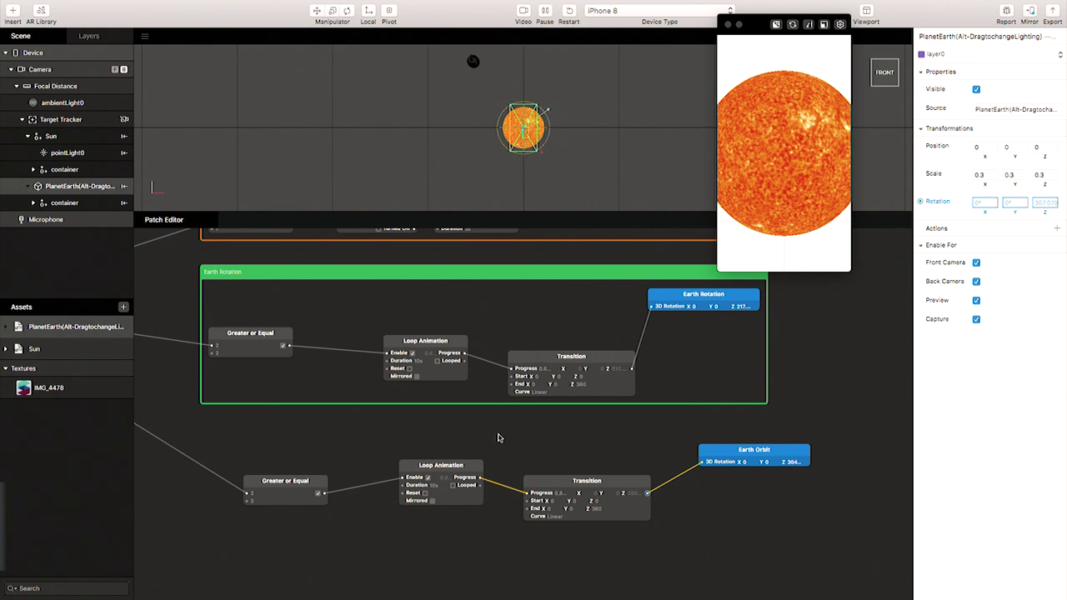
Set the orbit chain's Greater or Equal threshold to 3 and its Loop Animation duration to 30 seconds
{"action": "scroll", "coordinate": [499, 437], "scroll_direction": "left", "scroll_amount": 4}
{"action": "left_click", "coordinate": [307, 518]}
{"action": "left_click", "coordinate": [335, 474]}
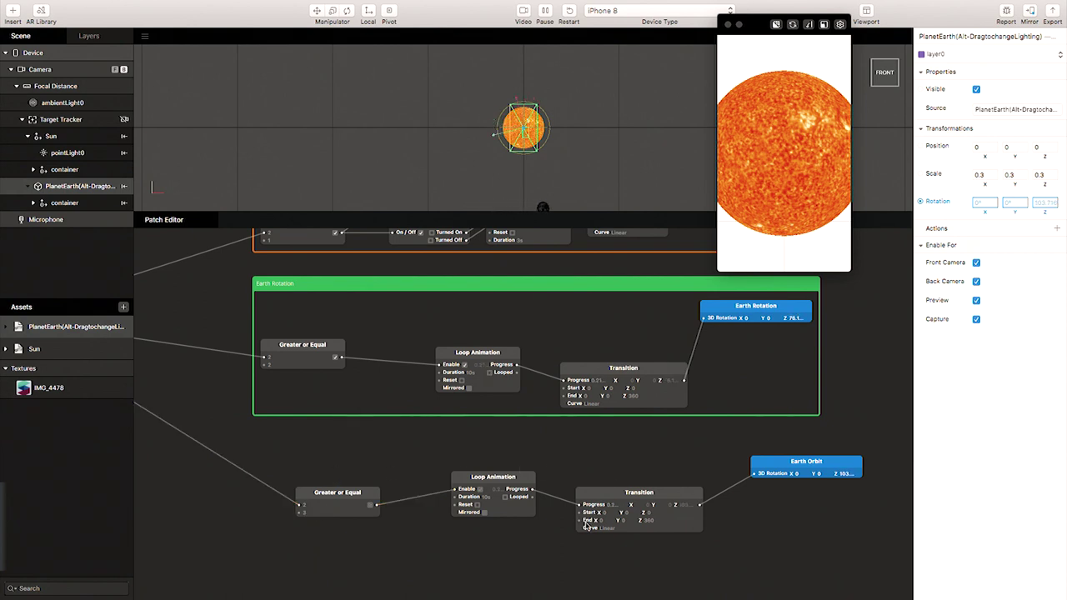
{"action": "left_click", "coordinate": [486, 497]}
{"action": "left_click", "coordinate": [523, 453]}
{"action": "left_click", "coordinate": [606, 127]}
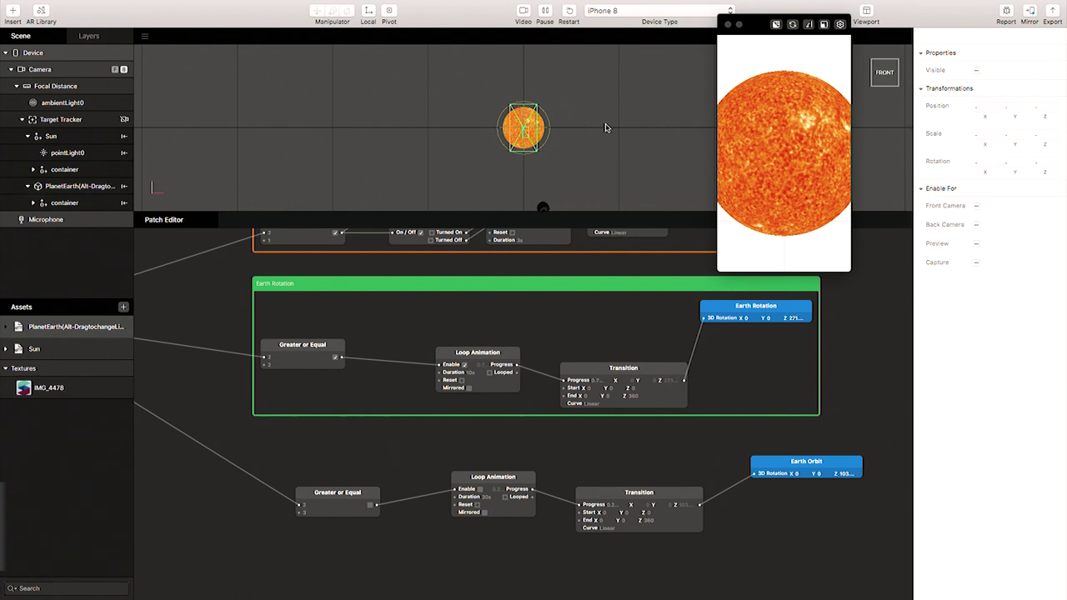
Restart the effect and test the Earth's orbit with simulated screen taps in the preview
{"action": "left_click", "coordinate": [569, 12]}
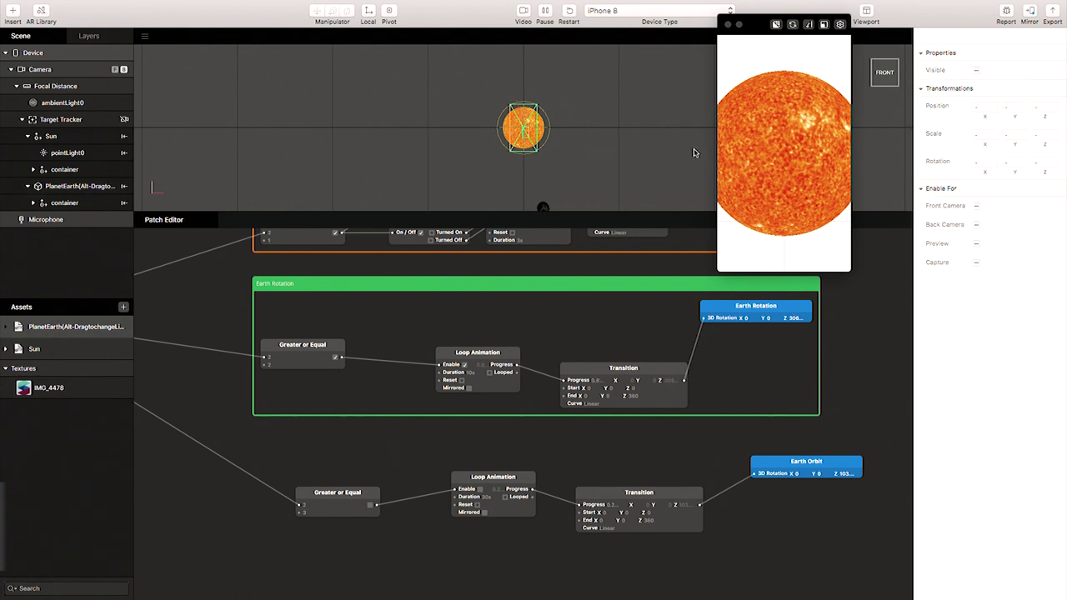
{"action": "left_click", "coordinate": [839, 24]}
{"action": "left_click", "coordinate": [774, 197]}
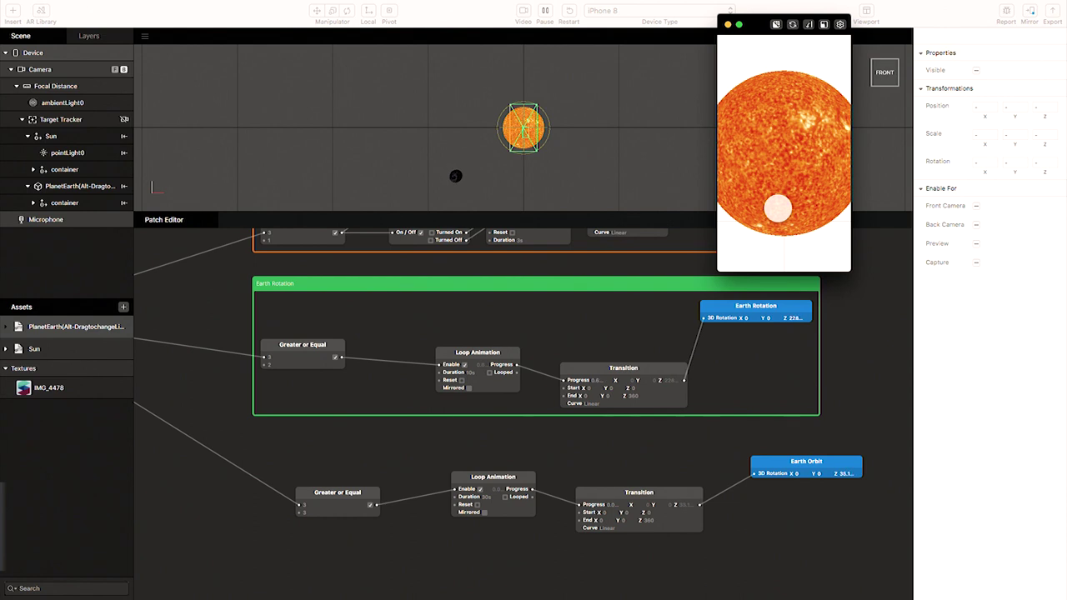
Group the orbit chain's four patches, including the Earth Orbit patch, inside a comment named Earth Orbit
{"action": "scroll", "coordinate": [442, 492], "scroll_direction": "right", "scroll_amount": 4}
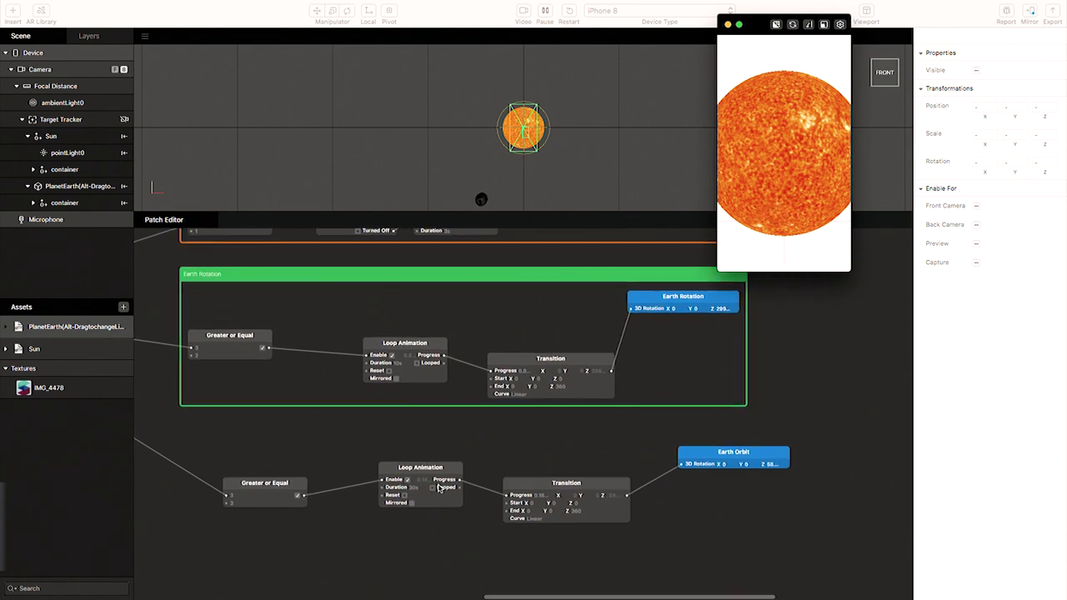
{"action": "left_click_drag", "start_coordinate": [232, 439], "coordinate": [796, 550]}
{"action": "right_click", "coordinate": [594, 433]}
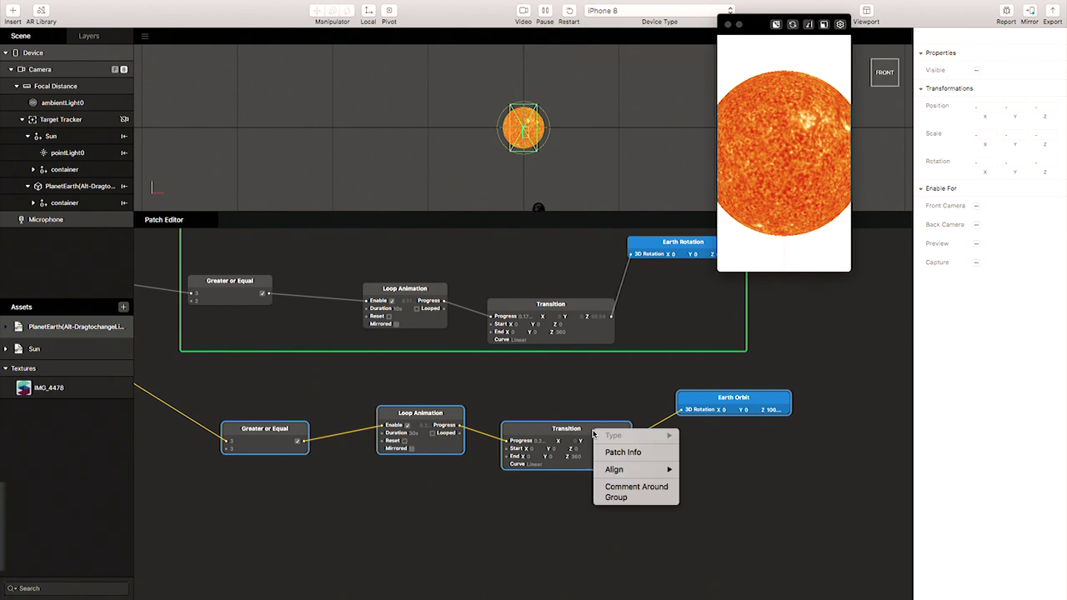
{"action": "left_click", "coordinate": [638, 488]}
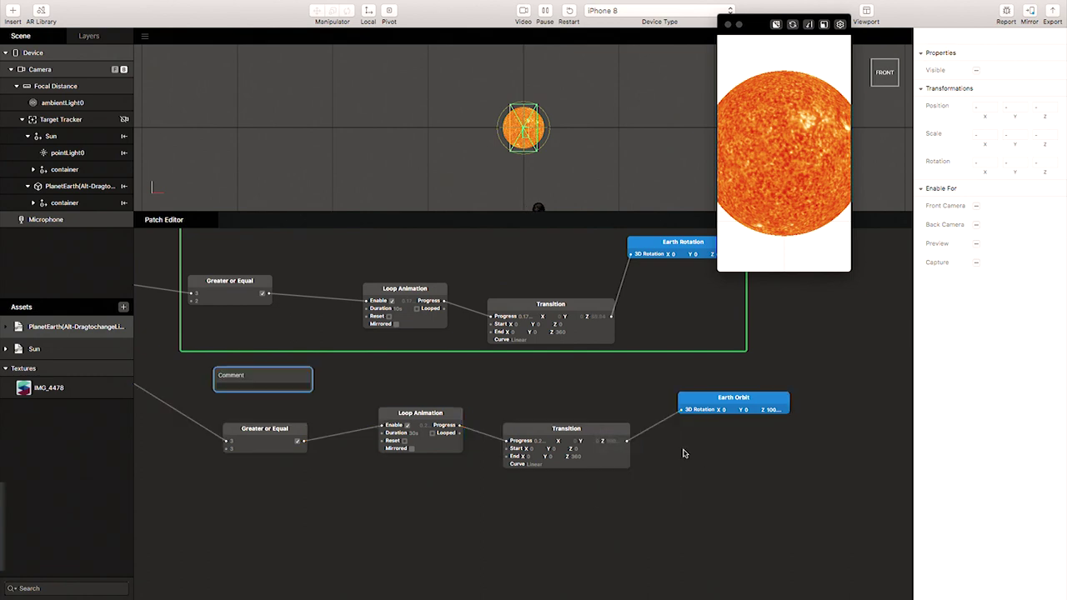
{"action": "double_click", "coordinate": [239, 376]}
{"action": "type", "text": "Earth"}
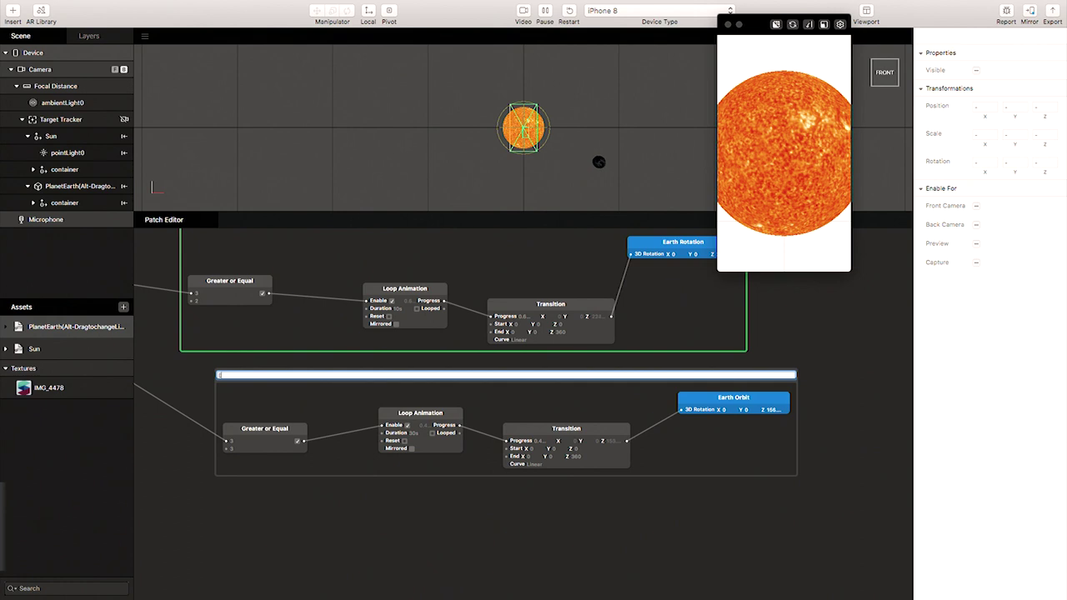
{"action": "type", "text": " Orbit"}
{"action": "key", "text": "Return"}
Align the Earth Orbit comment below the Earth Rotation comment and colour it purple
{"action": "left_click_drag", "start_coordinate": [353, 374], "coordinate": [317, 384]}
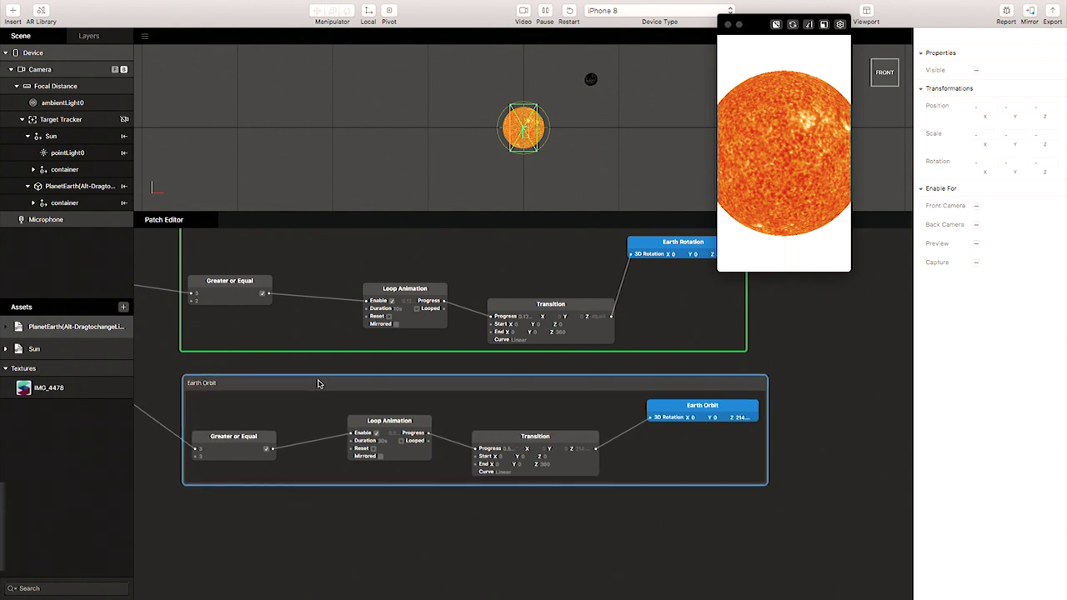
{"action": "left_click", "coordinate": [296, 384]}
{"action": "left_click", "coordinate": [324, 453]}
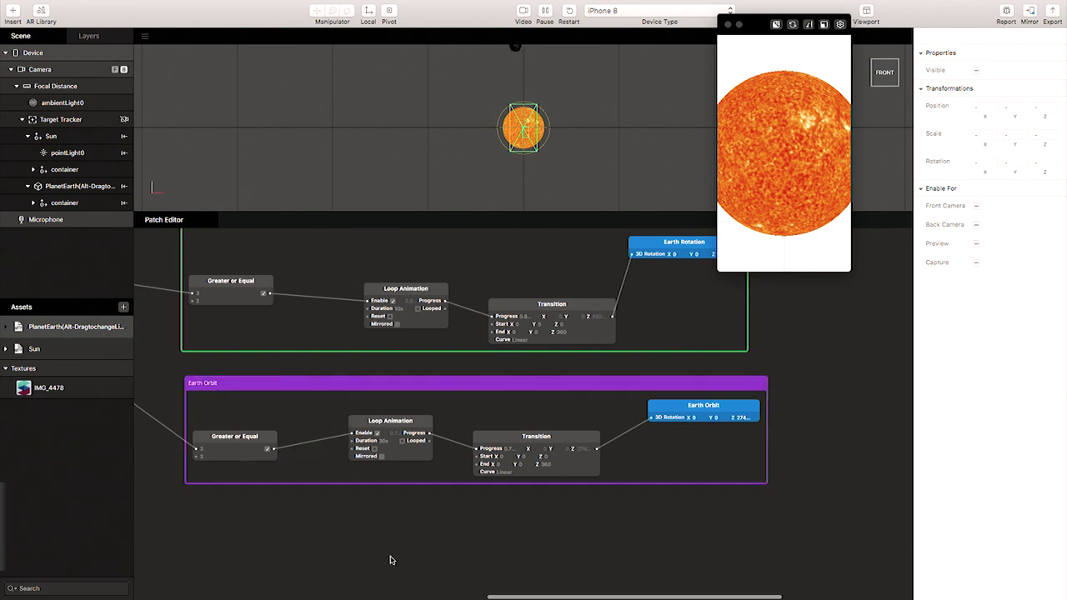
Set the Counter patch's Maximum Count to 3
{"action": "scroll", "coordinate": [389, 558], "scroll_direction": "down", "scroll_amount": 5}
{"action": "scroll", "coordinate": [354, 520], "scroll_direction": "left", "scroll_amount": 5}
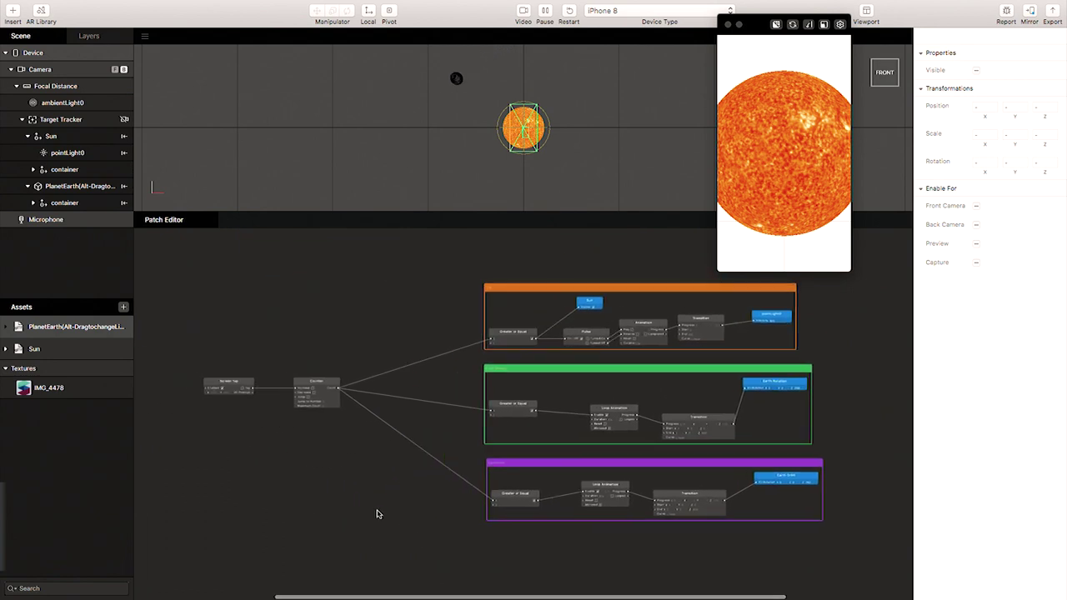
{"action": "scroll", "coordinate": [309, 458], "scroll_direction": "up", "scroll_amount": 5}
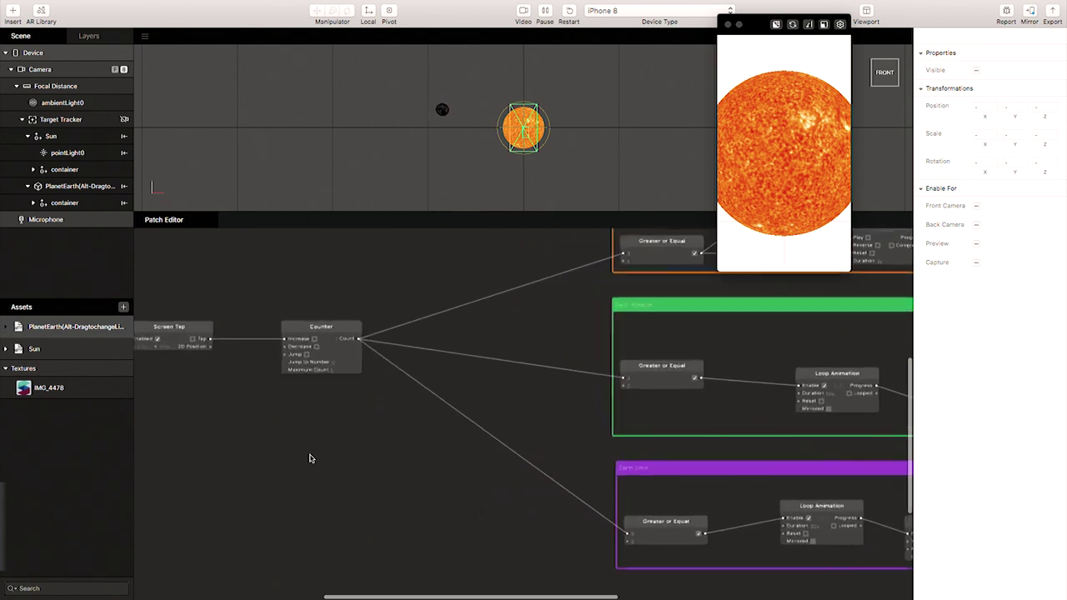
{"action": "double_click", "coordinate": [334, 407]}
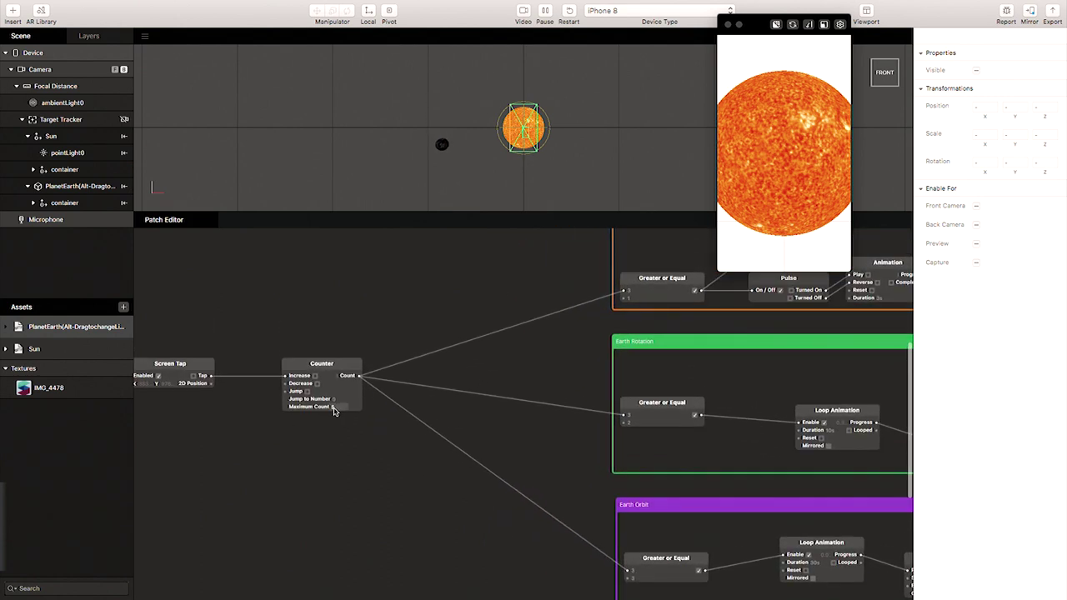
{"action": "left_click", "coordinate": [364, 443]}
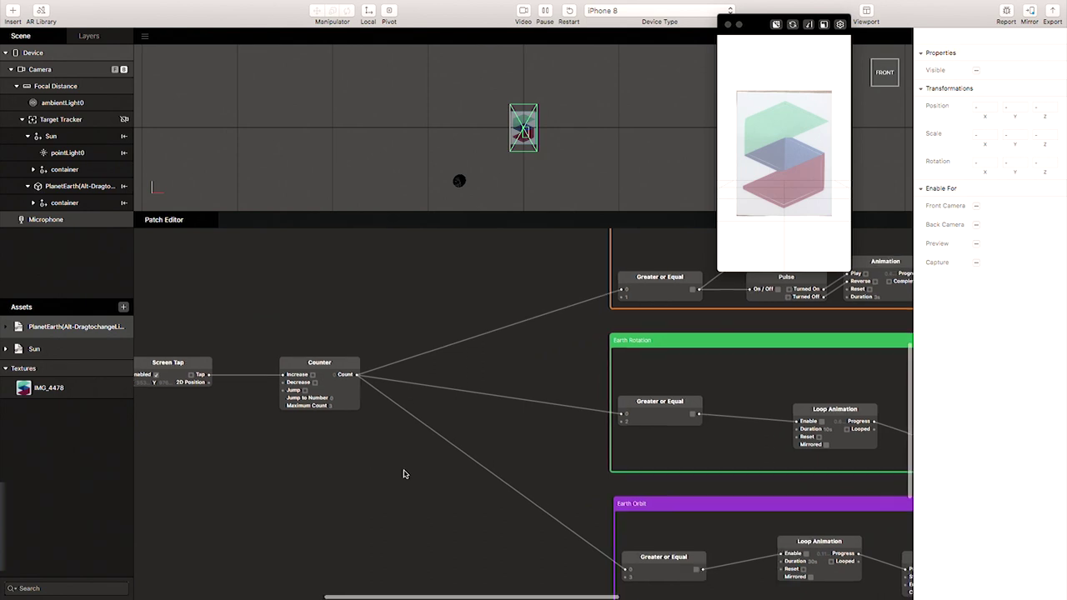
Test the tap sequence with simulated touches in the preview, with all three patch groups in view
{"action": "scroll", "coordinate": [403, 472], "scroll_direction": "right", "scroll_amount": 10}
{"action": "scroll", "coordinate": [403, 474], "scroll_direction": "down", "scroll_amount": 5, "text": "ctrl"}
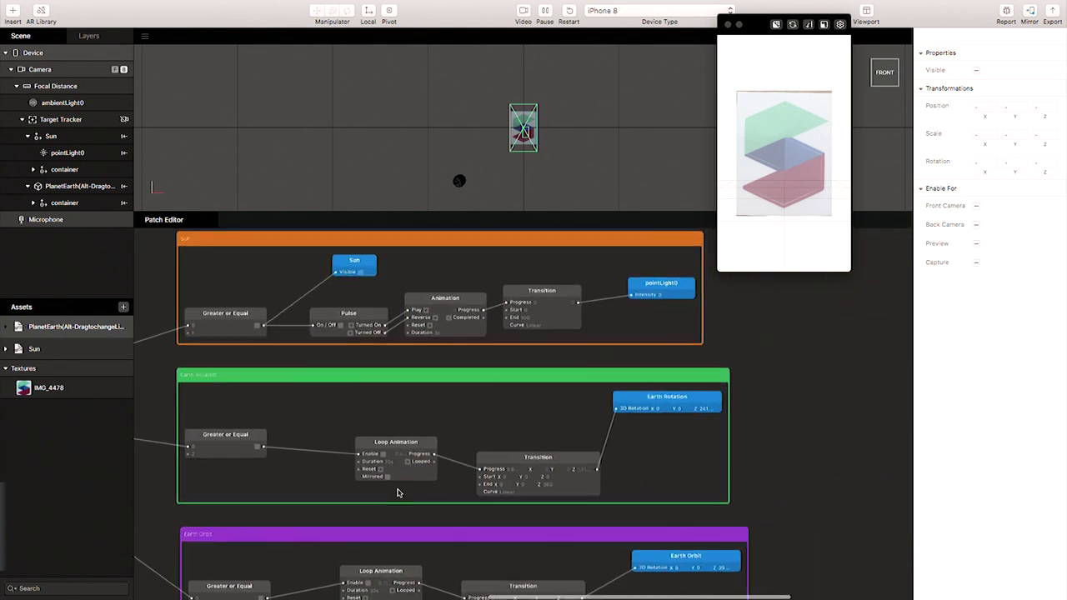
{"action": "left_click", "coordinate": [840, 25]}
{"action": "left_click", "coordinate": [868, 183]}
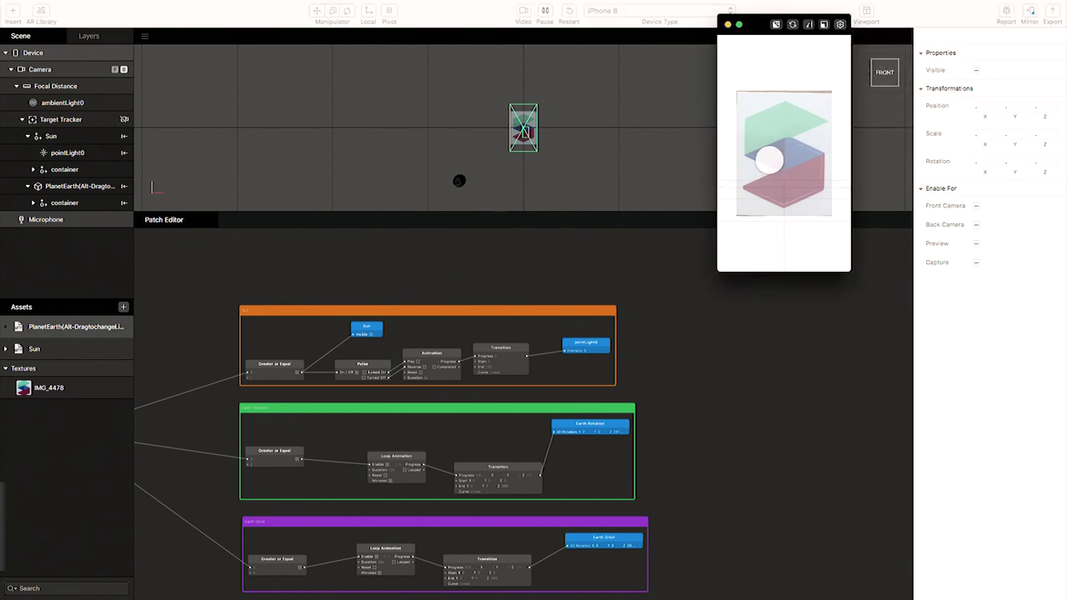
{"action": "left_click", "coordinate": [769, 159]}
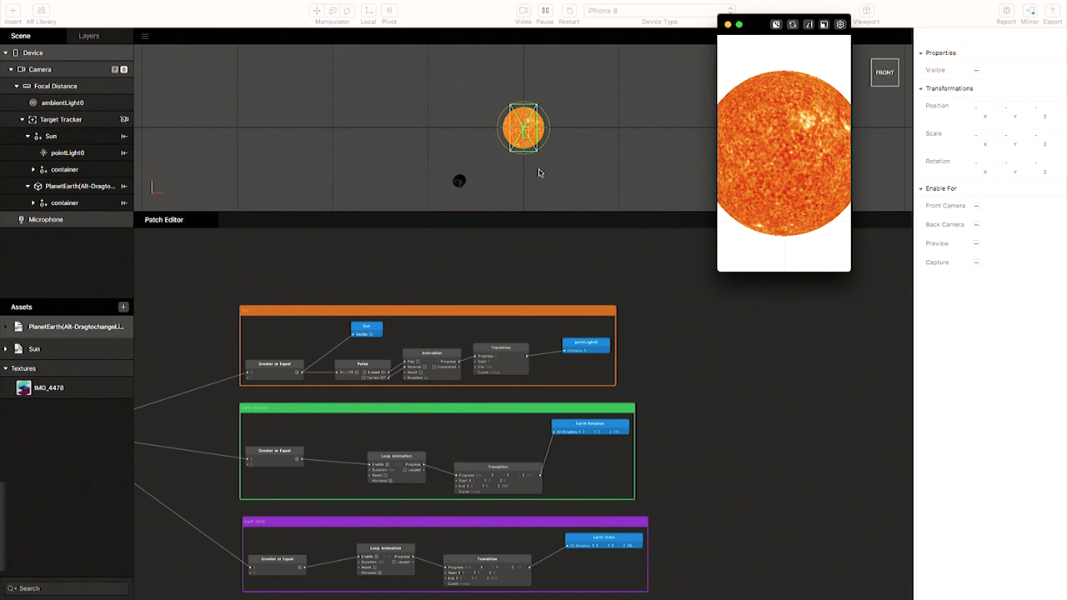
{"action": "left_click", "coordinate": [805, 173]}
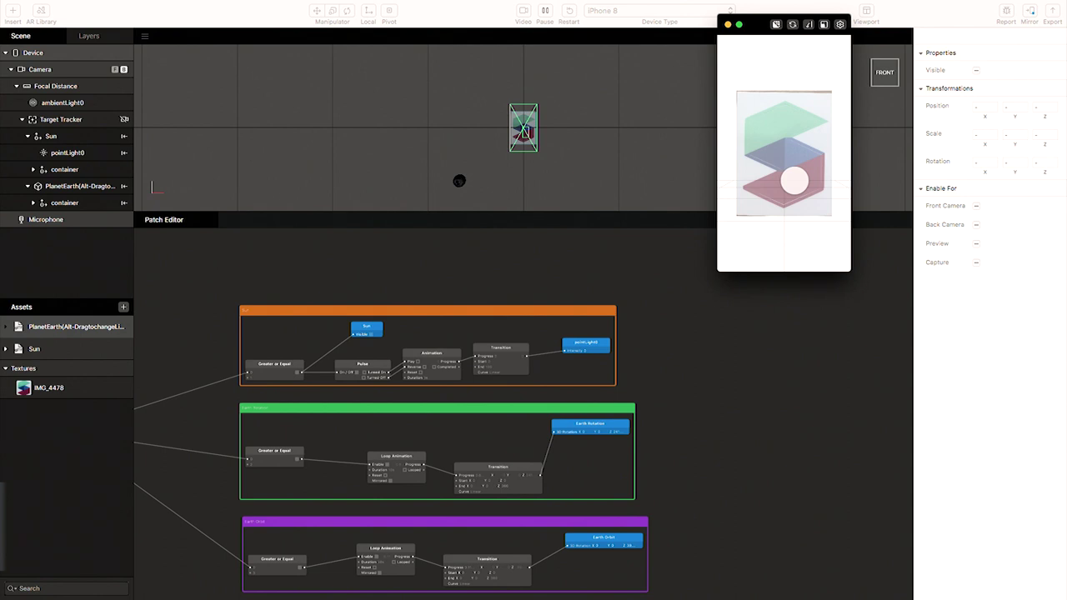
Change the Counter patch's Maximum Count so the third tap can trigger the Earth's orbit
{"action": "scroll", "coordinate": [425, 364], "scroll_direction": "left", "scroll_amount": 5}
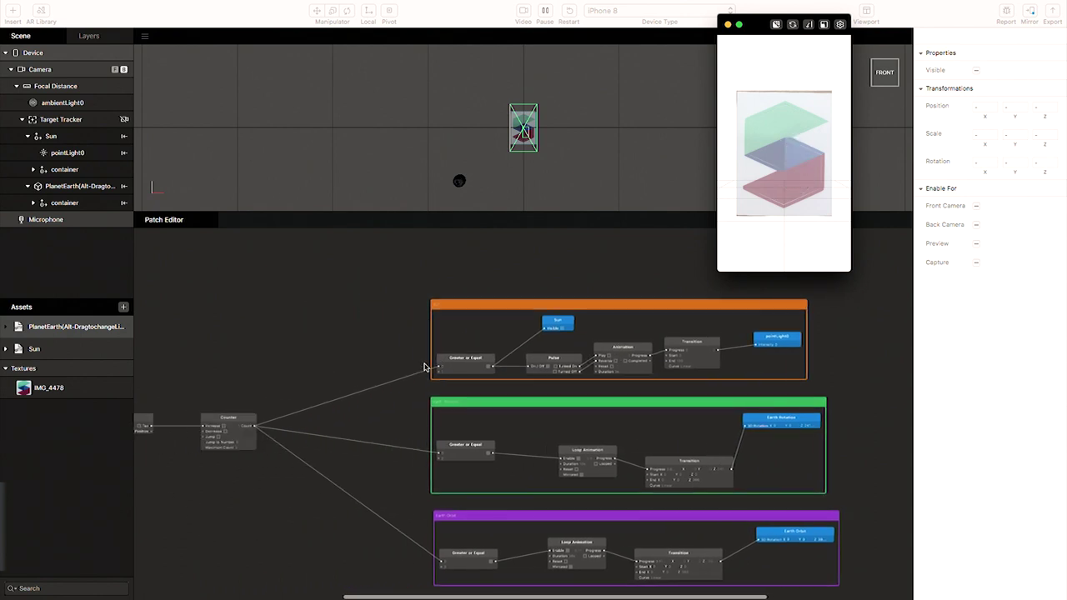
{"action": "scroll", "coordinate": [272, 460], "scroll_direction": "left", "scroll_amount": 2}
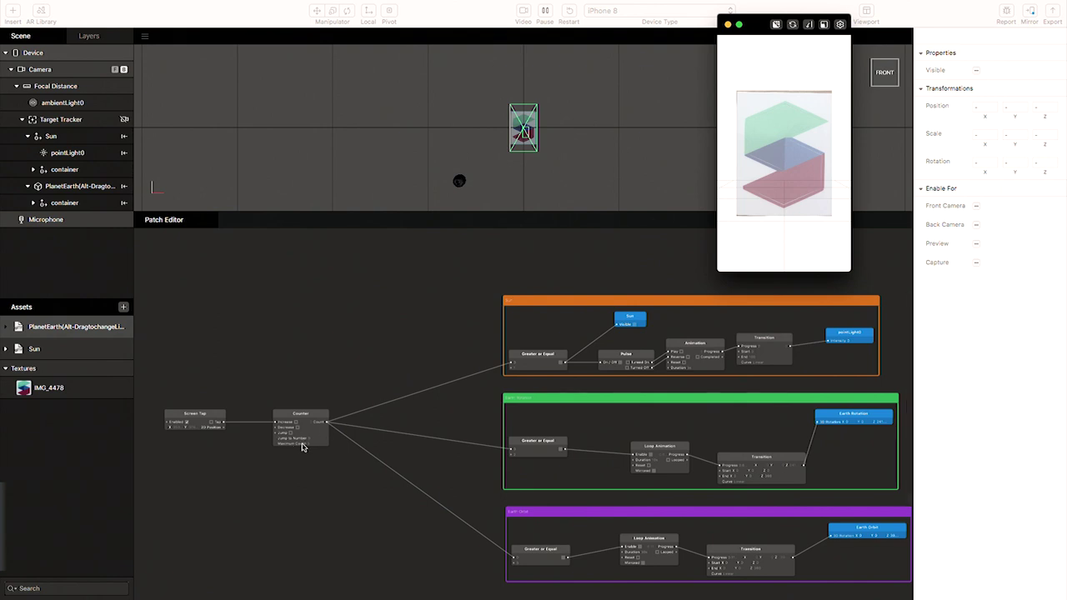
{"action": "left_click", "coordinate": [312, 447]}
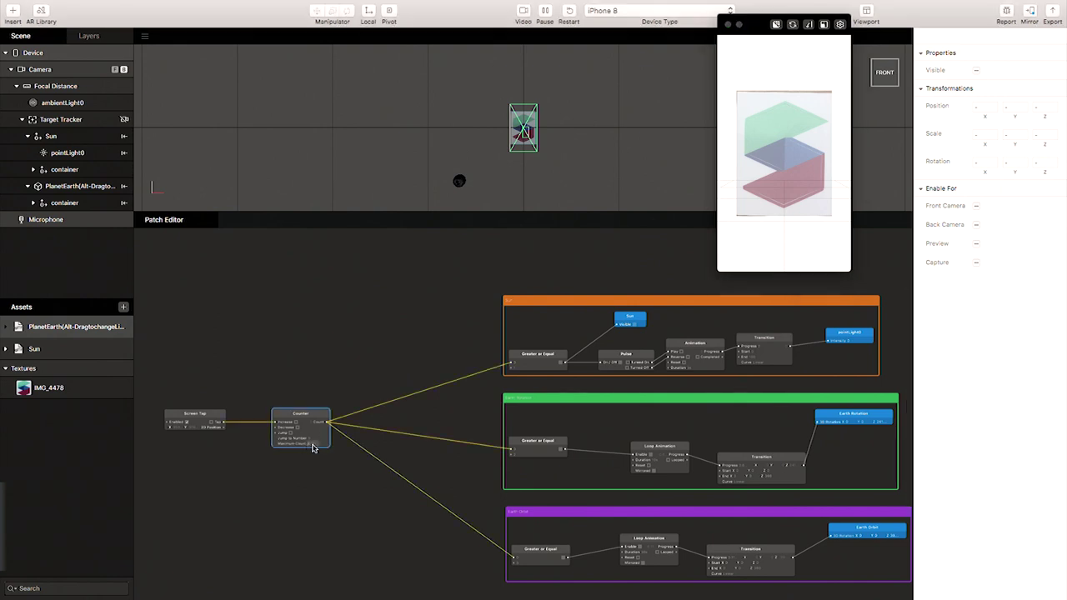
{"action": "left_click", "coordinate": [316, 445]}
{"action": "left_click", "coordinate": [349, 373]}
Restart the effect and test the full tap sequence again with simulated touches in the preview
{"action": "left_click", "coordinate": [840, 24]}
{"action": "left_click", "coordinate": [569, 16]}
{"action": "left_click", "coordinate": [571, 12]}
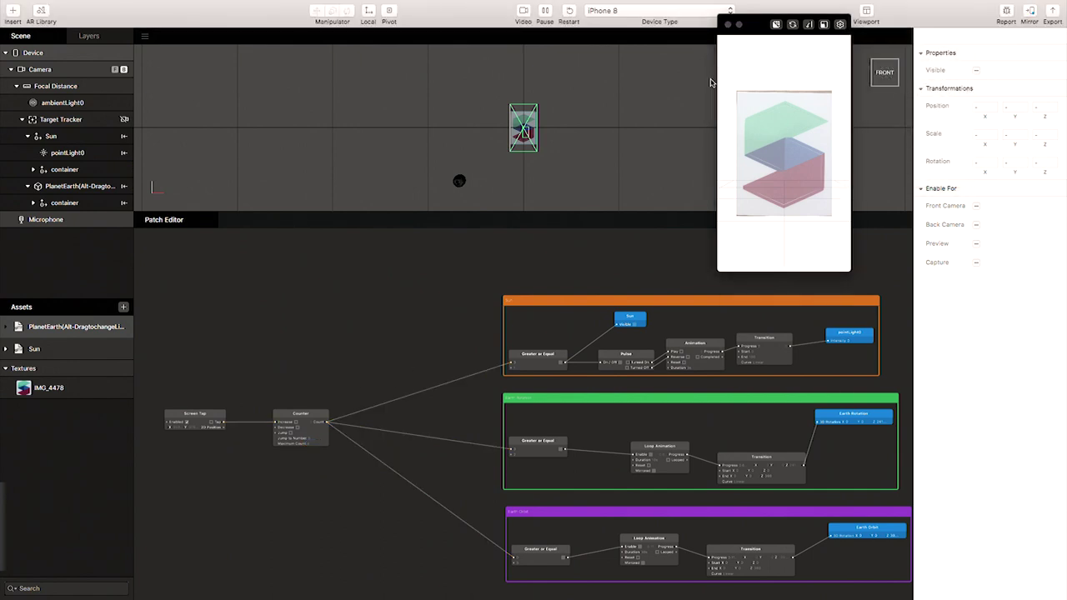
{"action": "left_click", "coordinate": [570, 17]}
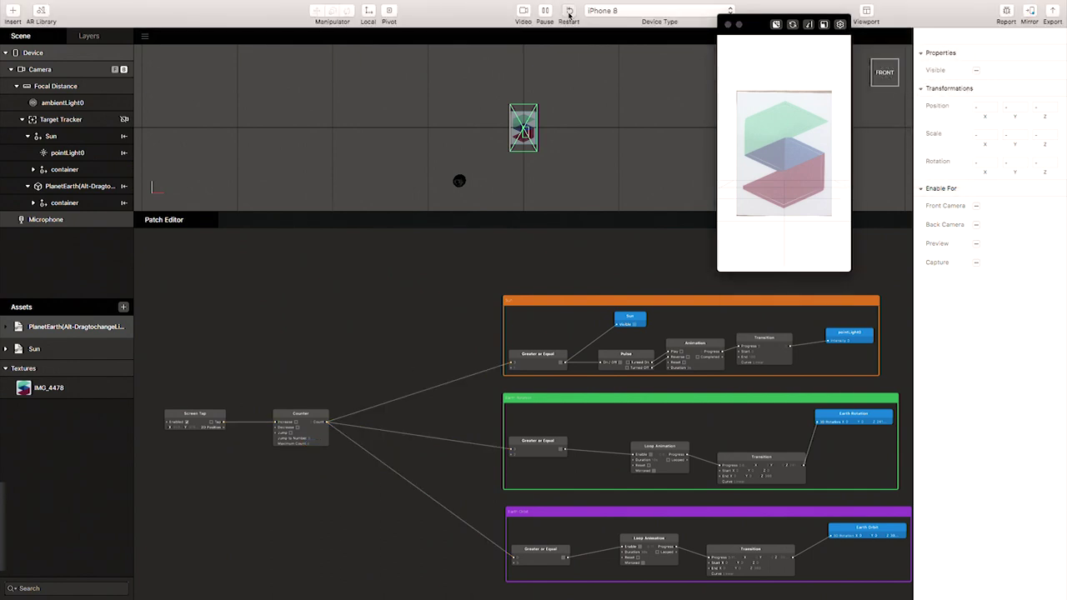
{"action": "left_click", "coordinate": [839, 24]}
{"action": "left_click", "coordinate": [840, 25]}
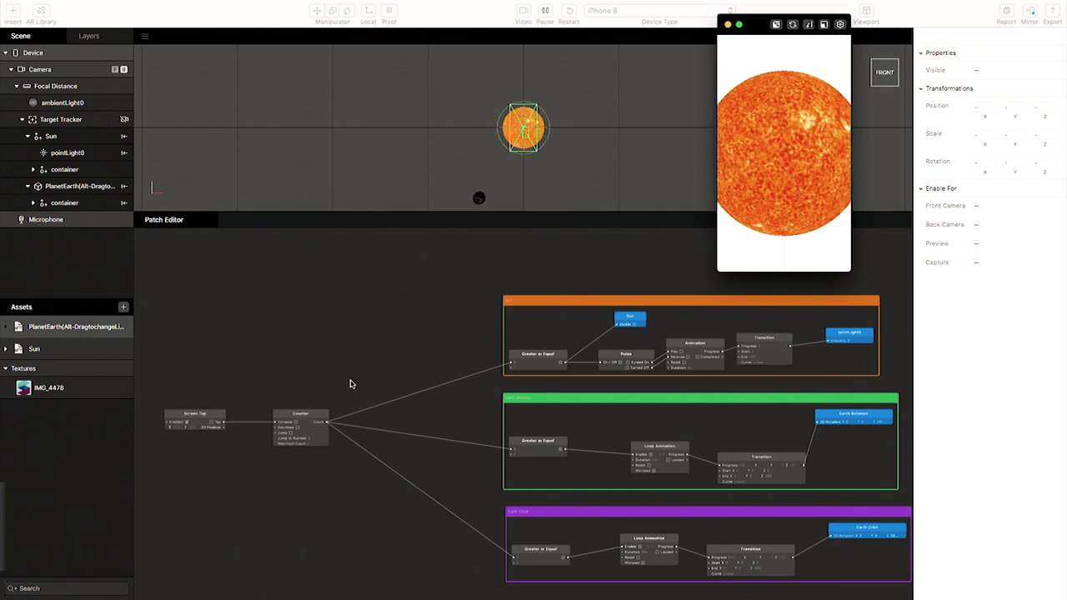
{"action": "scroll", "coordinate": [348, 380], "scroll_direction": "right", "scroll_amount": 5}
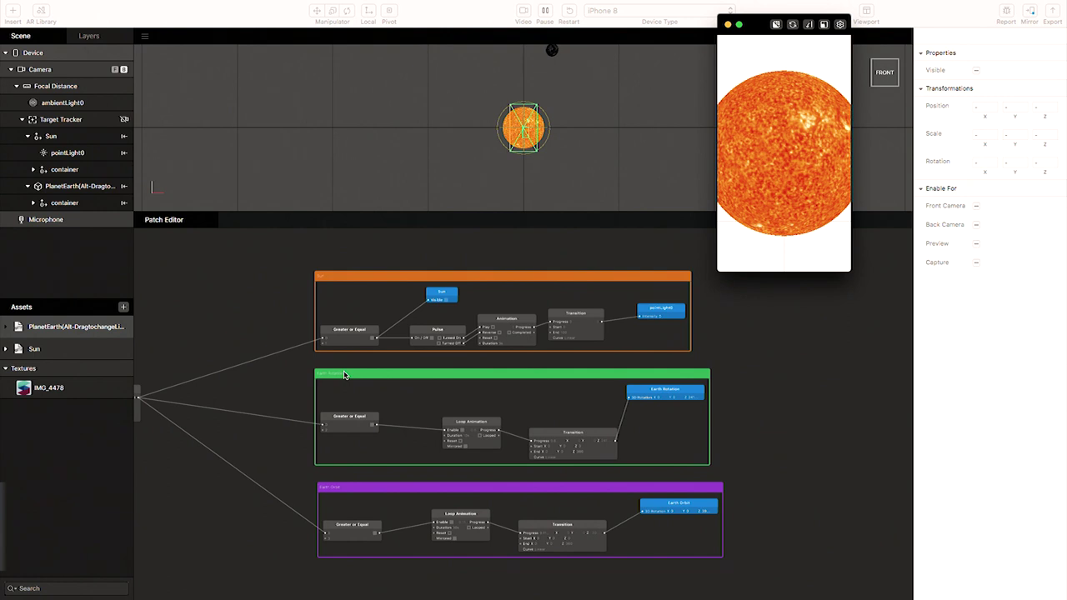
{"action": "scroll", "coordinate": [325, 421], "scroll_direction": "down", "scroll_amount": 3}
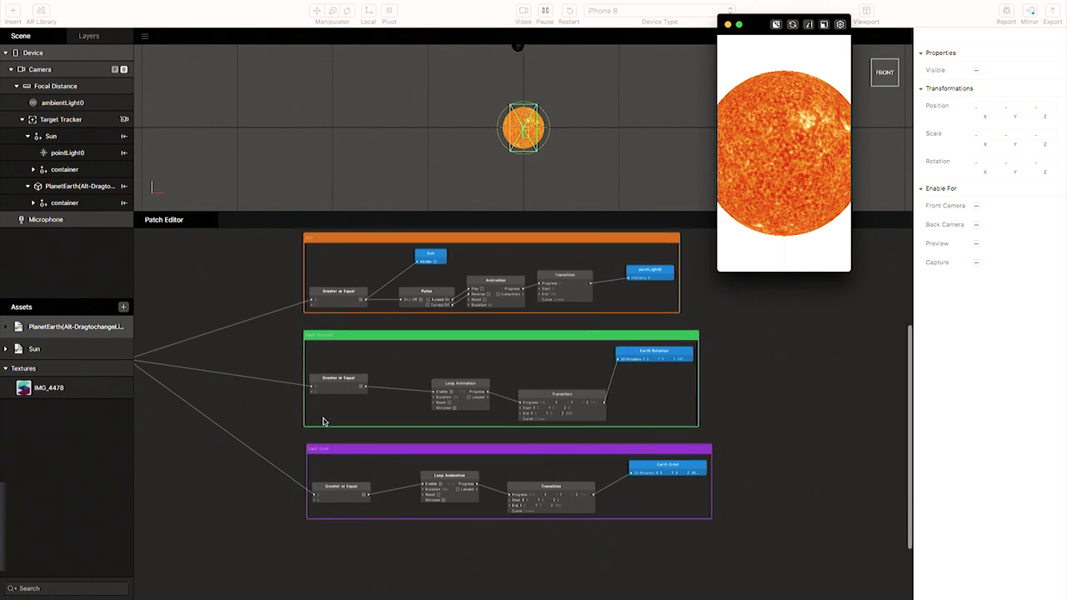
{"action": "scroll", "coordinate": [325, 422], "scroll_direction": "up", "scroll_amount": 1}
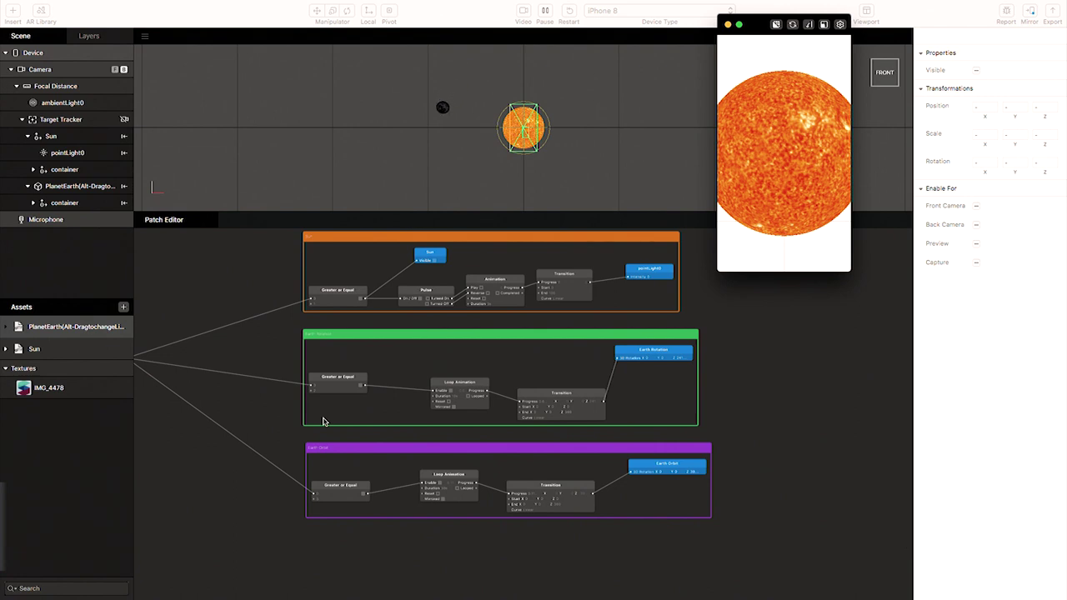
{"action": "left_click", "coordinate": [43, 287]}
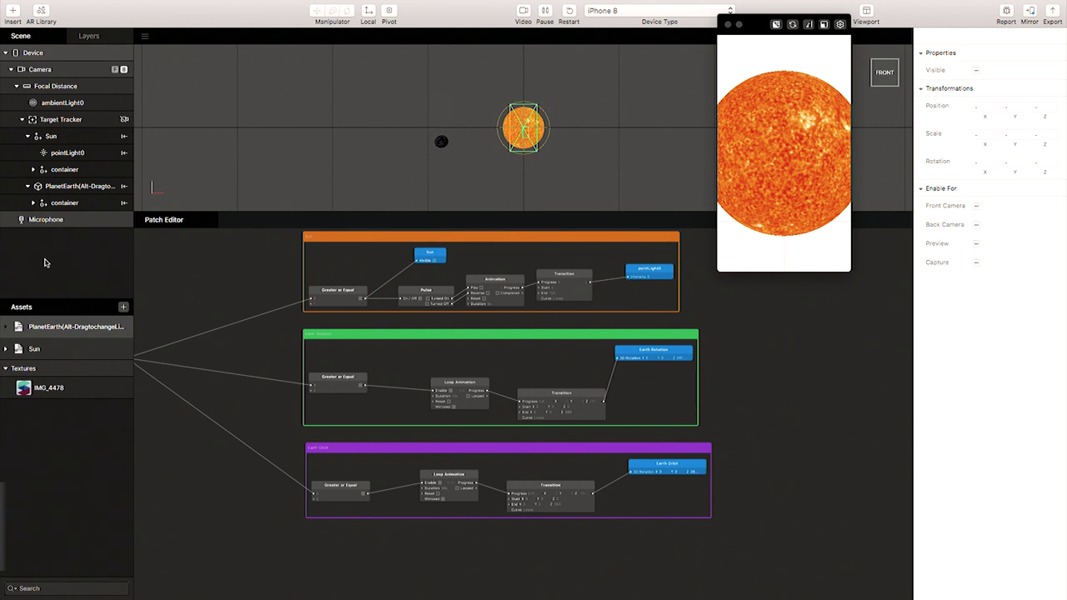
Insert a Particle System inside the PlanetEarth model's container object and select the new emitter
{"action": "left_click", "coordinate": [61, 204]}
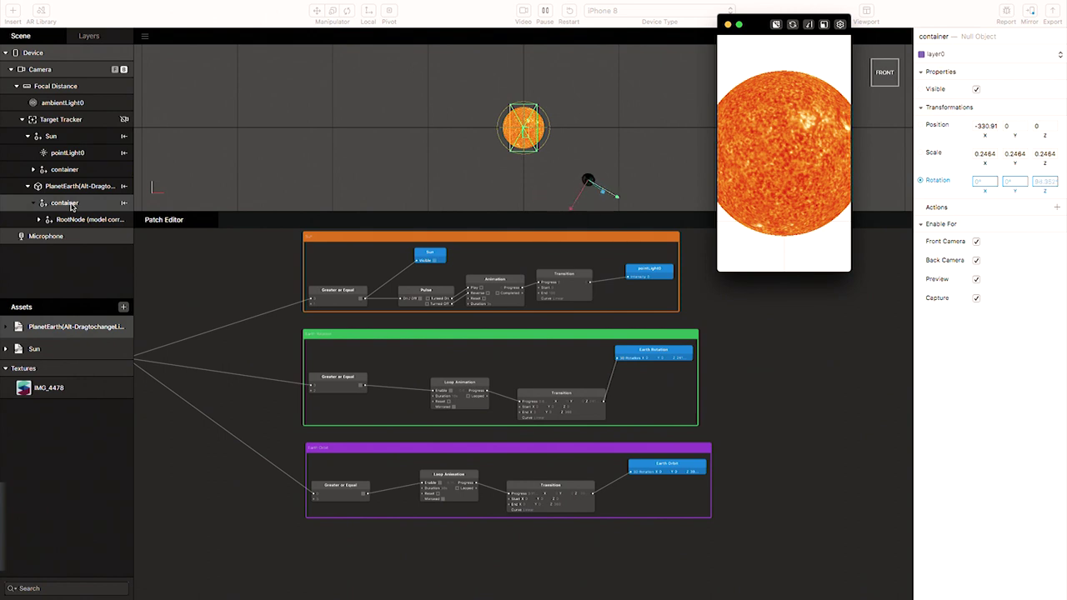
{"action": "right_click", "coordinate": [72, 206]}
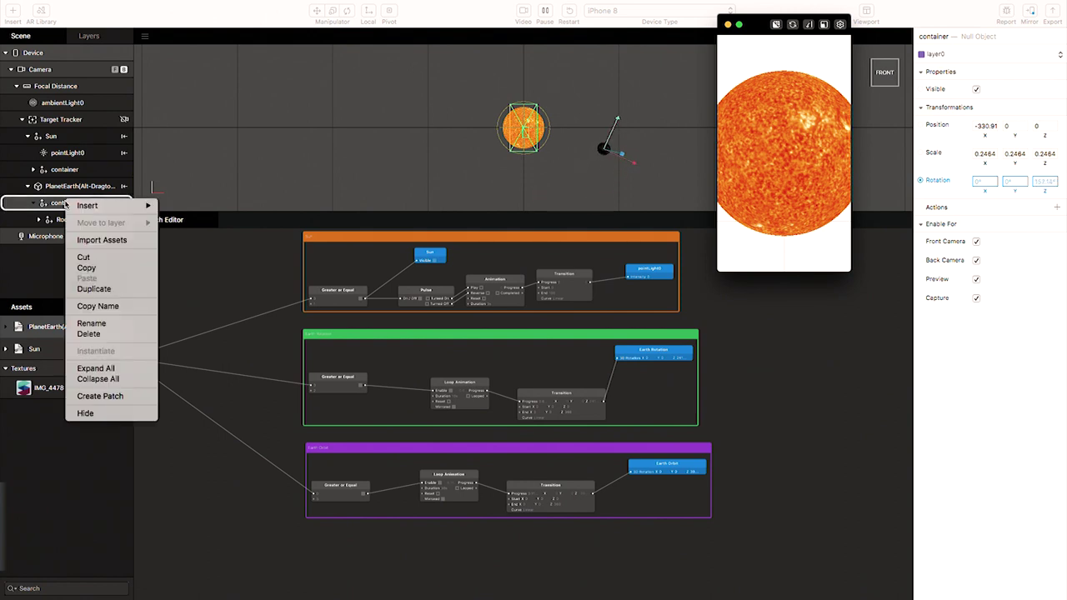
{"action": "mouse_move", "coordinate": [102, 206]}
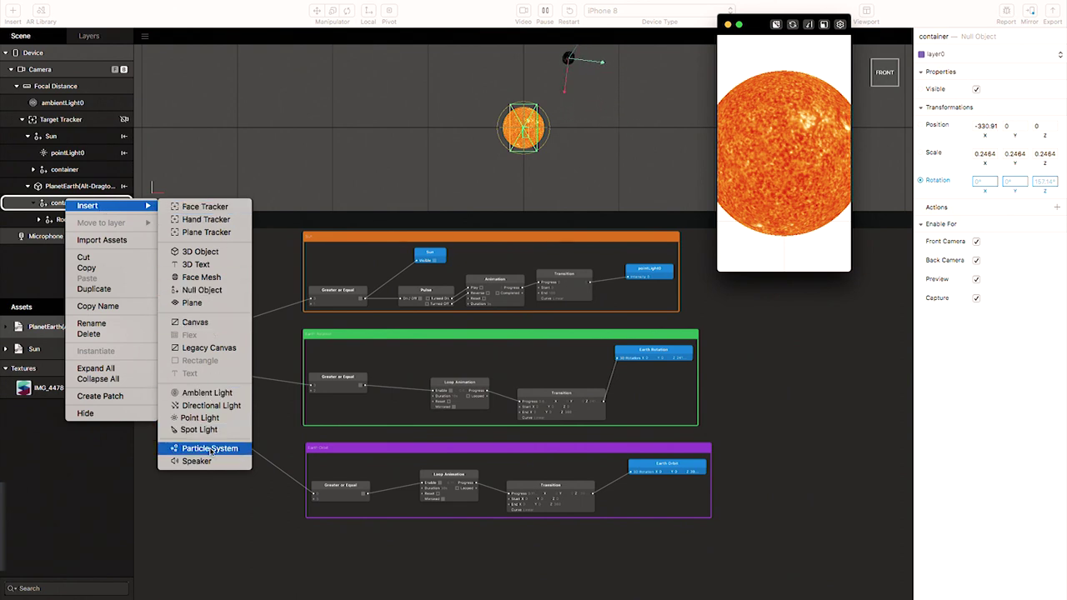
{"action": "left_click", "coordinate": [210, 449]}
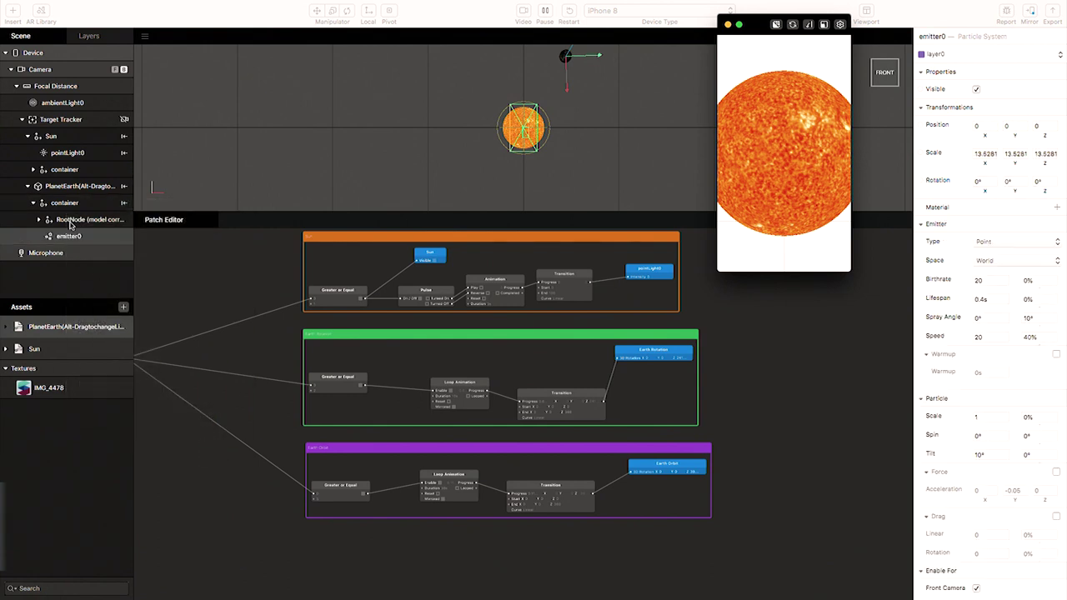
{"action": "left_click", "coordinate": [70, 237]}
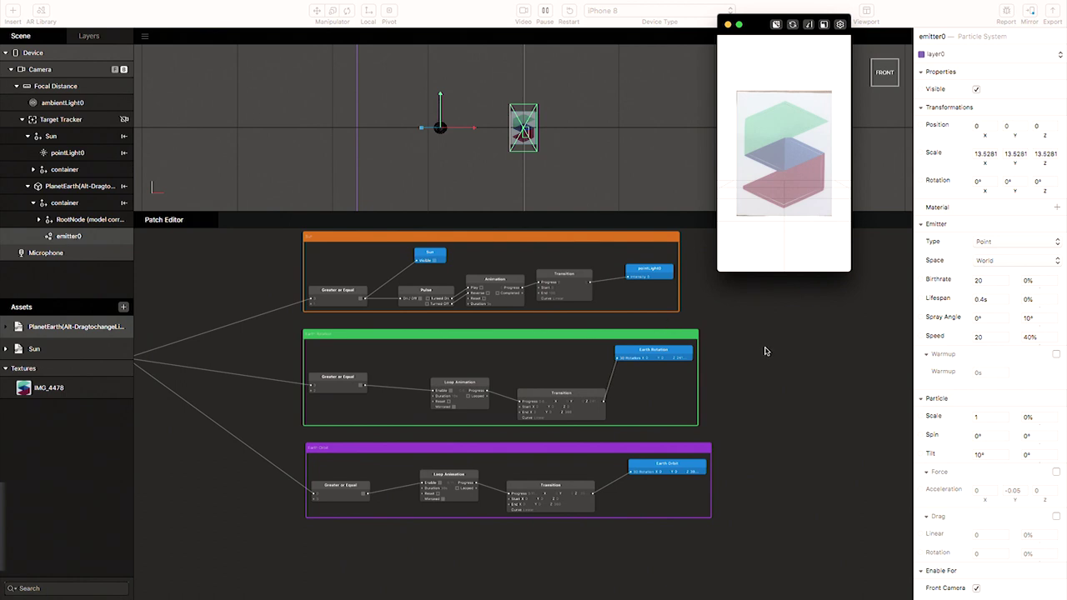
Create a new material for the Earth's particle emitter
{"action": "left_click", "coordinate": [95, 236]}
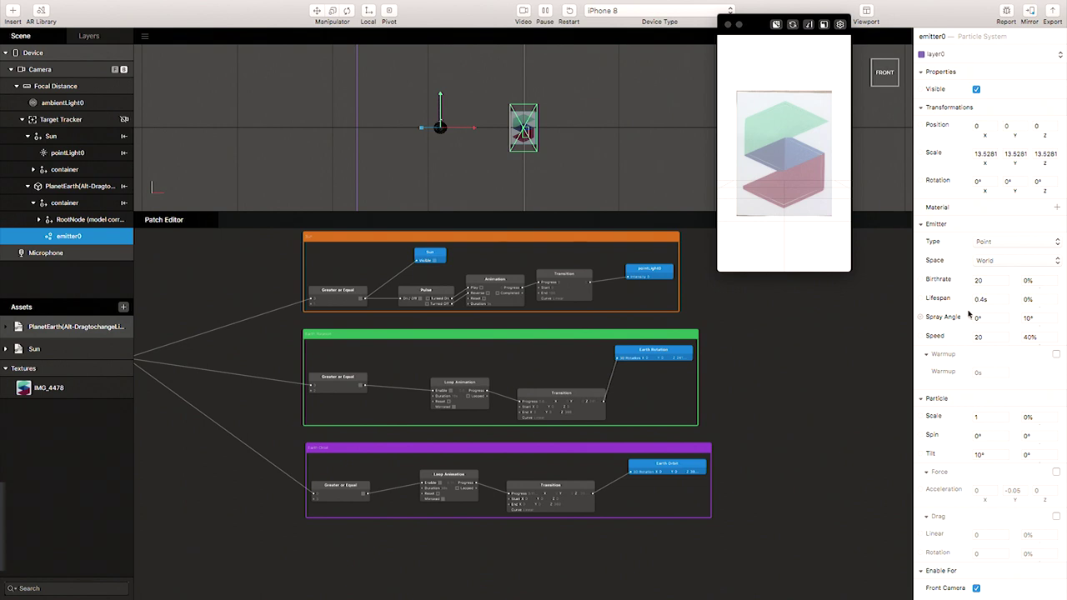
{"action": "left_click", "coordinate": [1056, 209]}
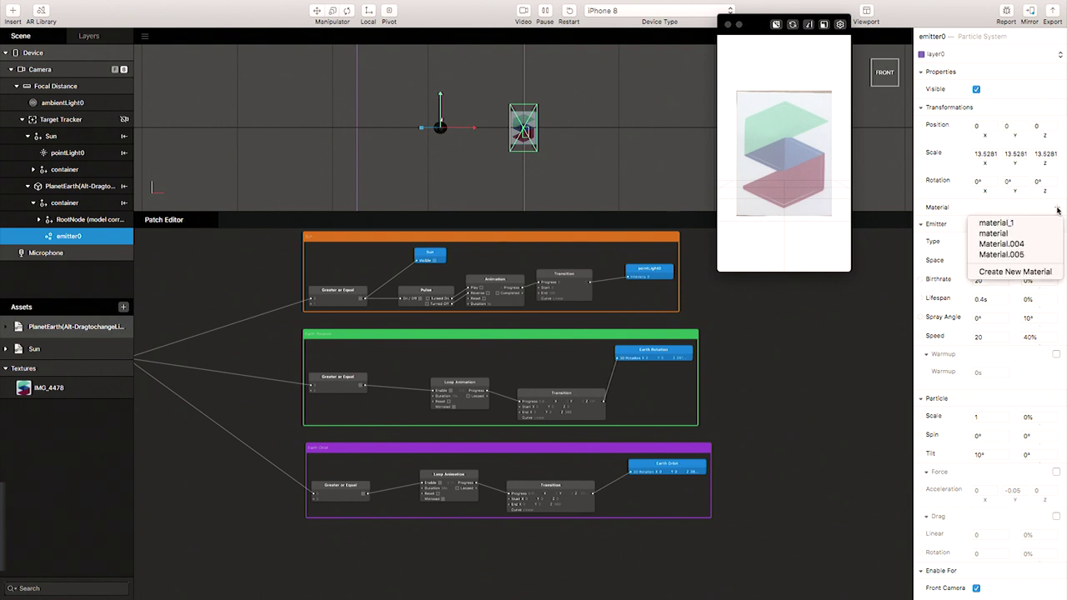
{"action": "left_click", "coordinate": [1024, 273]}
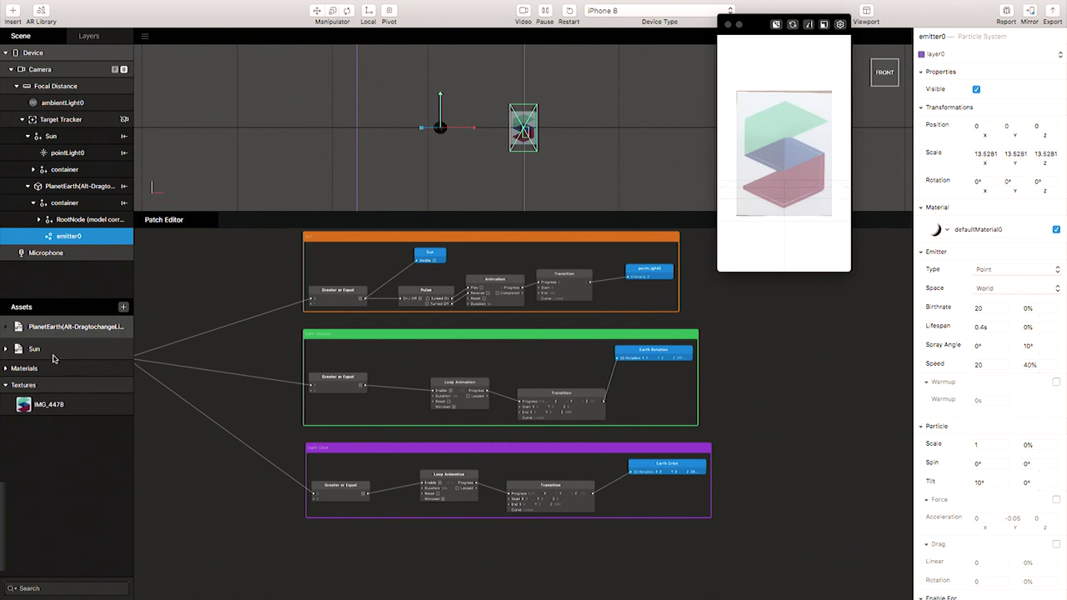
Set the emitter material's shader type to Flat and its diffuse color to yellow
{"action": "left_click", "coordinate": [6, 368]}
{"action": "left_click", "coordinate": [16, 391]}
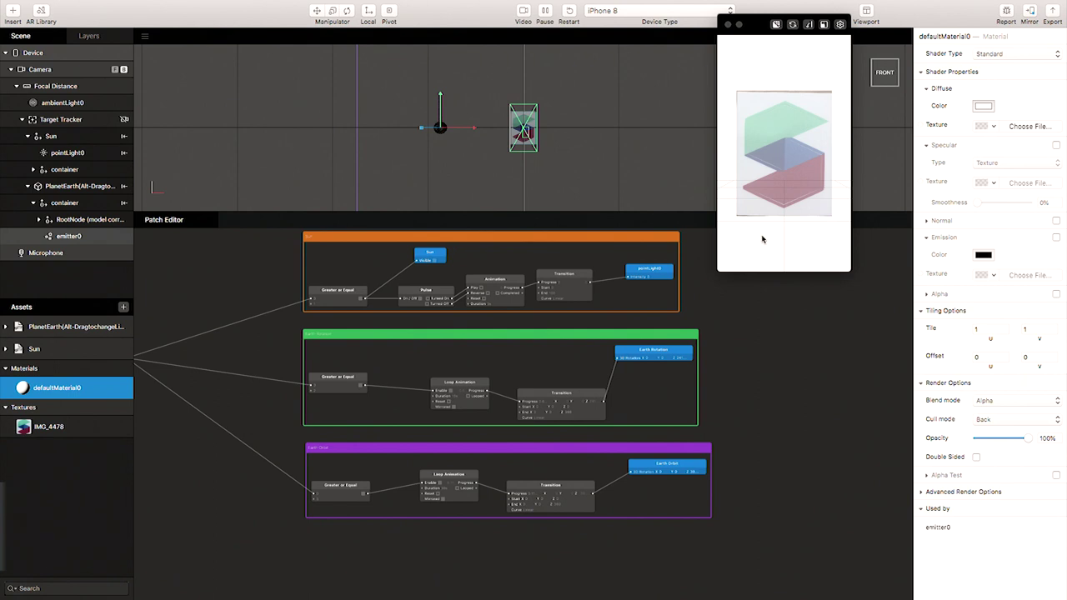
{"action": "left_click", "coordinate": [1026, 55]}
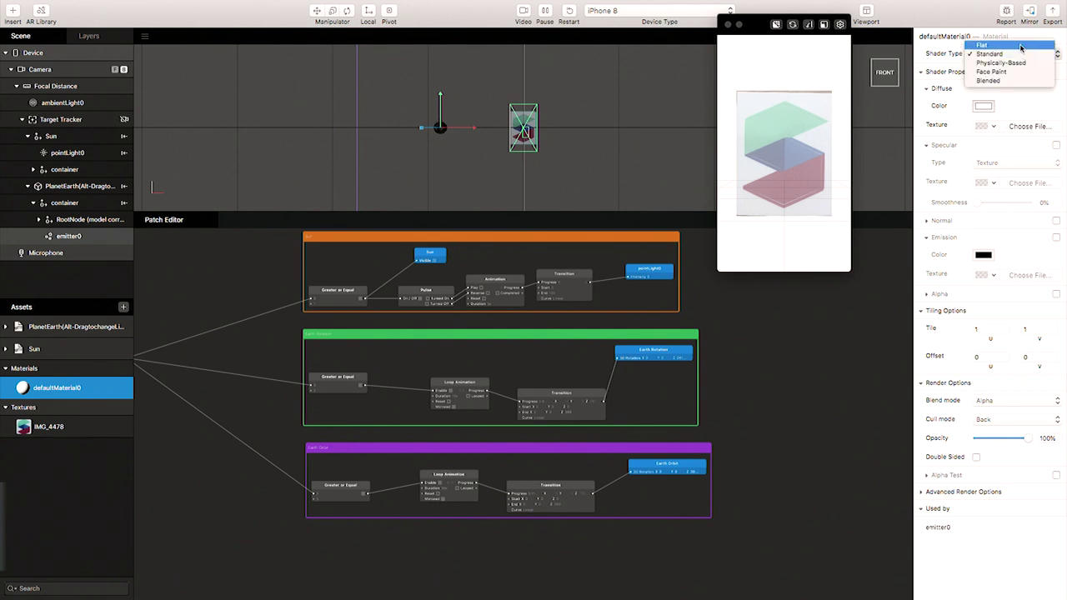
{"action": "left_click", "coordinate": [1021, 46]}
{"action": "left_click", "coordinate": [984, 106]}
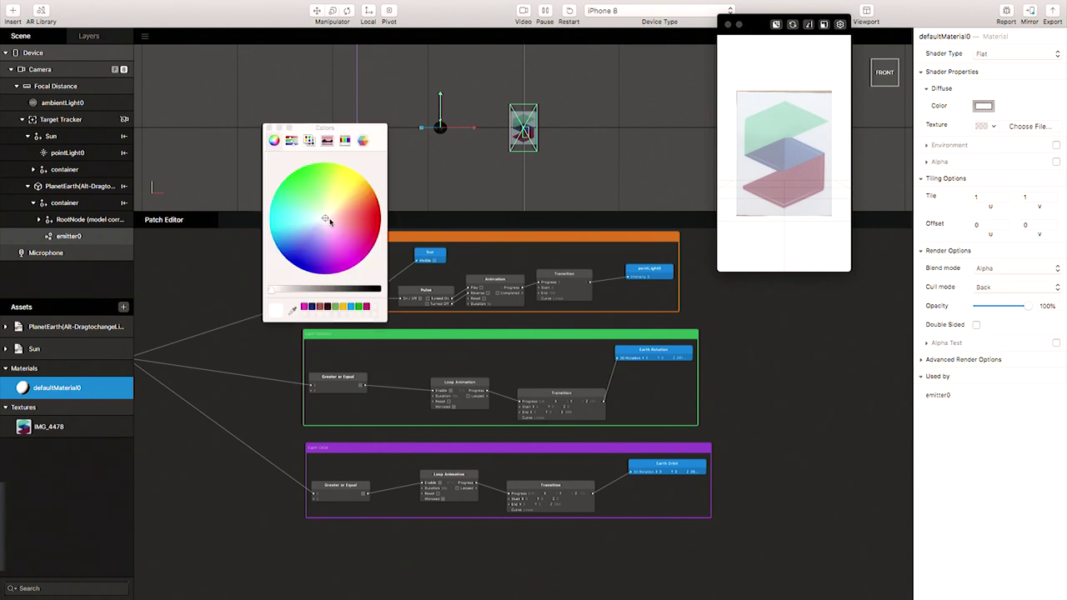
{"action": "left_click_drag", "start_coordinate": [334, 209], "coordinate": [353, 186]}
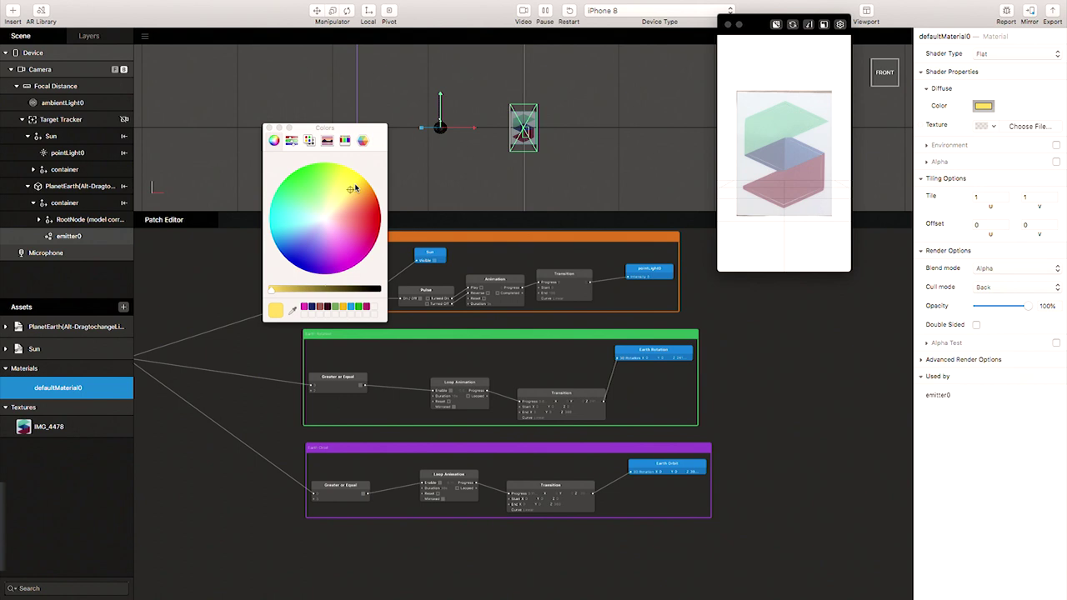
{"action": "left_click", "coordinate": [268, 127]}
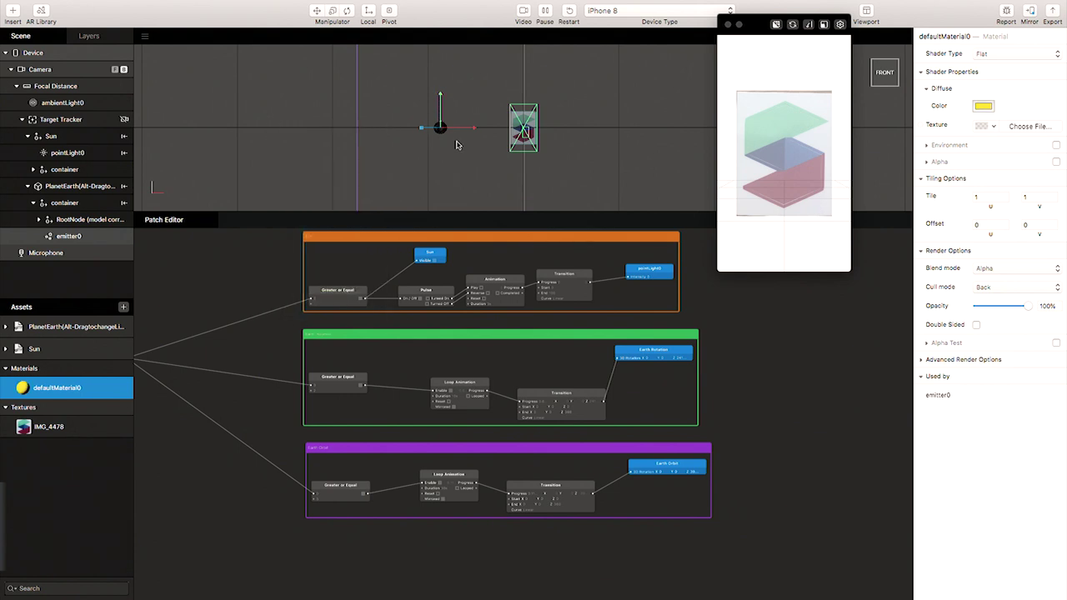
Check the Earth's orbit area in the scene, pausing and restarting the effect preview
{"action": "scroll", "coordinate": [444, 129], "scroll_direction": "up", "scroll_amount": 5}
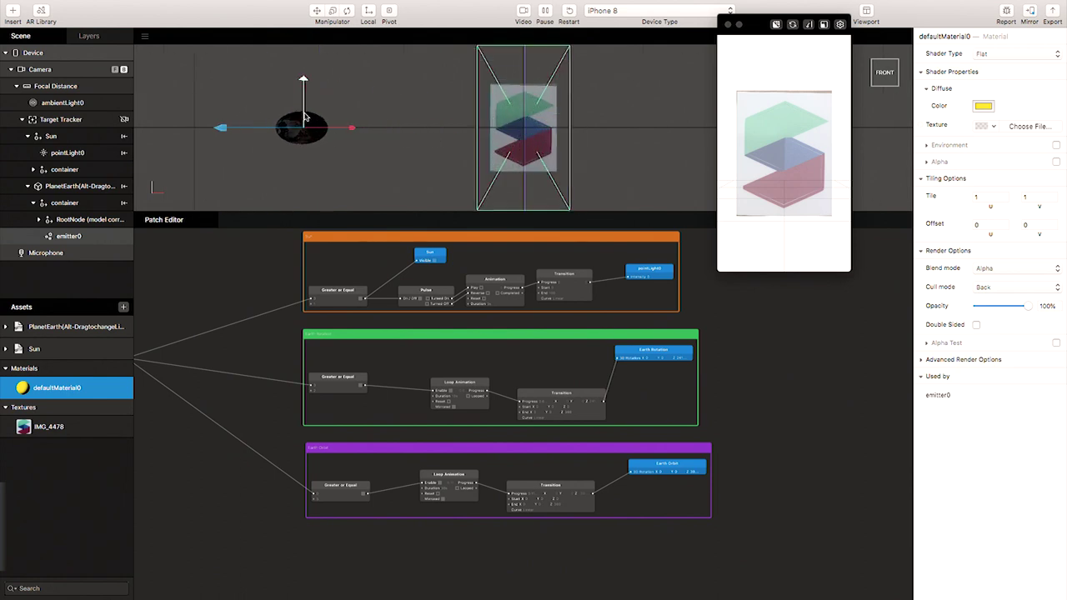
{"action": "scroll", "coordinate": [364, 147], "scroll_direction": "down", "scroll_amount": 5}
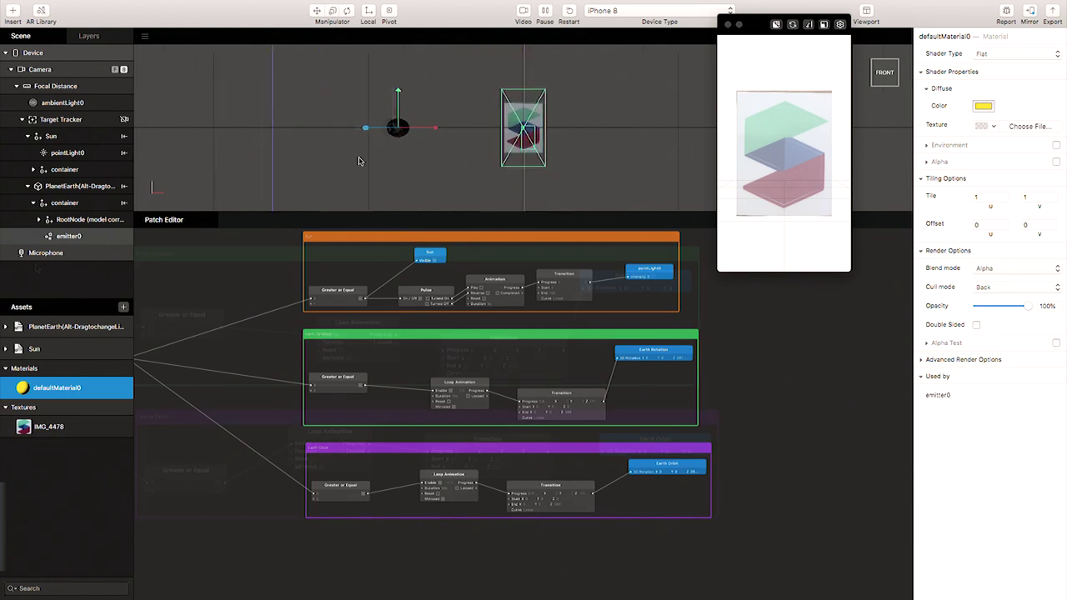
{"action": "scroll", "coordinate": [251, 250], "scroll_direction": "up", "scroll_amount": 3}
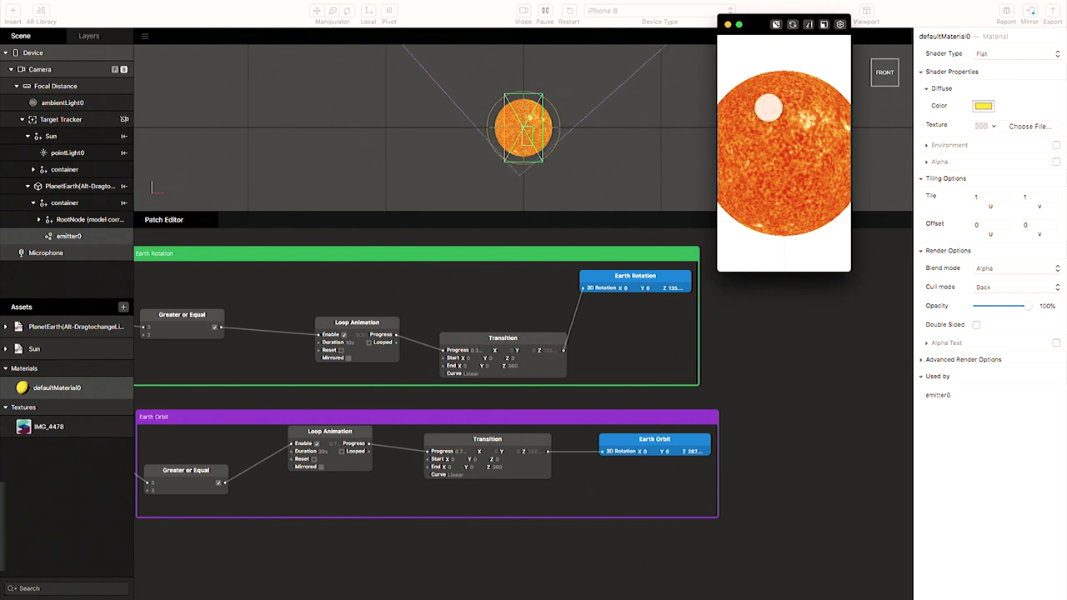
{"action": "left_click", "coordinate": [546, 12]}
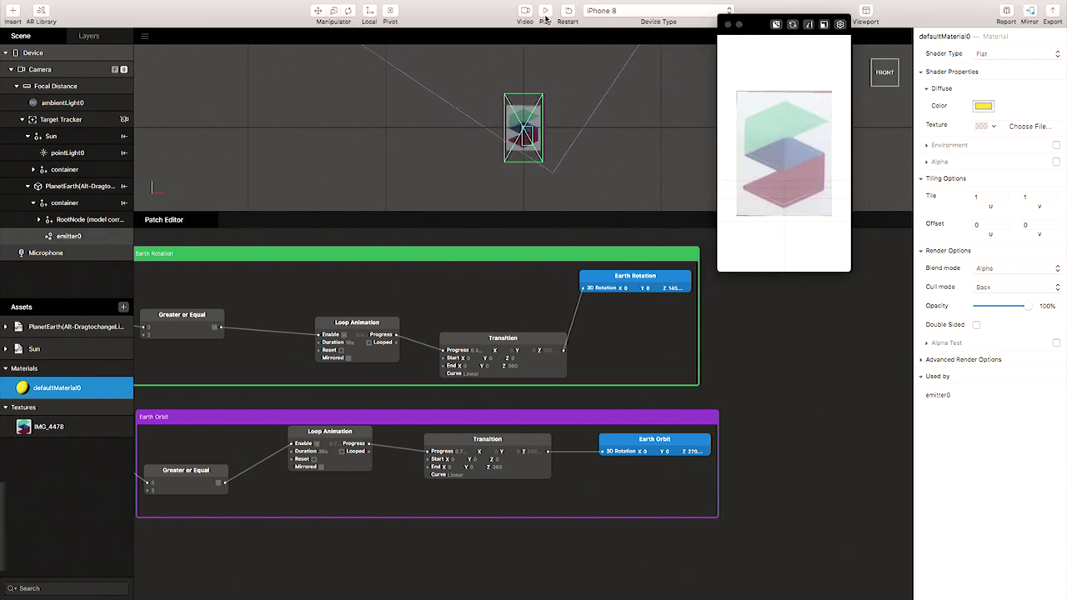
{"action": "left_click", "coordinate": [569, 11]}
Set the Earth emitter's Lifespan to 35 s, Speed to 0 and Birthrate to 100
{"action": "left_click", "coordinate": [67, 237]}
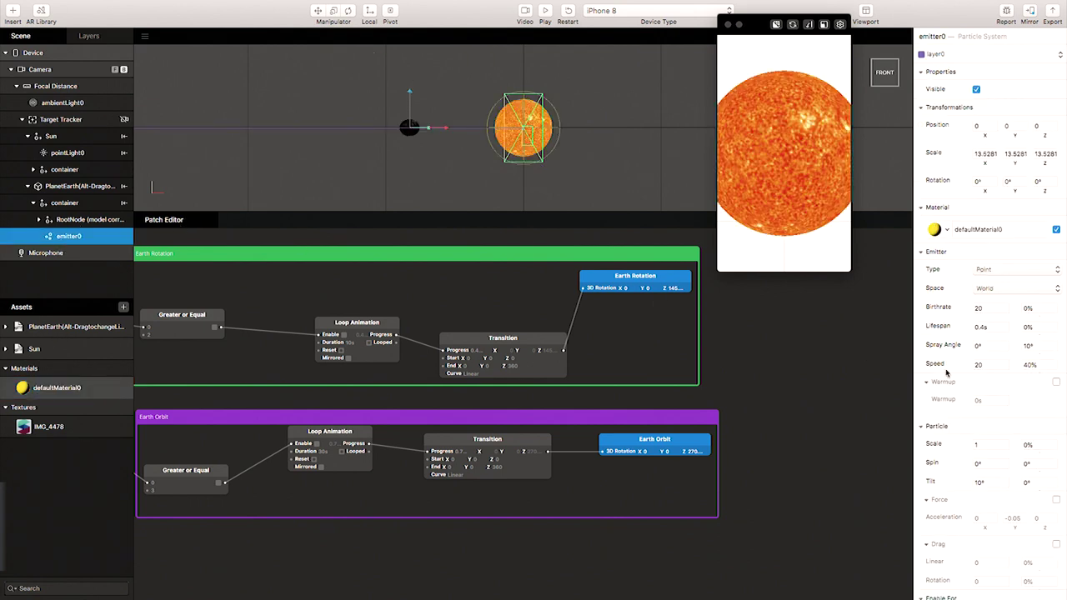
{"action": "left_click", "coordinate": [989, 328]}
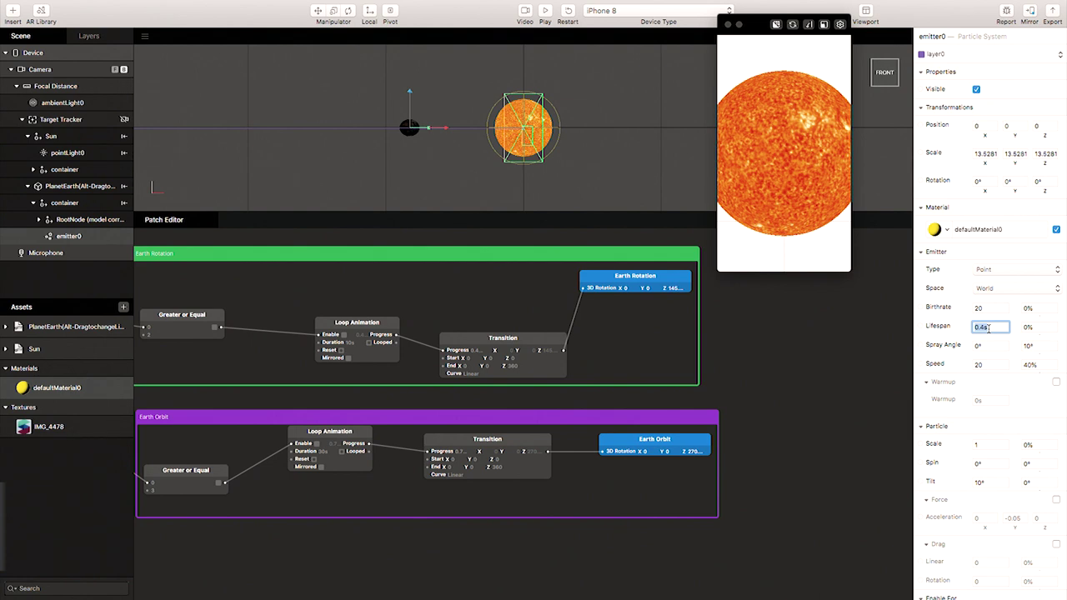
{"action": "type", "text": "35"}
{"action": "left_click", "coordinate": [988, 365]}
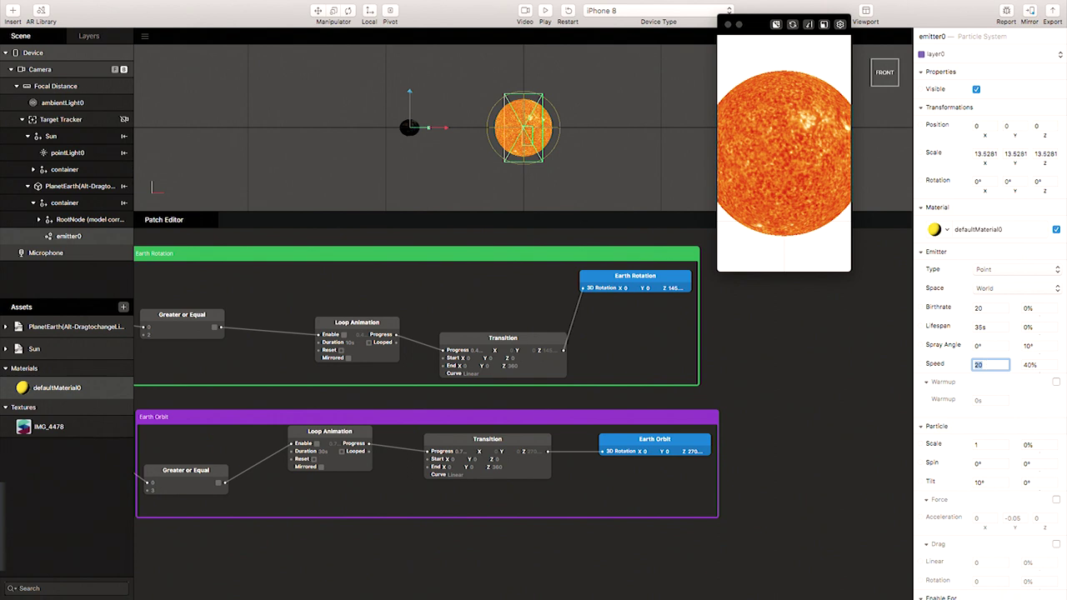
{"action": "left_click", "coordinate": [989, 349]}
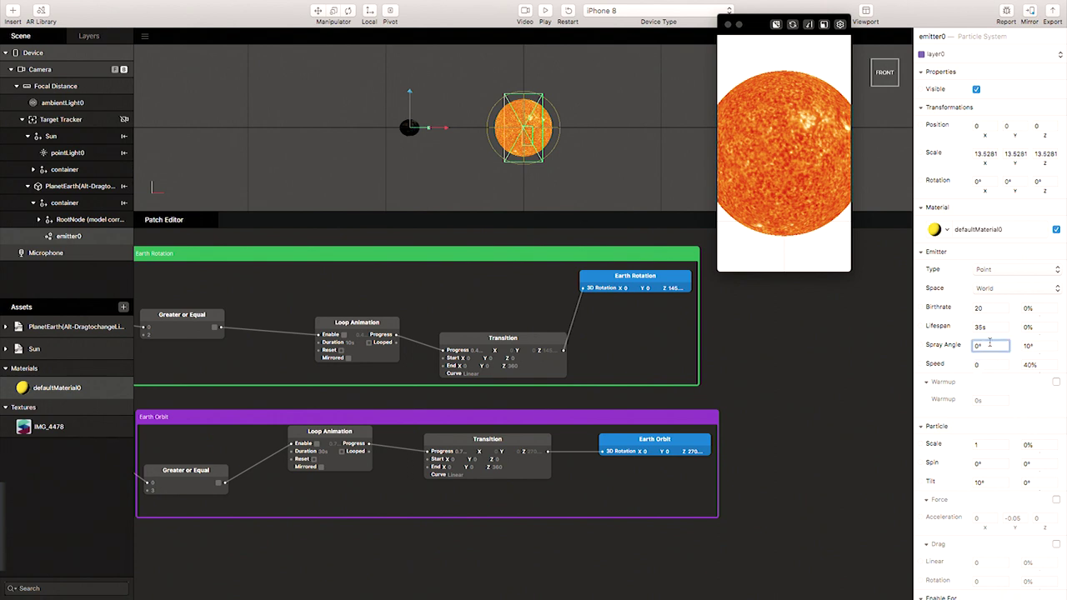
{"action": "left_click", "coordinate": [988, 308]}
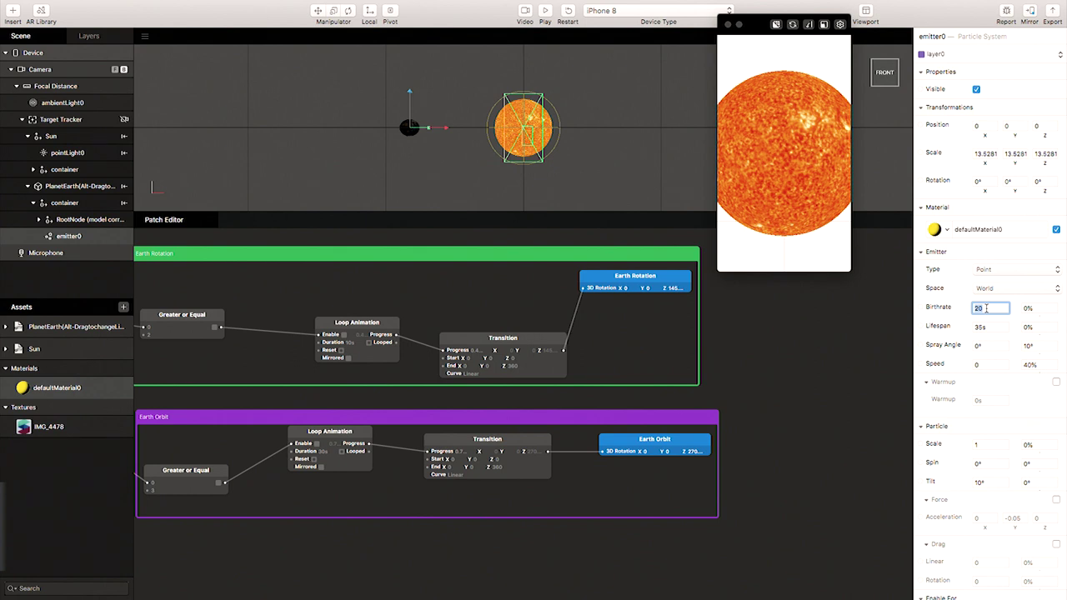
{"action": "key", "text": "Return"}
Restart and play the effect, testing the particle trail with simulated touches in the preview
{"action": "left_click", "coordinate": [841, 25]}
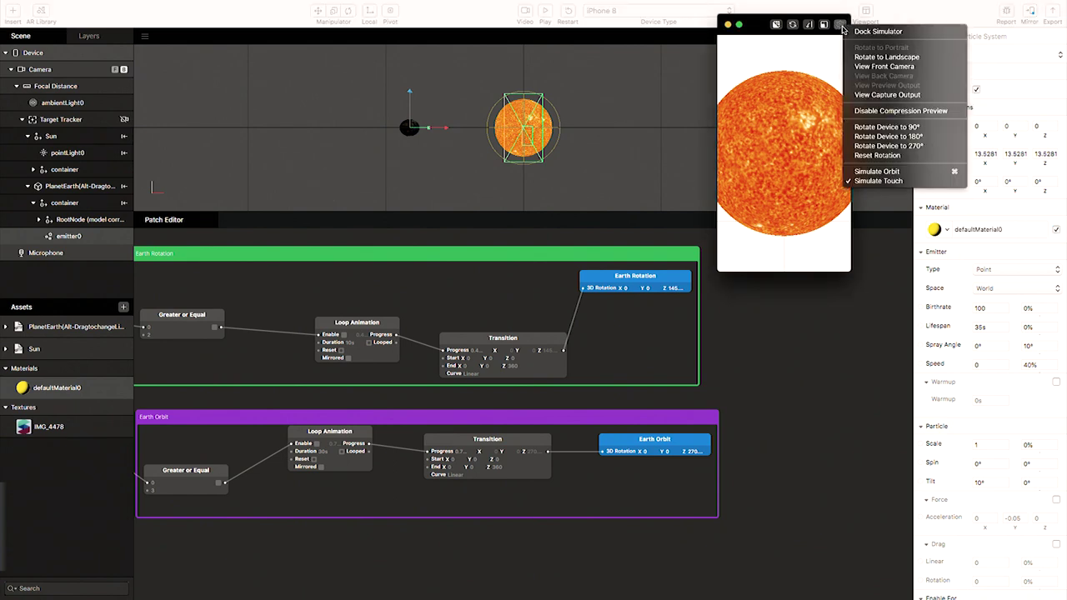
{"action": "left_click", "coordinate": [771, 188]}
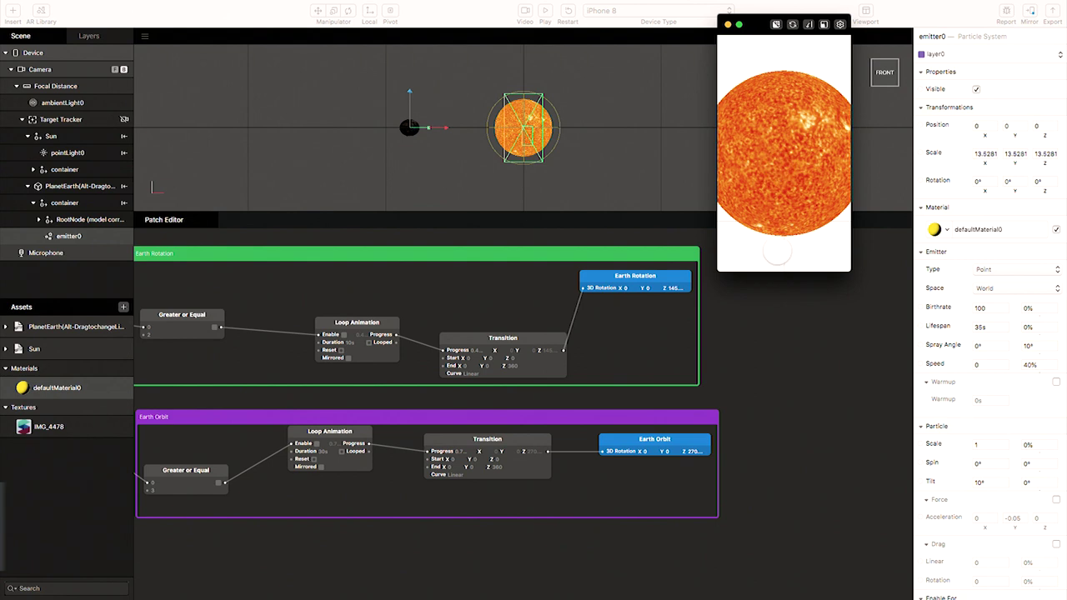
{"action": "left_click", "coordinate": [573, 19]}
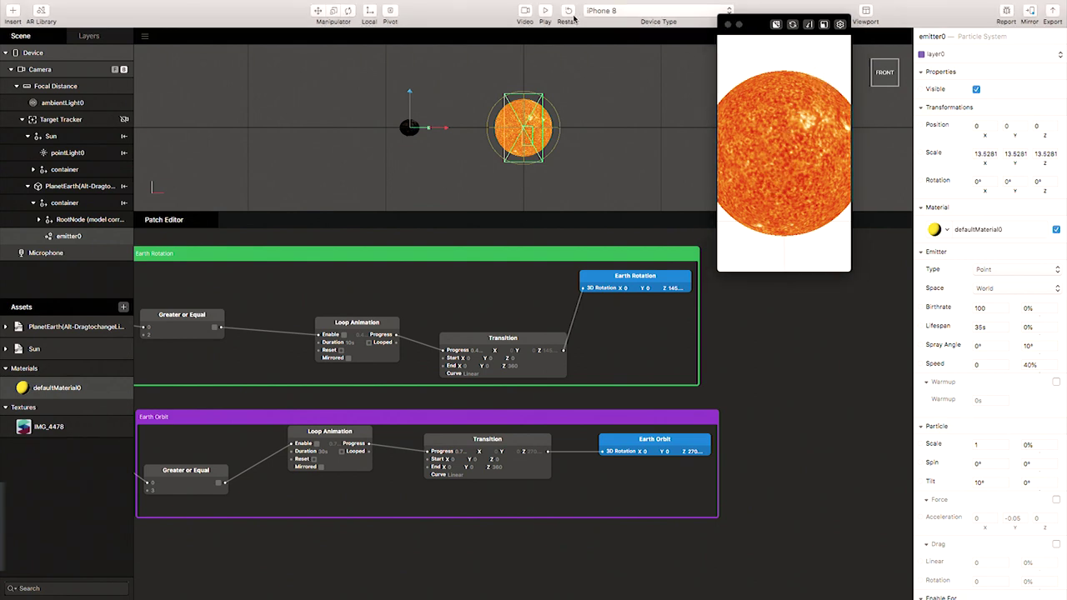
{"action": "left_click", "coordinate": [544, 12]}
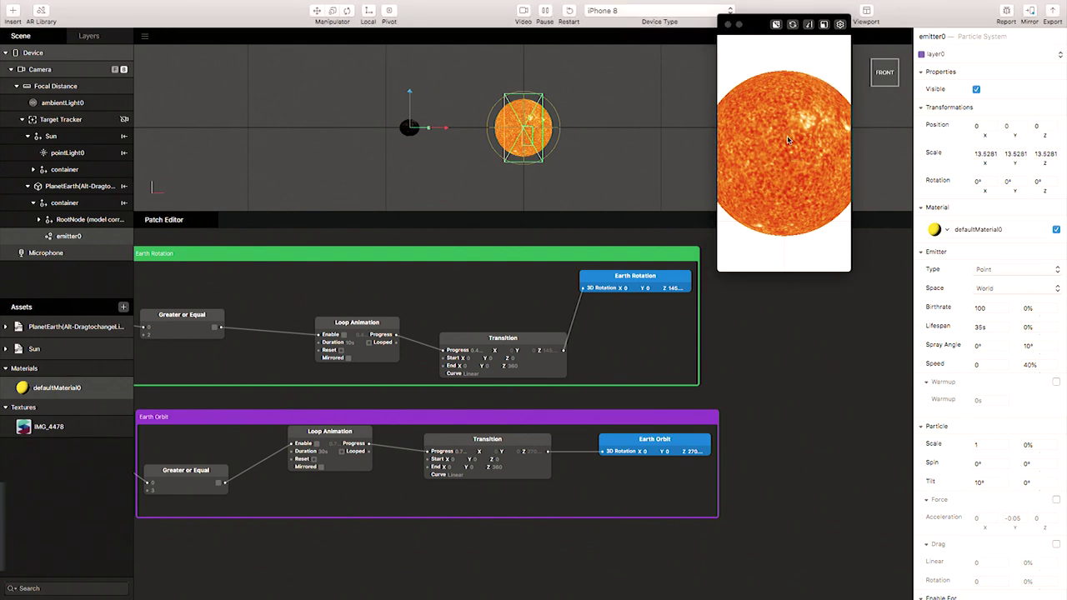
{"action": "left_click", "coordinate": [786, 156]}
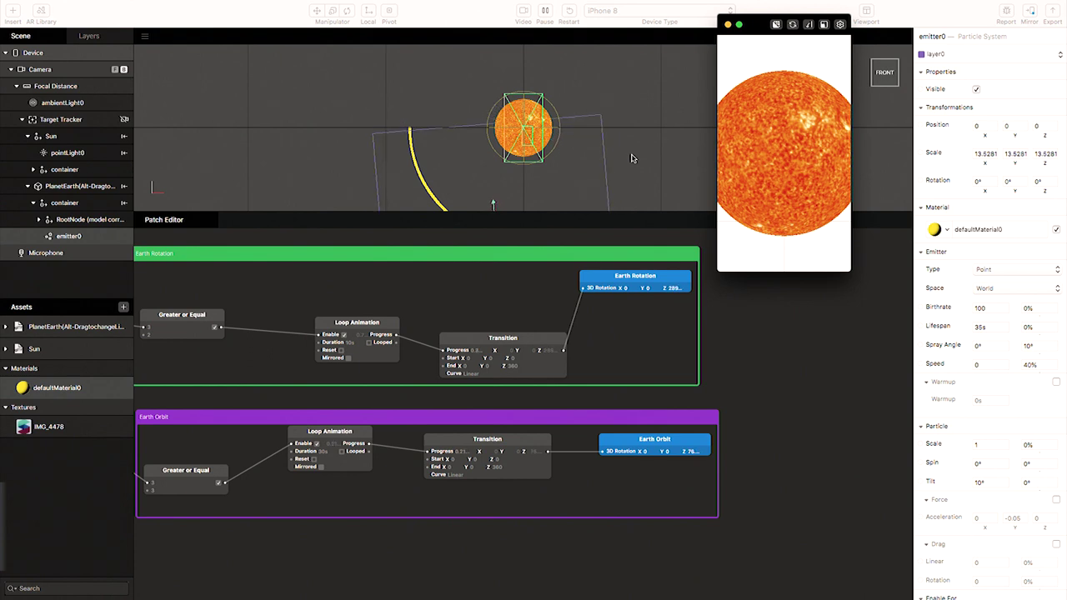
Enlarge the scene viewport to show the Earth's full orbit and bring the whole patch graph into view
{"action": "left_click", "coordinate": [574, 219]}
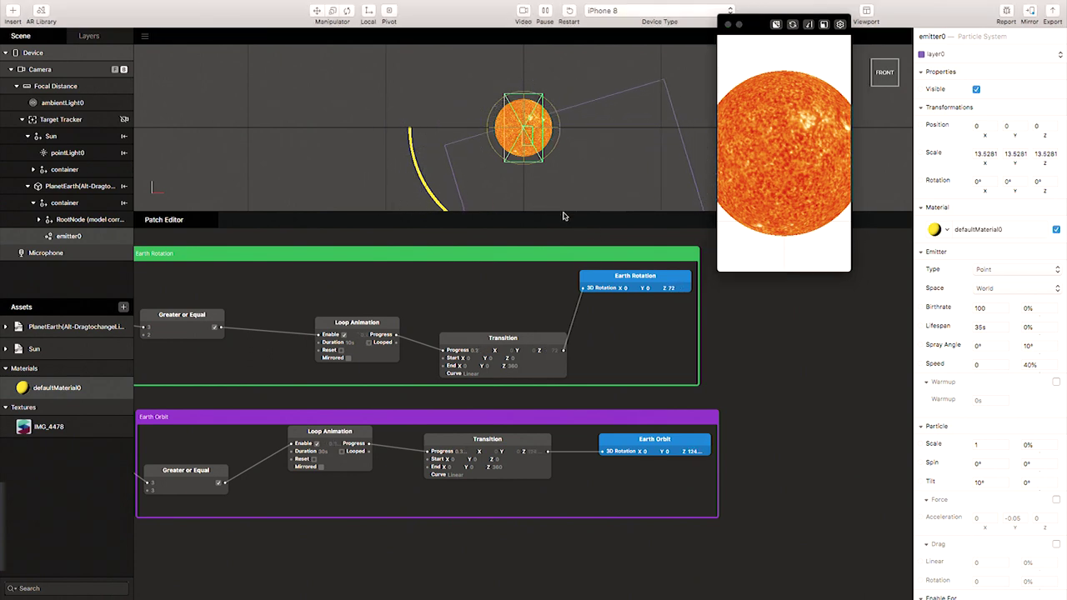
{"action": "left_click_drag", "start_coordinate": [566, 264], "coordinate": [567, 314]}
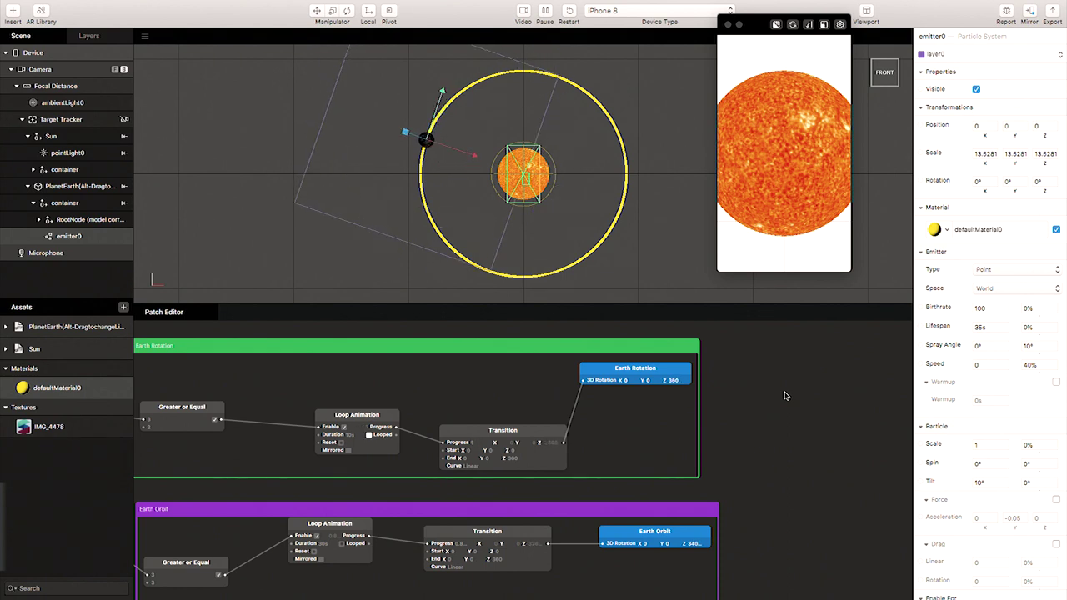
{"action": "scroll", "coordinate": [784, 396], "scroll_direction": "down", "scroll_amount": 3}
{"action": "scroll", "coordinate": [784, 396], "scroll_direction": "up", "scroll_amount": 4}
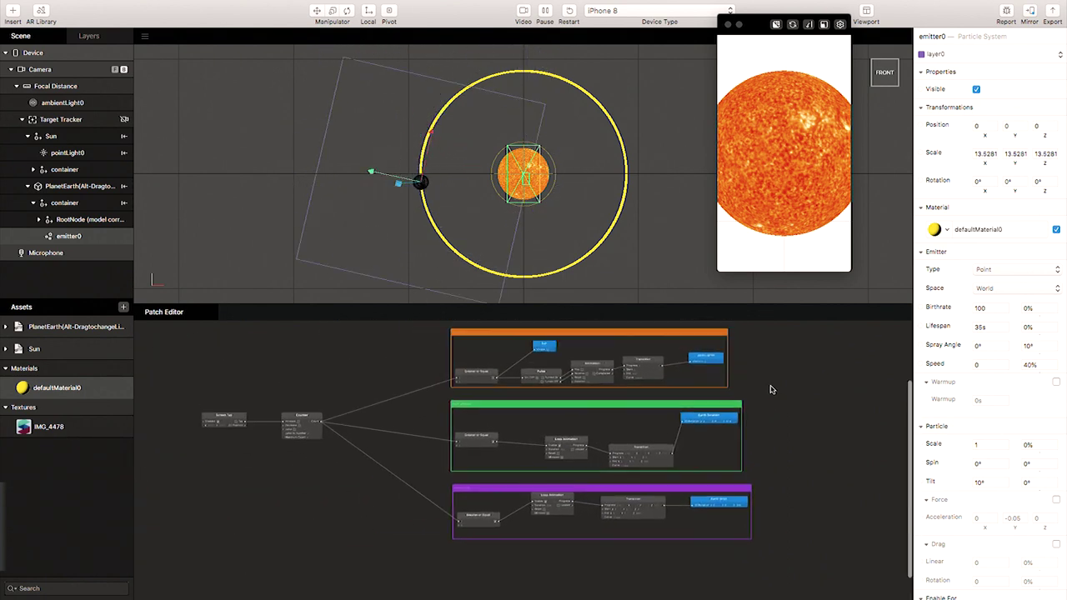
{"action": "scroll", "coordinate": [350, 476], "scroll_direction": "up", "scroll_amount": 2}
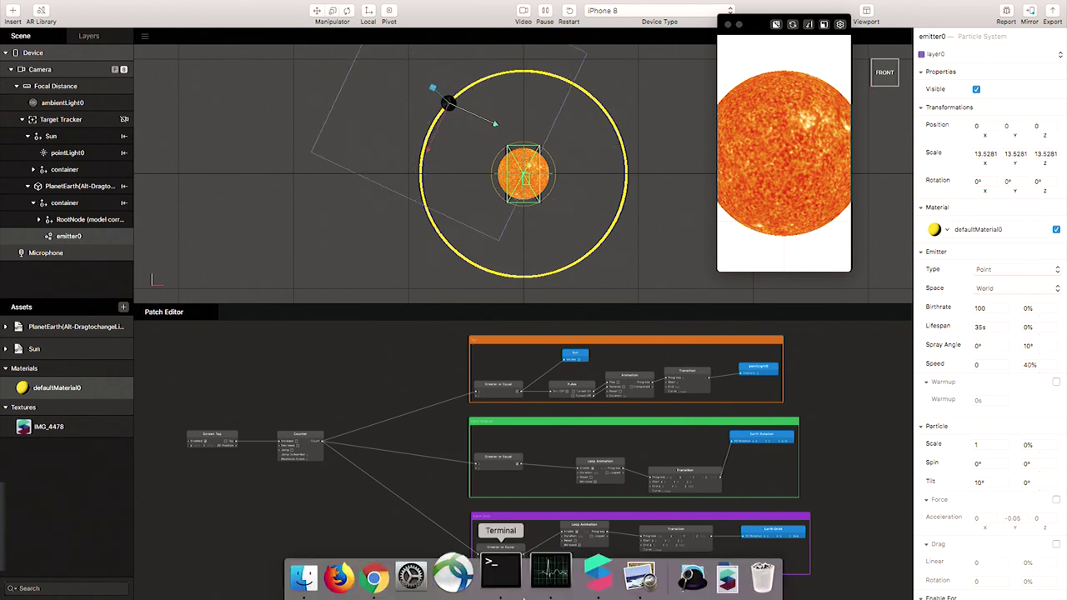
Open QuickTime Player to show the phone's live screen
{"action": "key", "text": "super+space"}
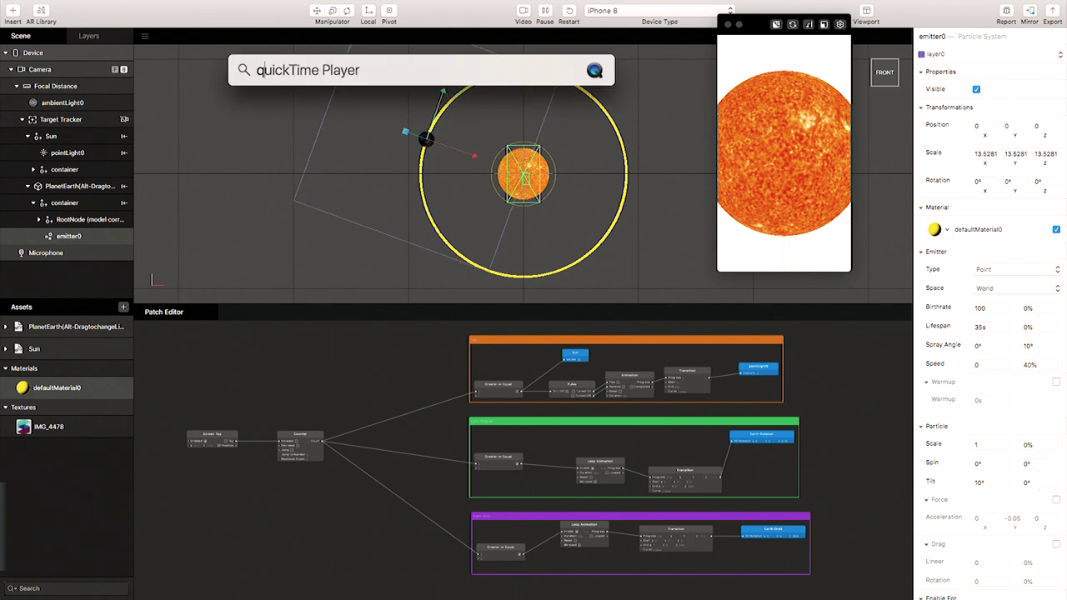
{"action": "type", "text": "q"}
{"action": "key", "text": "Return"}
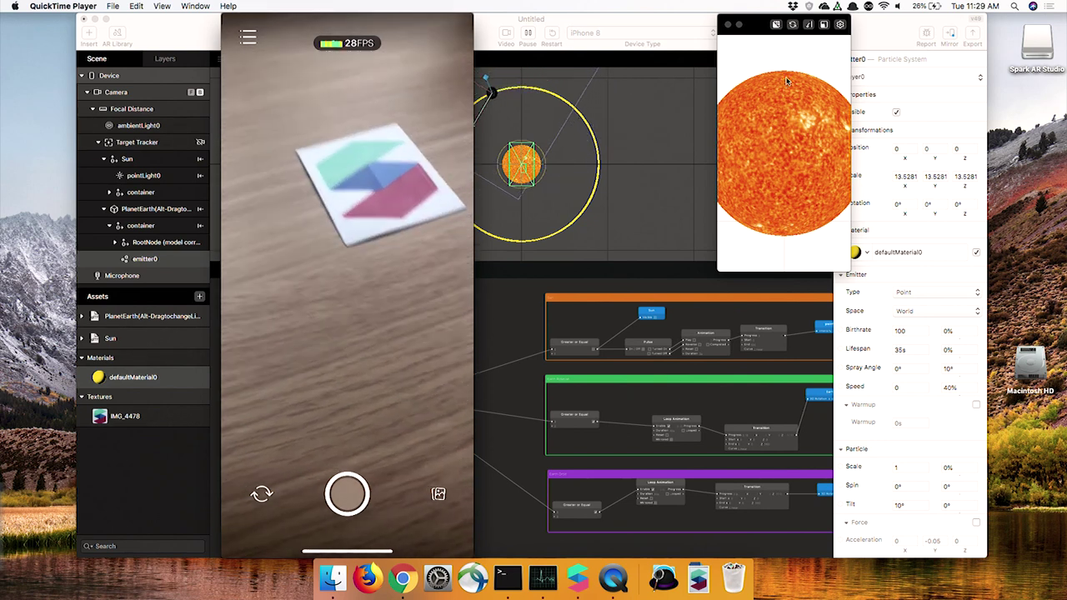
Mirror the effect from Spark AR Studio to the connected iPhone and switch to QuickTime Player to watch it
{"action": "left_click", "coordinate": [895, 41]}
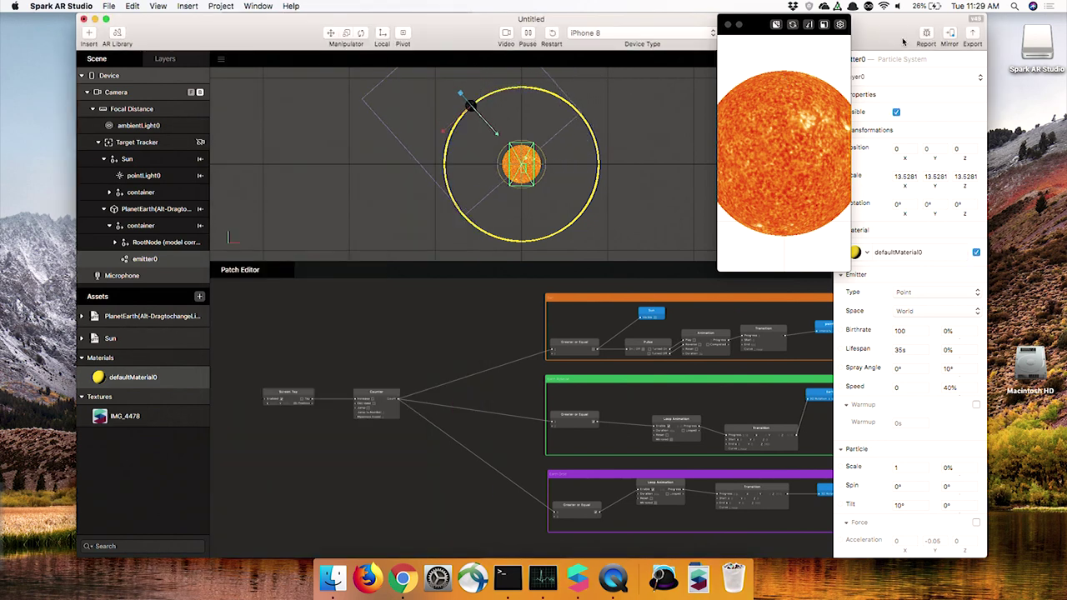
{"action": "left_click", "coordinate": [951, 35]}
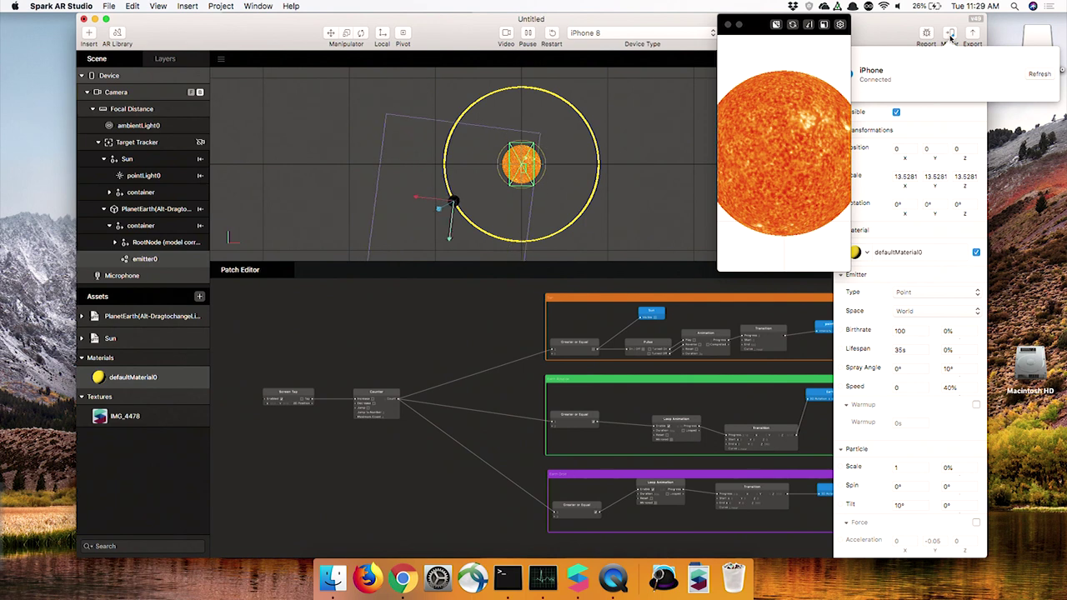
{"action": "key", "text": "super+Tab"}
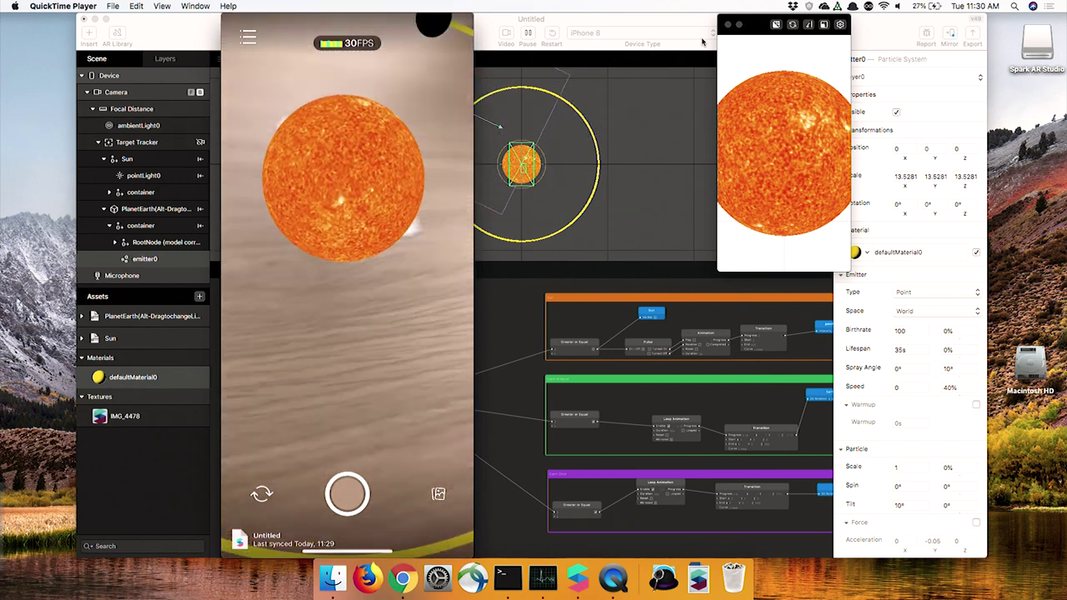
Return to Spark AR Studio and set the Sun point light's Range to 200
{"action": "left_click", "coordinate": [683, 101]}
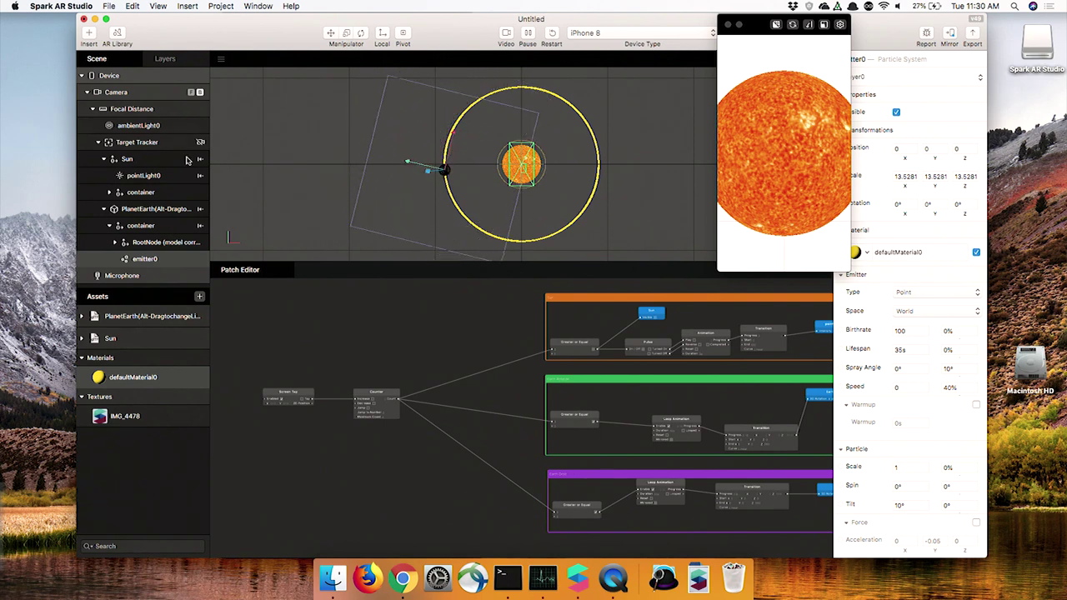
{"action": "left_click", "coordinate": [145, 175]}
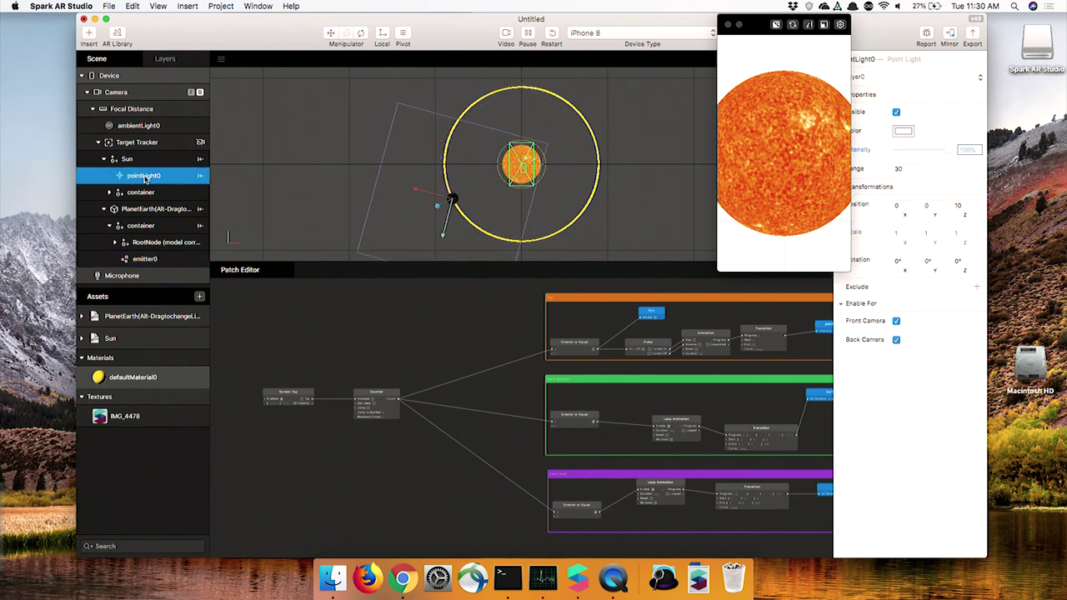
{"action": "left_click_drag", "start_coordinate": [763, 30], "coordinate": [733, 95]}
{"action": "left_click", "coordinate": [904, 171]}
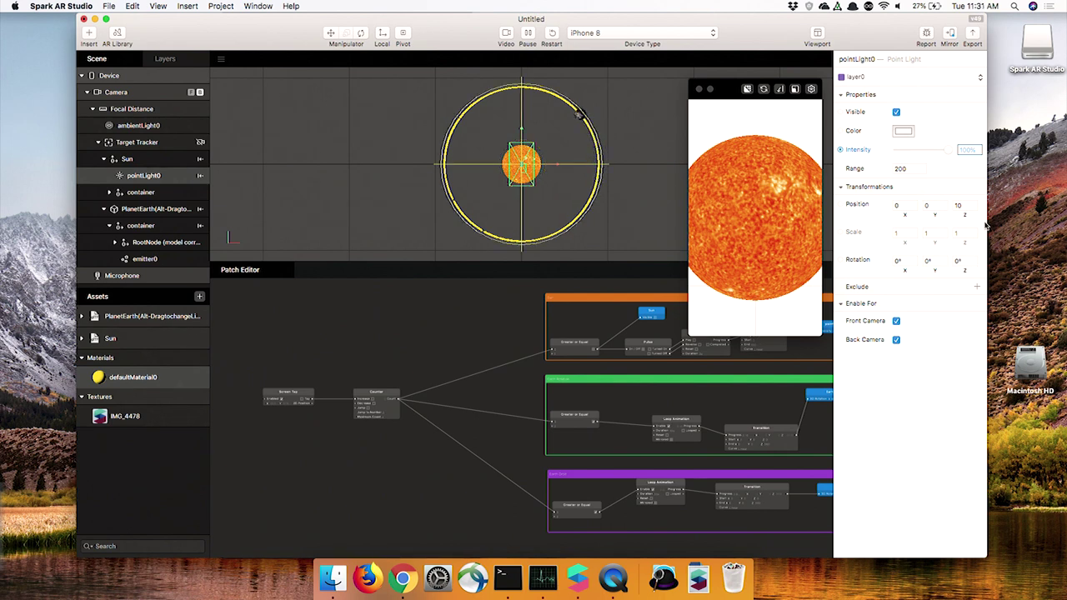
Mirror the updated effect to the connected iPhone again and switch to QuickTime Player to watch it
{"action": "left_click", "coordinate": [951, 35]}
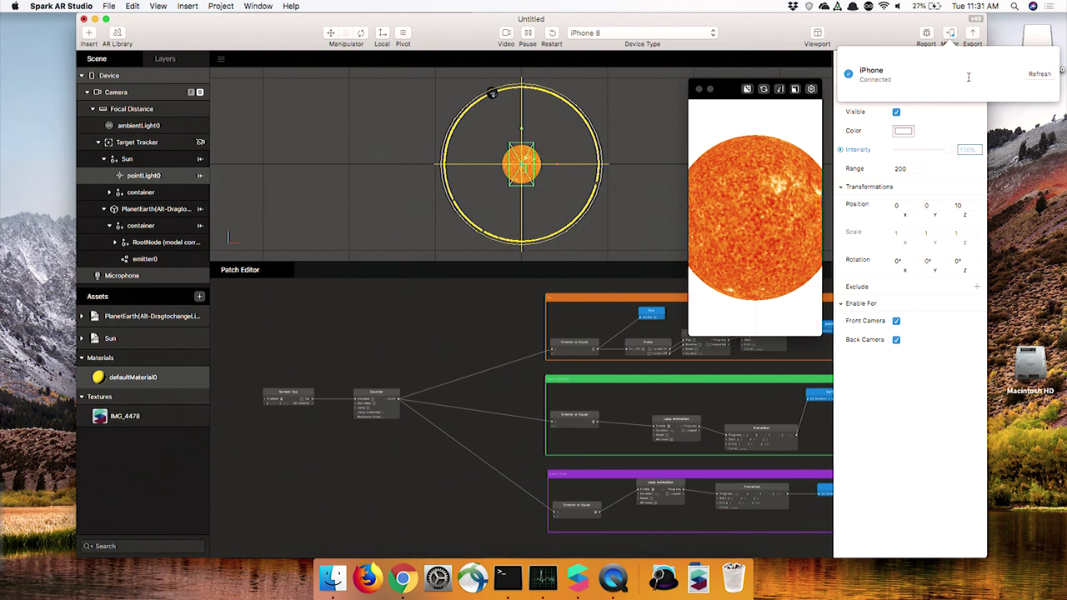
{"action": "left_click", "coordinate": [613, 578]}
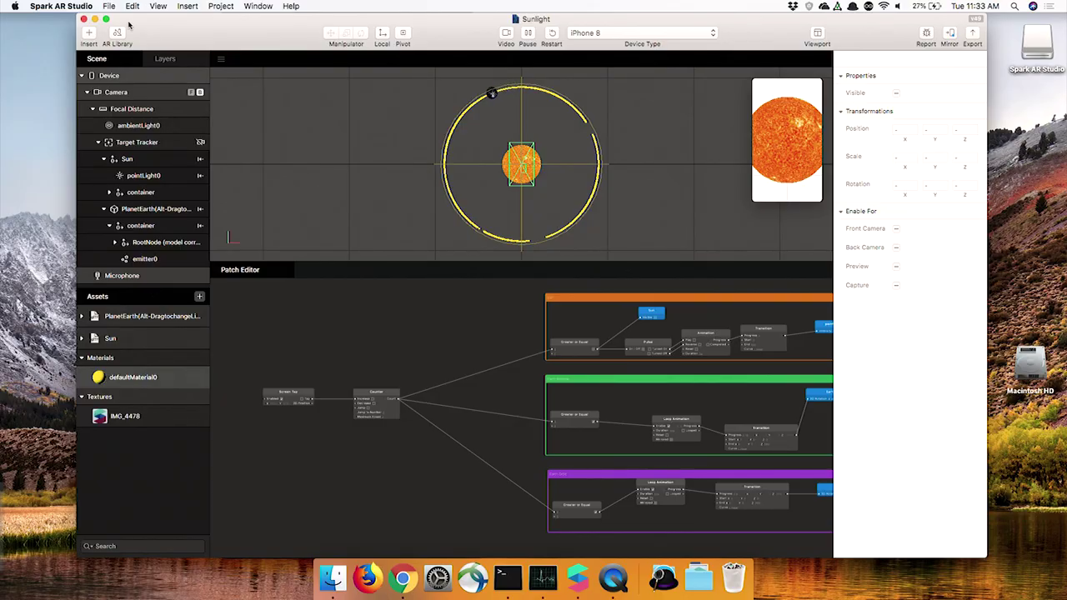
Check the Sunlight project's export sizes and its asset summary sorted by largest original size, without exporting
{"action": "left_click", "coordinate": [109, 6]}
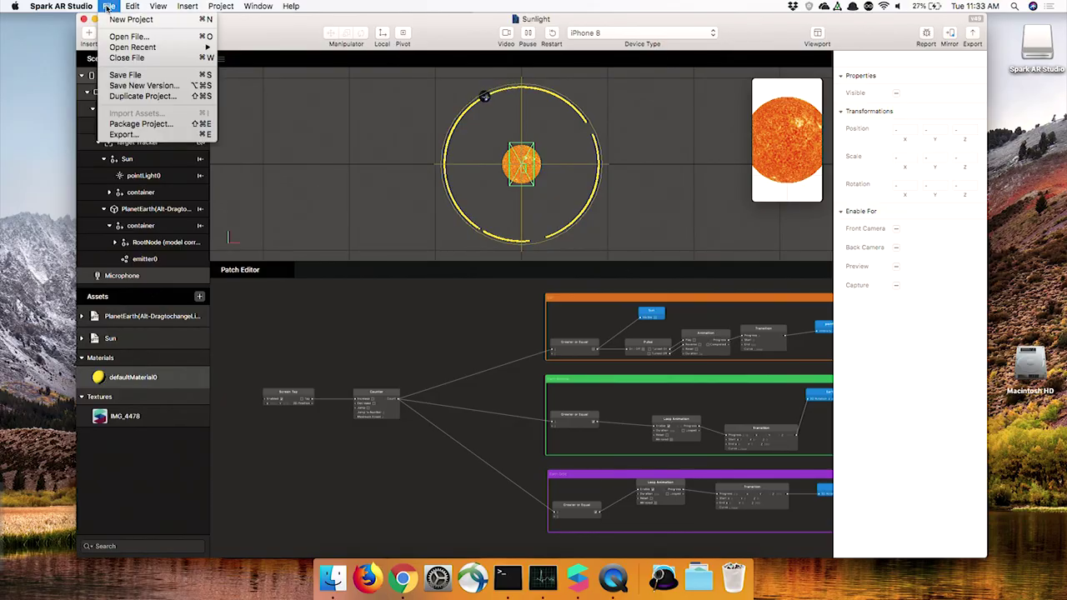
{"action": "left_click", "coordinate": [122, 134]}
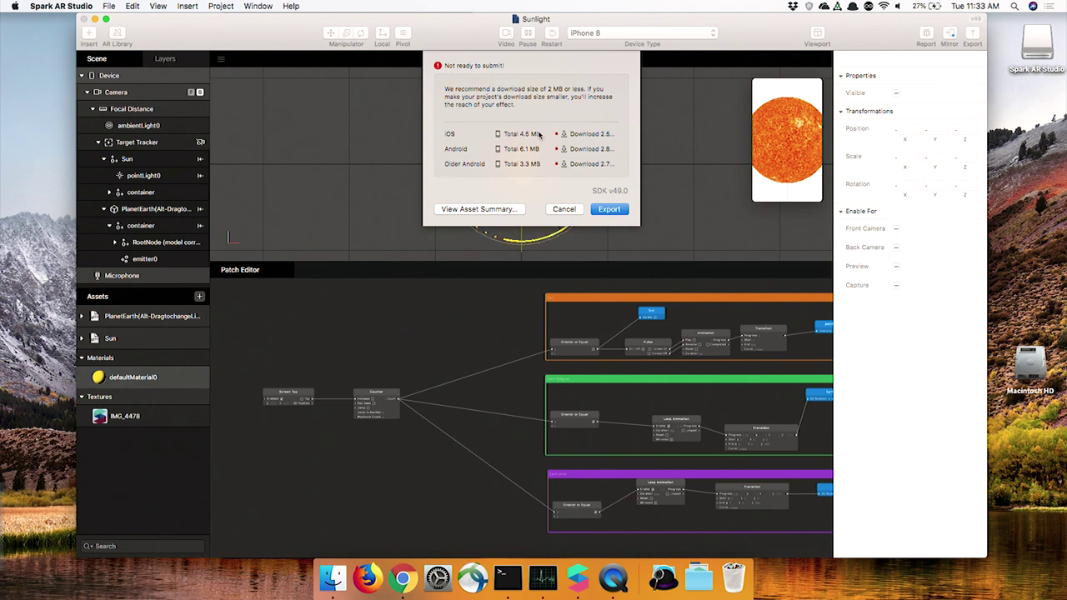
{"action": "left_click", "coordinate": [500, 210]}
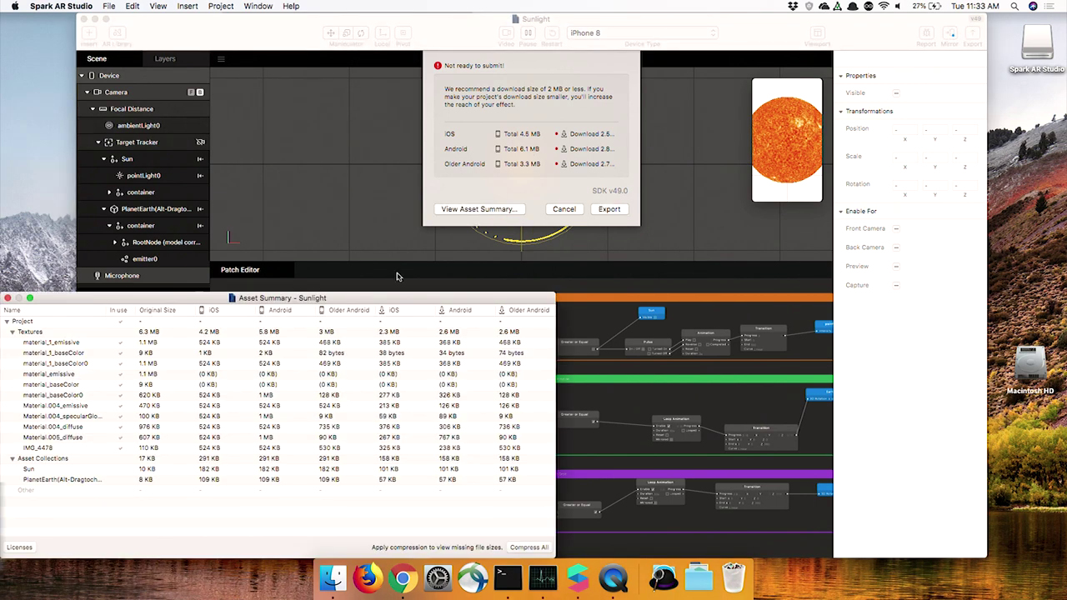
{"action": "left_click_drag", "start_coordinate": [371, 303], "coordinate": [622, 209]}
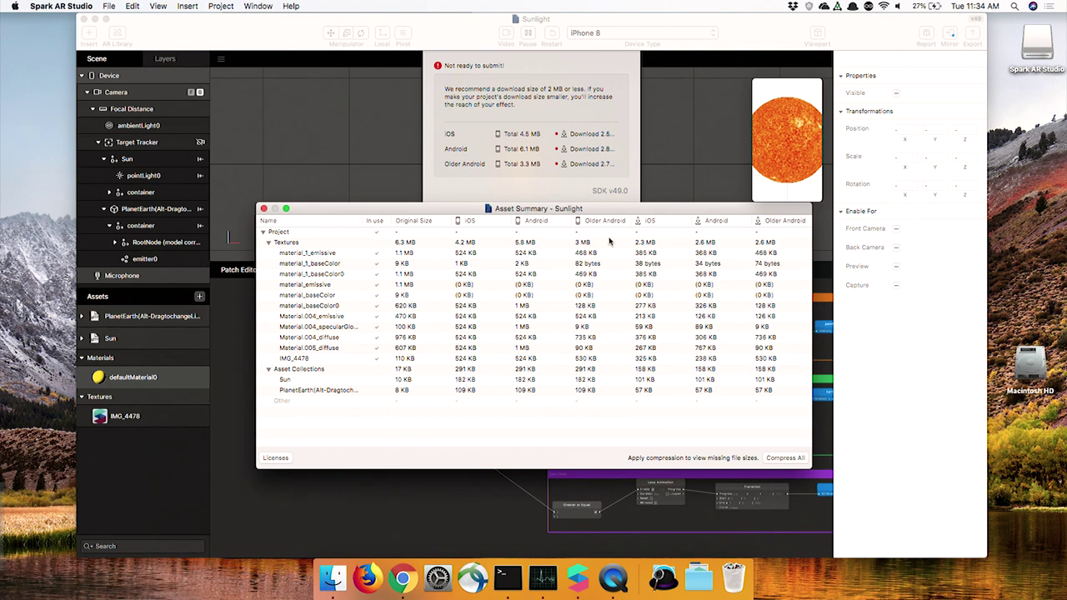
{"action": "left_click", "coordinate": [426, 222]}
{"action": "left_click", "coordinate": [426, 222]}
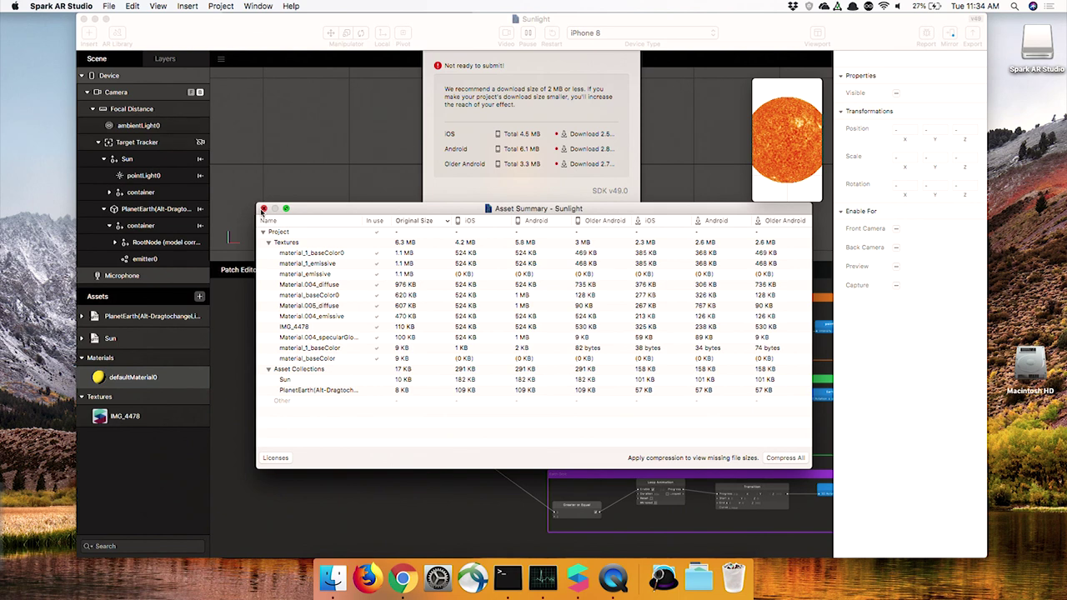
{"action": "left_click", "coordinate": [263, 209]}
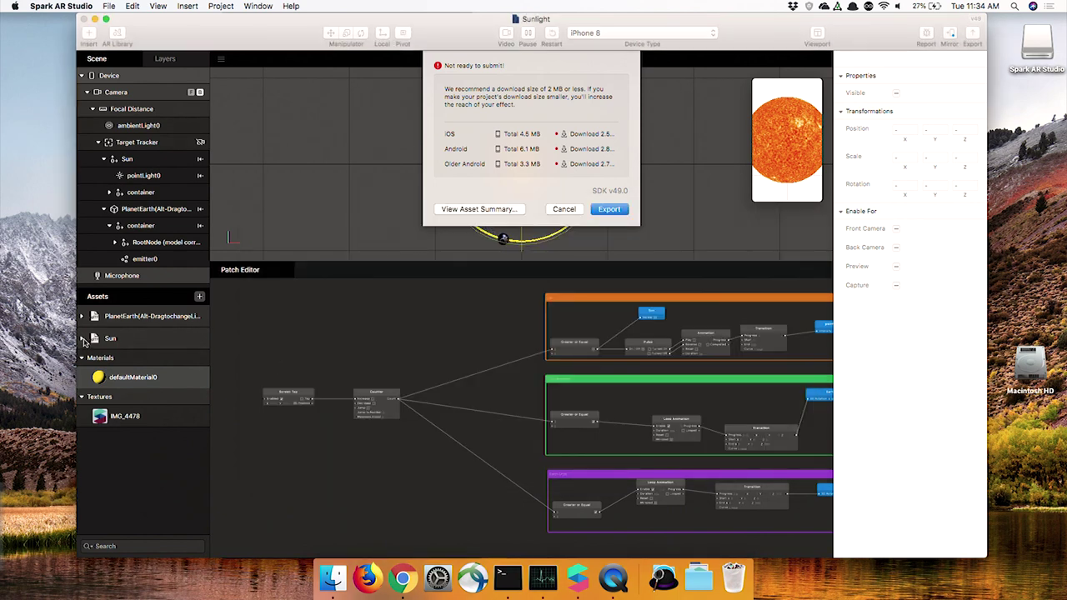
{"action": "left_click", "coordinate": [567, 209]}
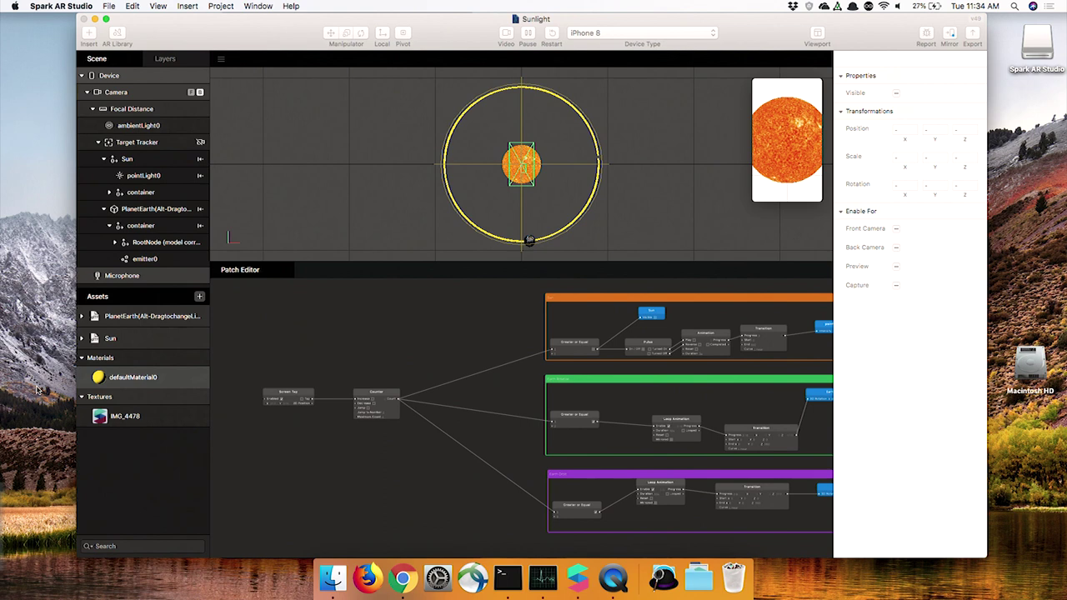
Delete the textures material_1_baseColor0, material_baseColor and material_baseColor0 from the Sun asset
{"action": "left_click", "coordinate": [82, 338]}
{"action": "scroll", "coordinate": [139, 362], "scroll_direction": "down", "scroll_amount": 1}
{"action": "scroll", "coordinate": [138, 362], "scroll_direction": "down", "scroll_amount": 3}
{"action": "left_click", "coordinate": [176, 373]}
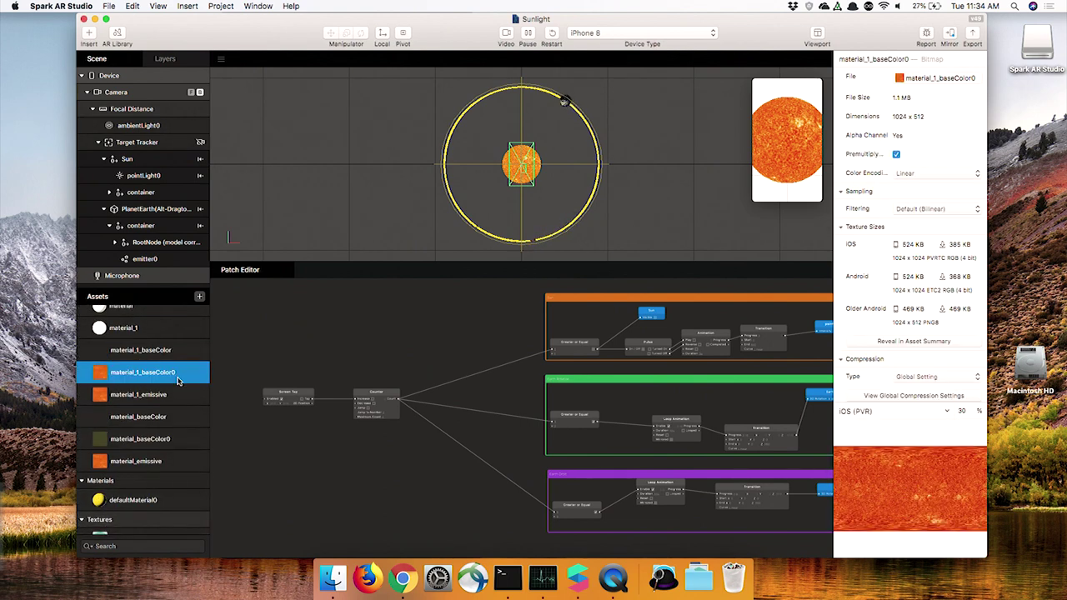
{"action": "key", "text": "Delete"}
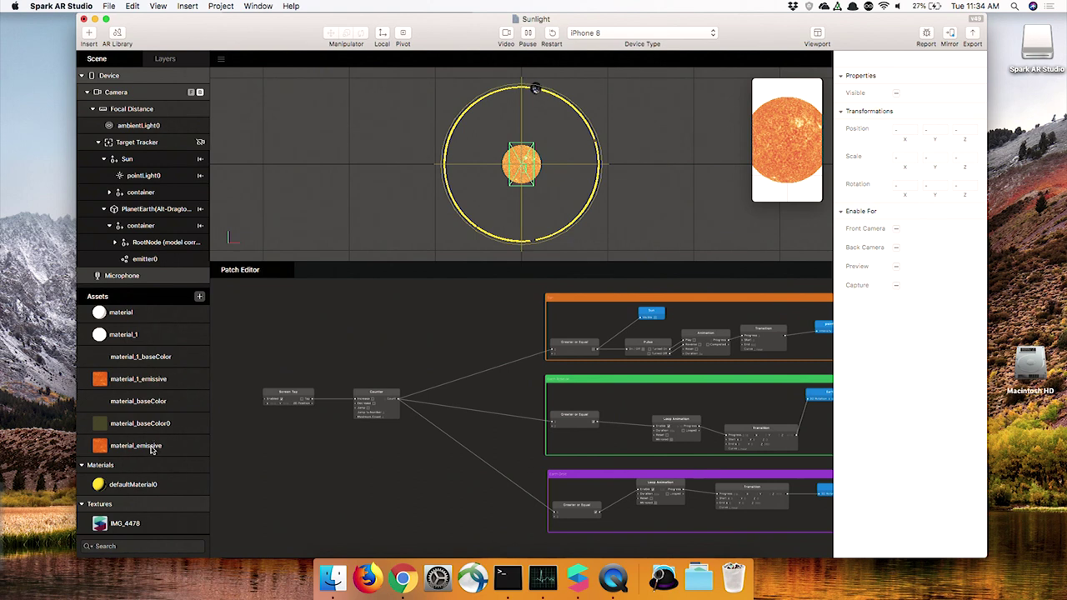
{"action": "left_click", "coordinate": [152, 448]}
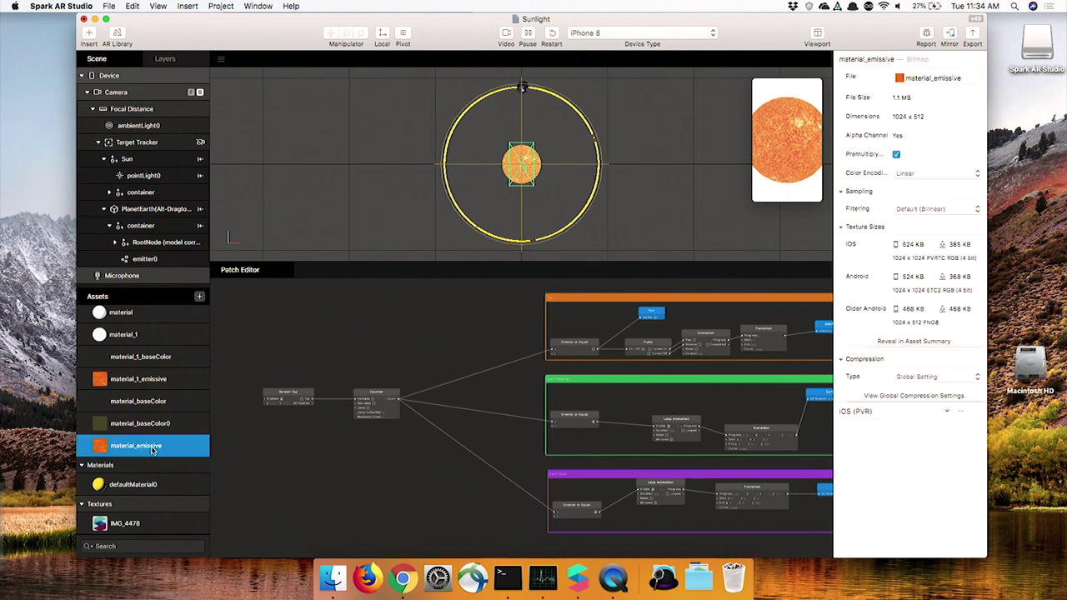
{"action": "left_click", "coordinate": [164, 401]}
{"action": "key", "text": "Delete"}
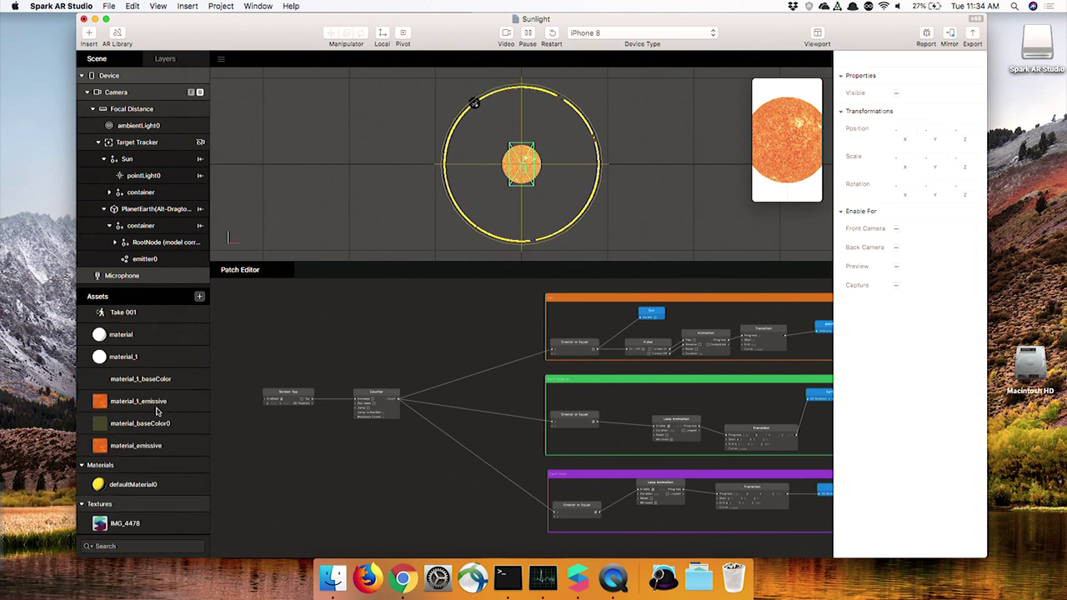
{"action": "left_click", "coordinate": [161, 425]}
{"action": "key", "text": "Delete"}
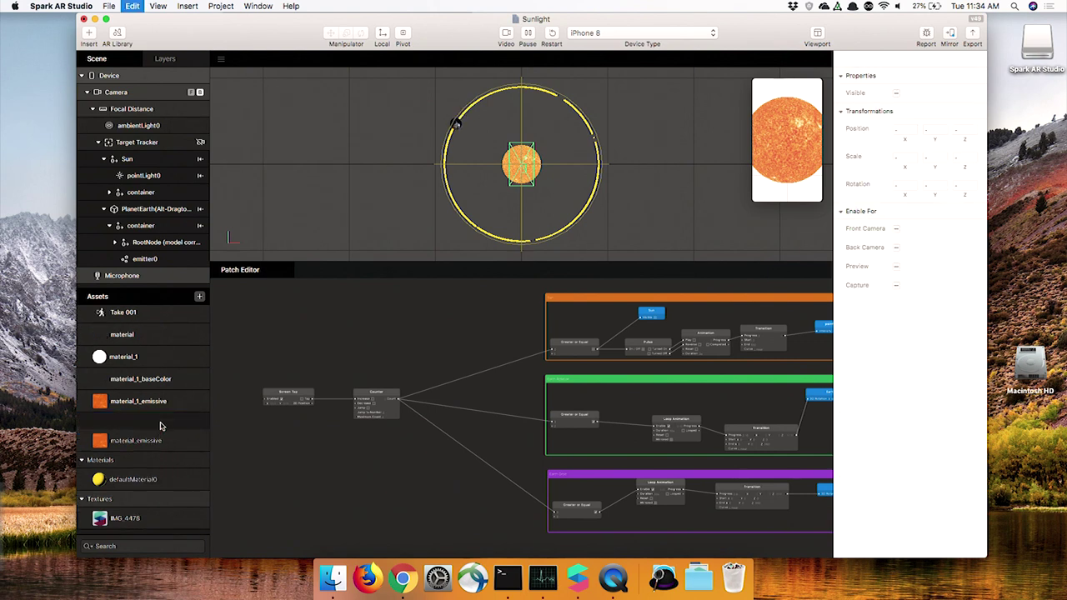
{"action": "scroll", "coordinate": [165, 397], "scroll_direction": "up", "scroll_amount": 3}
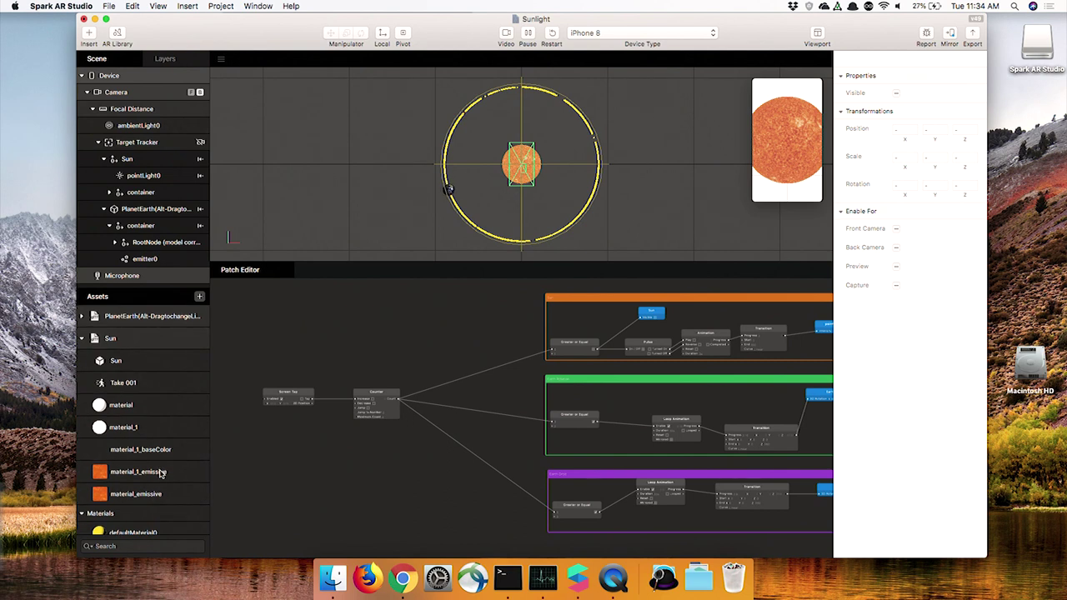
{"action": "scroll", "coordinate": [163, 467], "scroll_direction": "down", "scroll_amount": 2}
{"action": "left_click", "coordinate": [176, 448]}
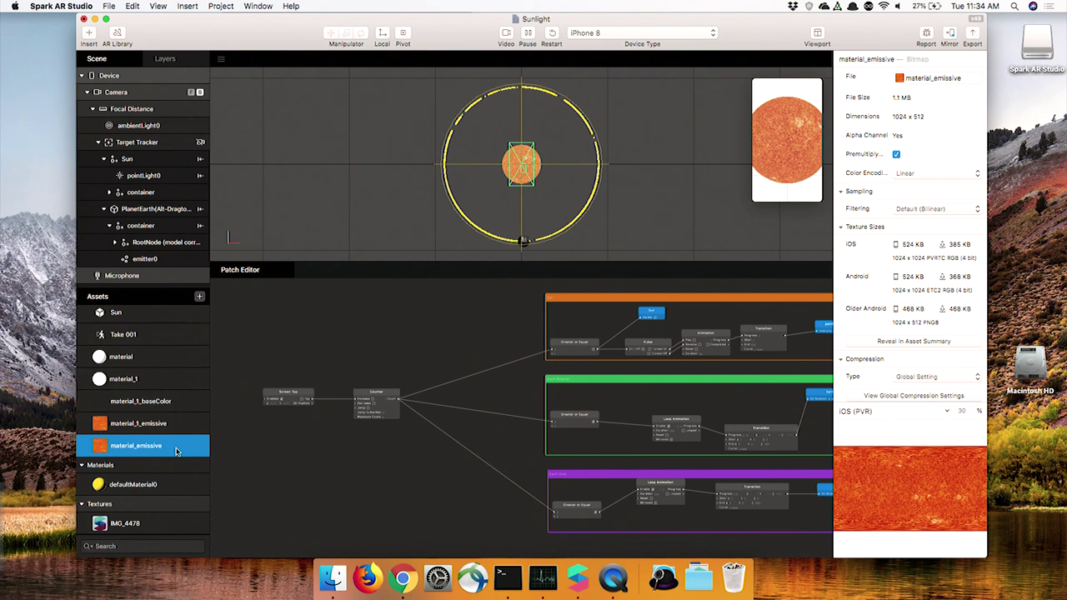
{"action": "key", "text": "Delete"}
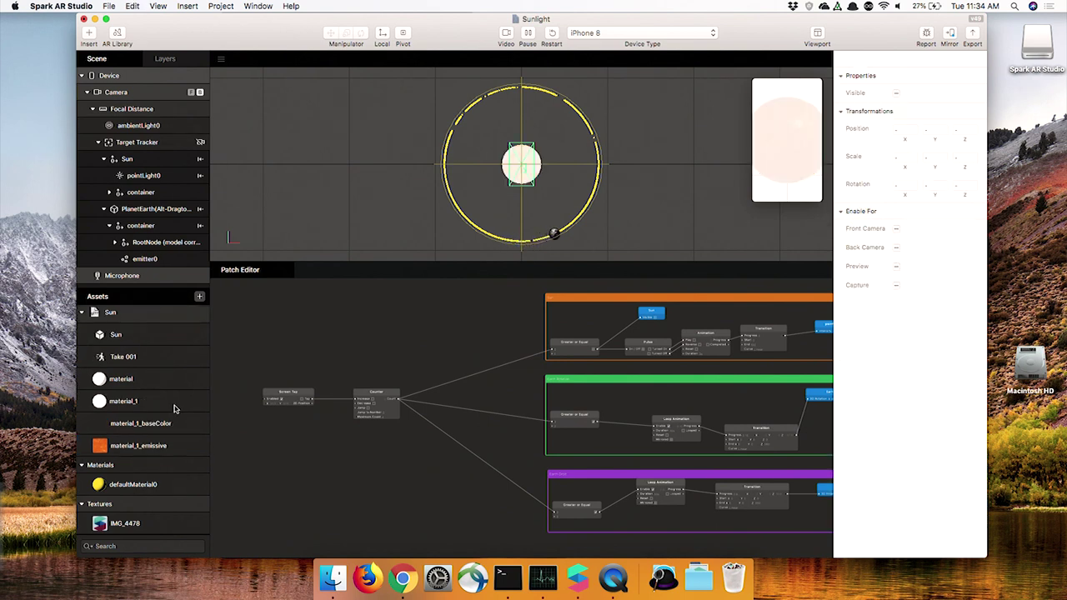
{"action": "key", "text": "super+z"}
Delete the material_1_emissive texture from the Sun asset
{"action": "left_click", "coordinate": [169, 448]}
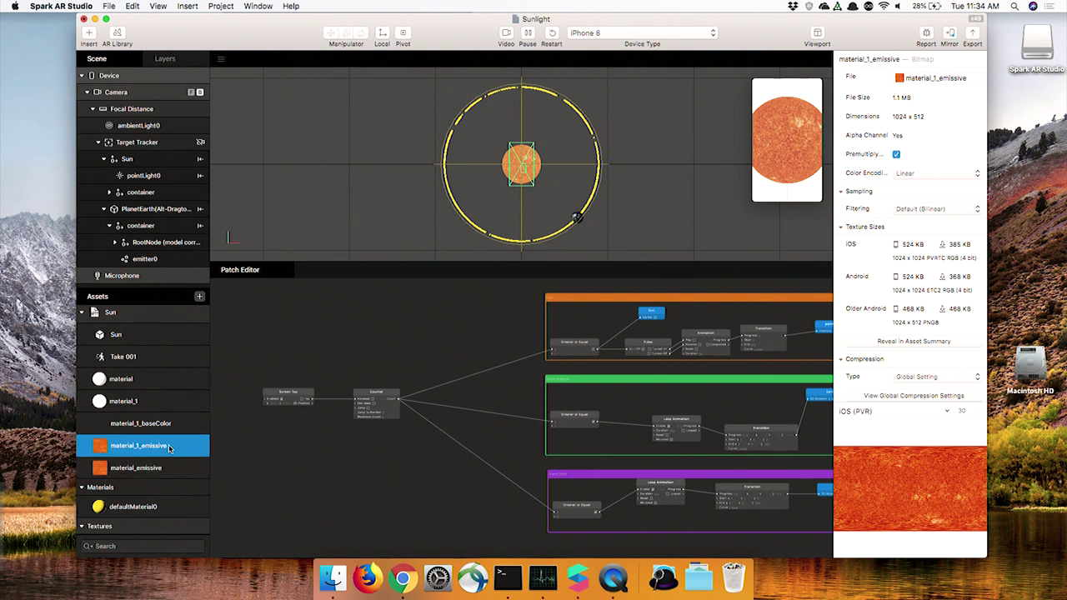
{"action": "key", "text": "Delete"}
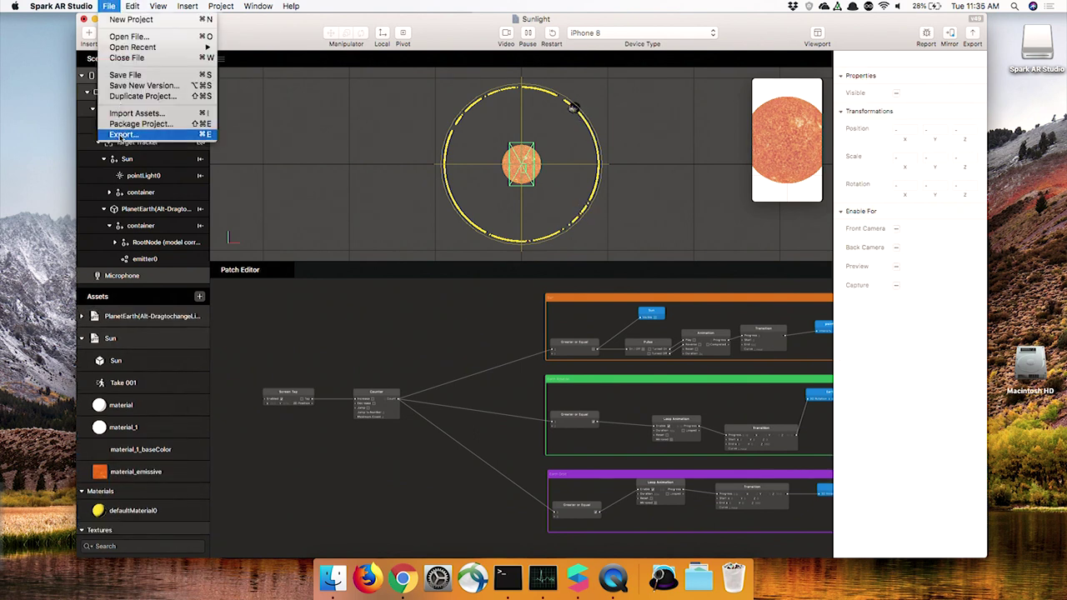
Recheck the export sizes and remaining textures in the asset summary, without exporting
{"action": "left_click", "coordinate": [123, 134]}
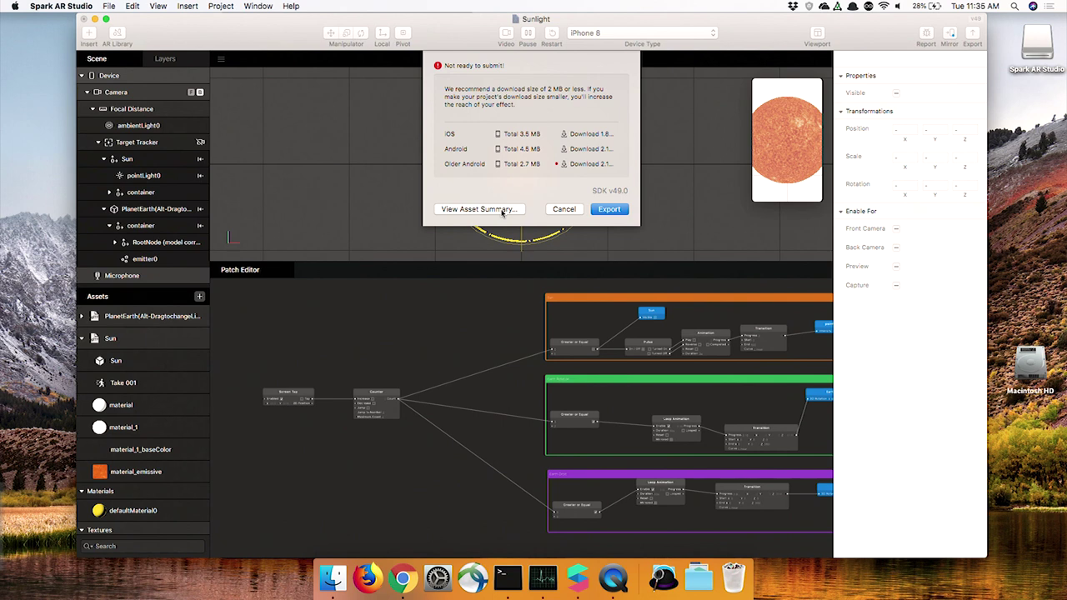
{"action": "left_click", "coordinate": [503, 211]}
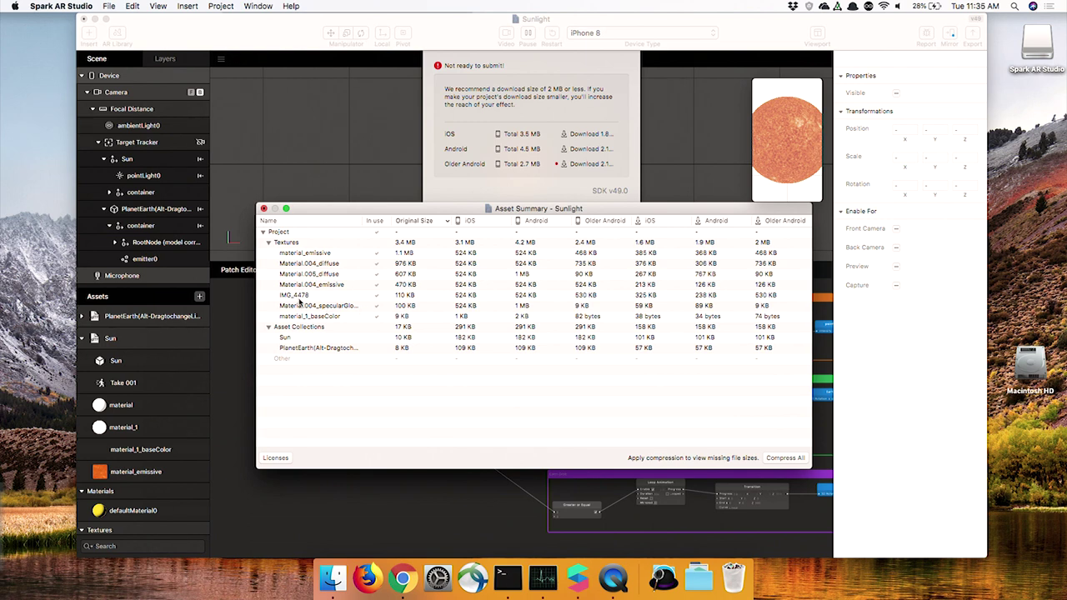
{"action": "left_click", "coordinate": [263, 210]}
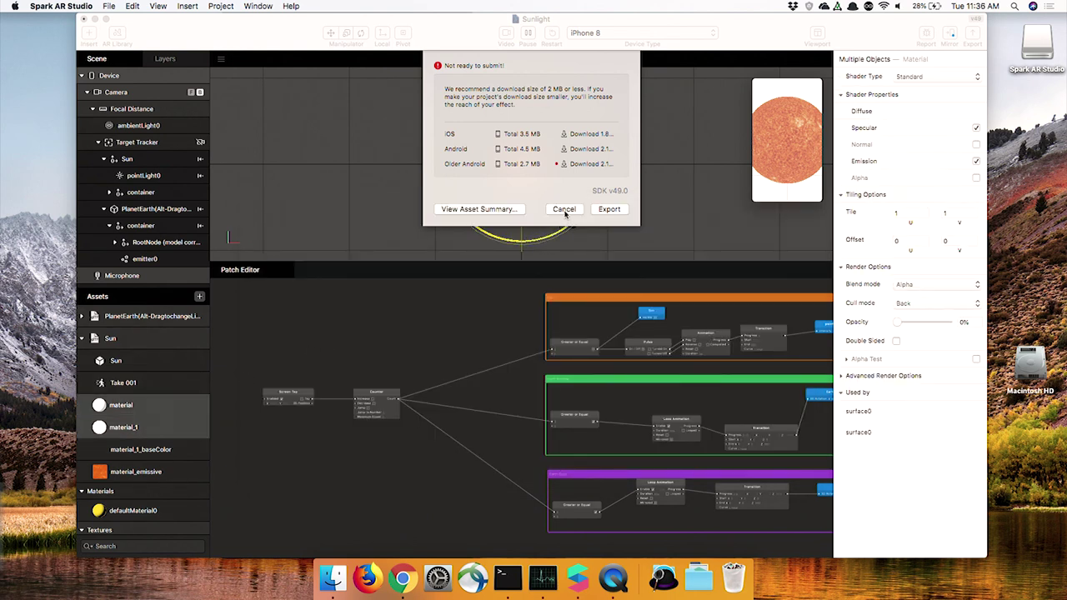
{"action": "left_click", "coordinate": [564, 211]}
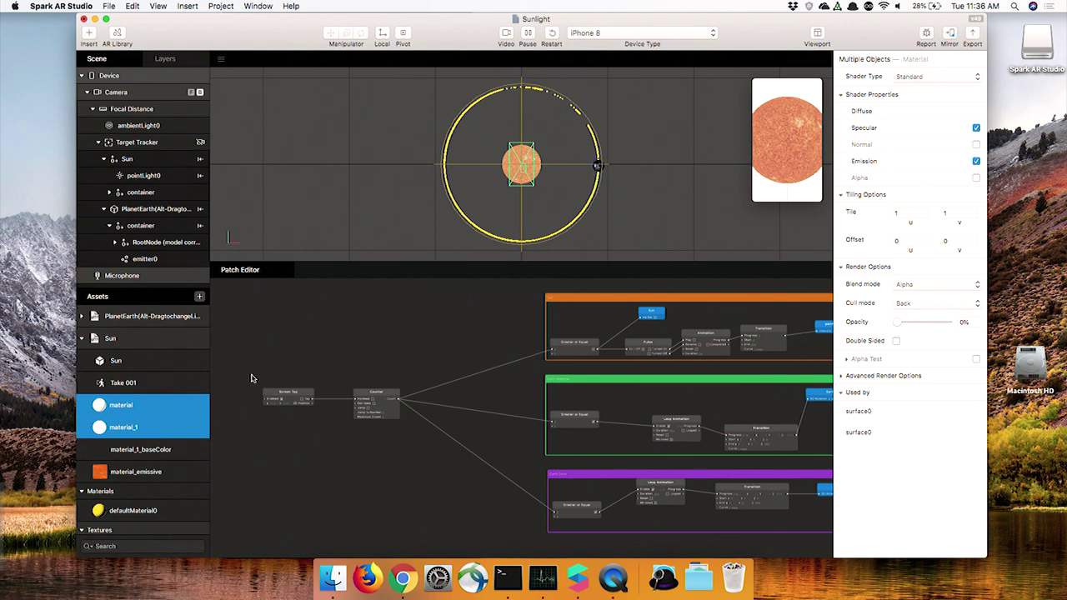
Set the Sun's material_emissive texture compression to Override (Smart) with image size 512 and Smart Quality 36%
{"action": "left_click", "coordinate": [138, 429]}
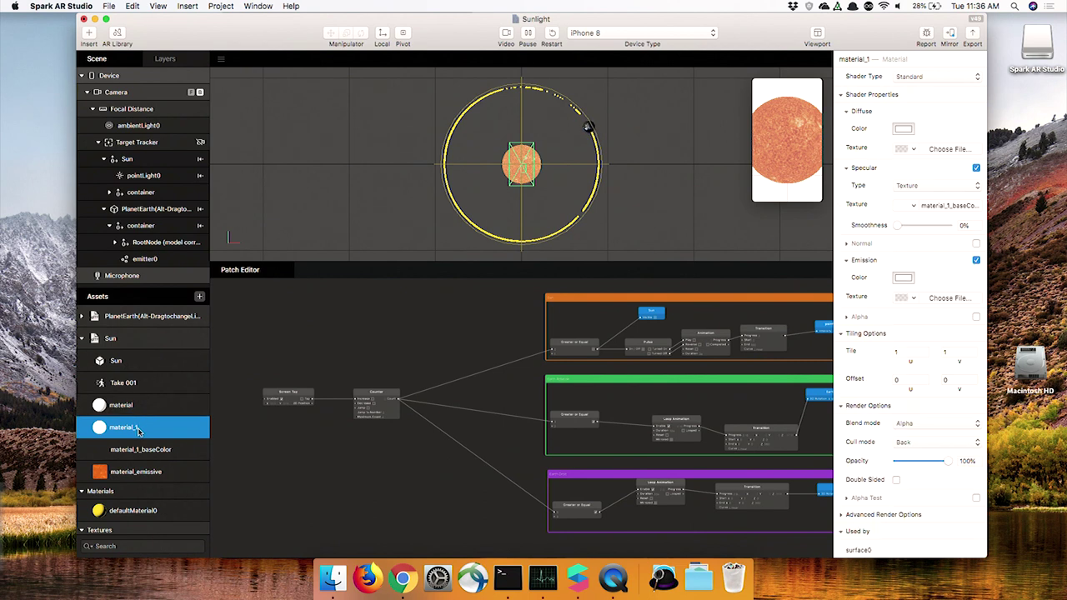
{"action": "left_click", "coordinate": [142, 474]}
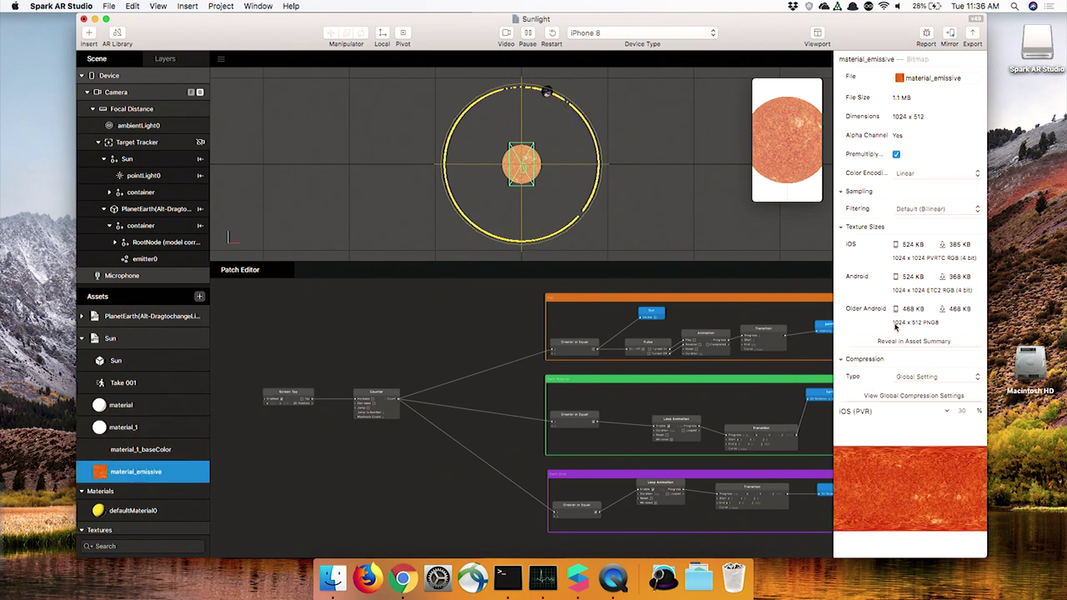
{"action": "mouse_move", "coordinate": [920, 250]}
{"action": "scroll", "coordinate": [901, 302], "scroll_direction": "down", "scroll_amount": 3}
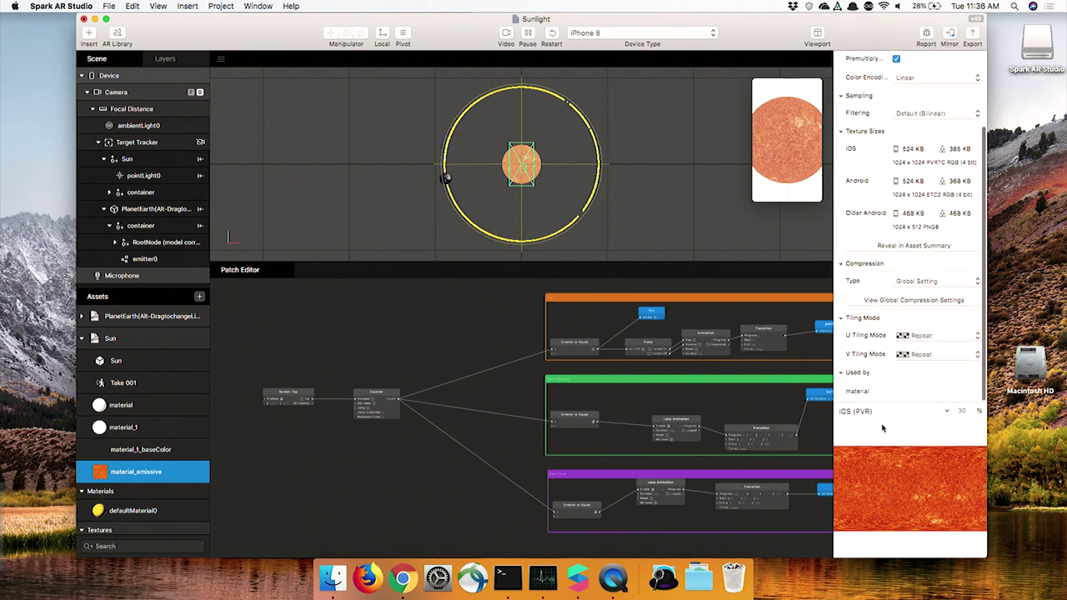
{"action": "left_click", "coordinate": [947, 284]}
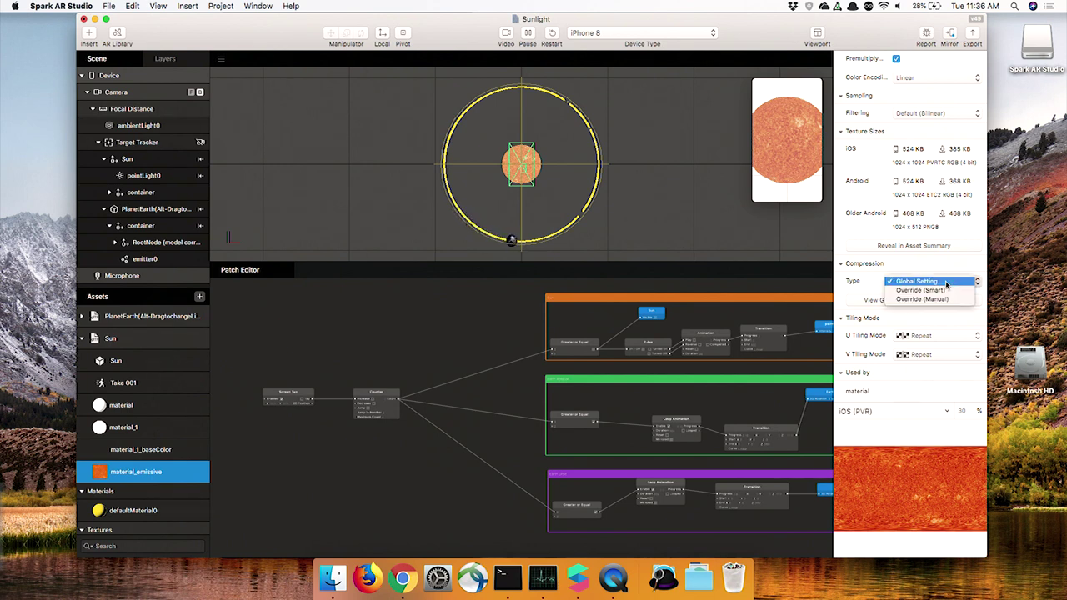
{"action": "left_click", "coordinate": [946, 291]}
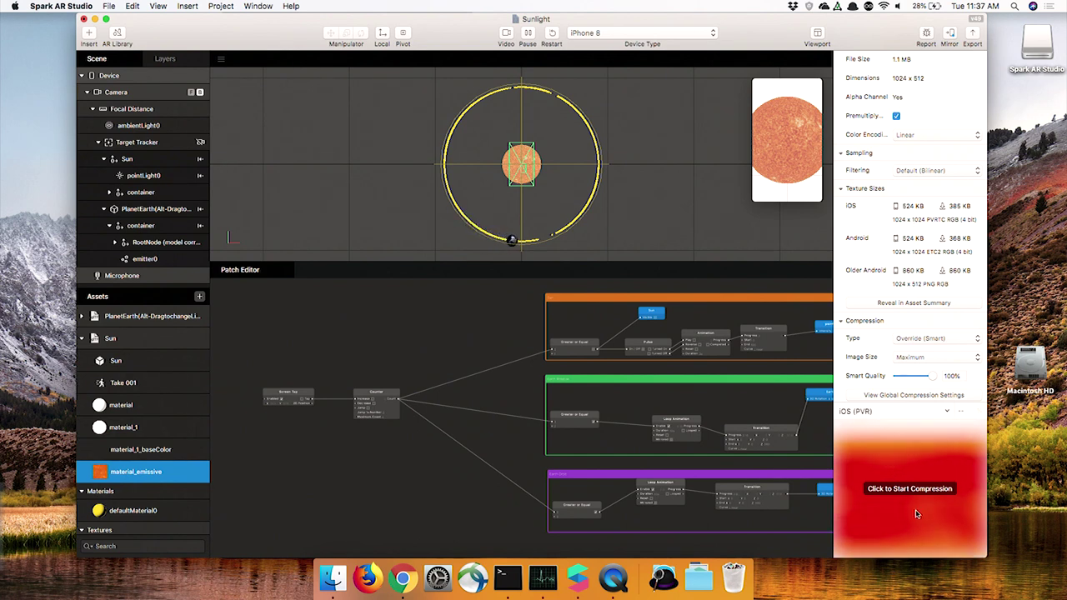
{"action": "left_click", "coordinate": [917, 358]}
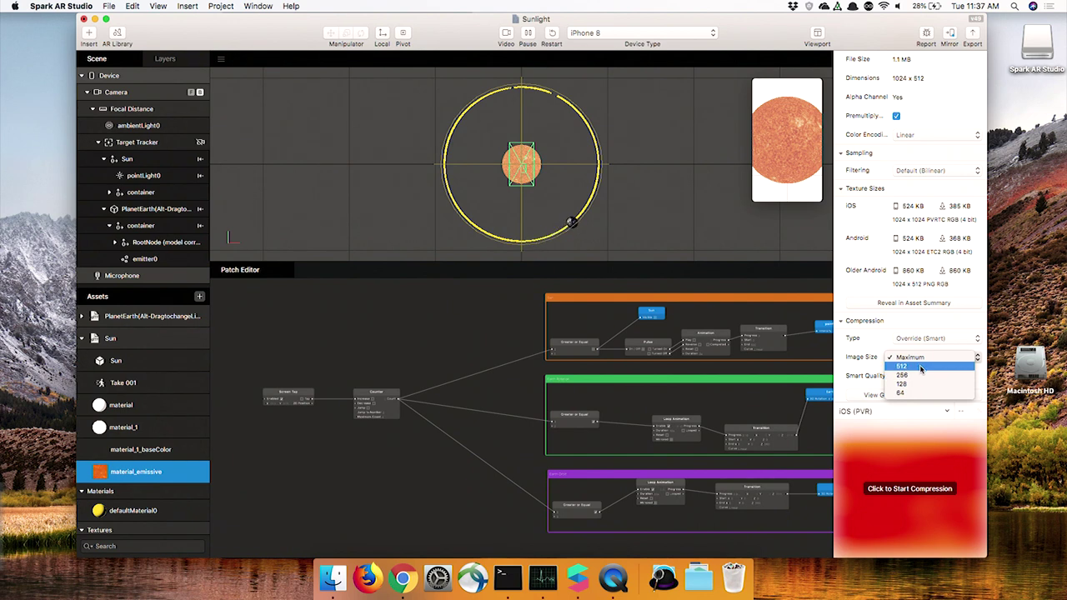
{"action": "left_click", "coordinate": [919, 369]}
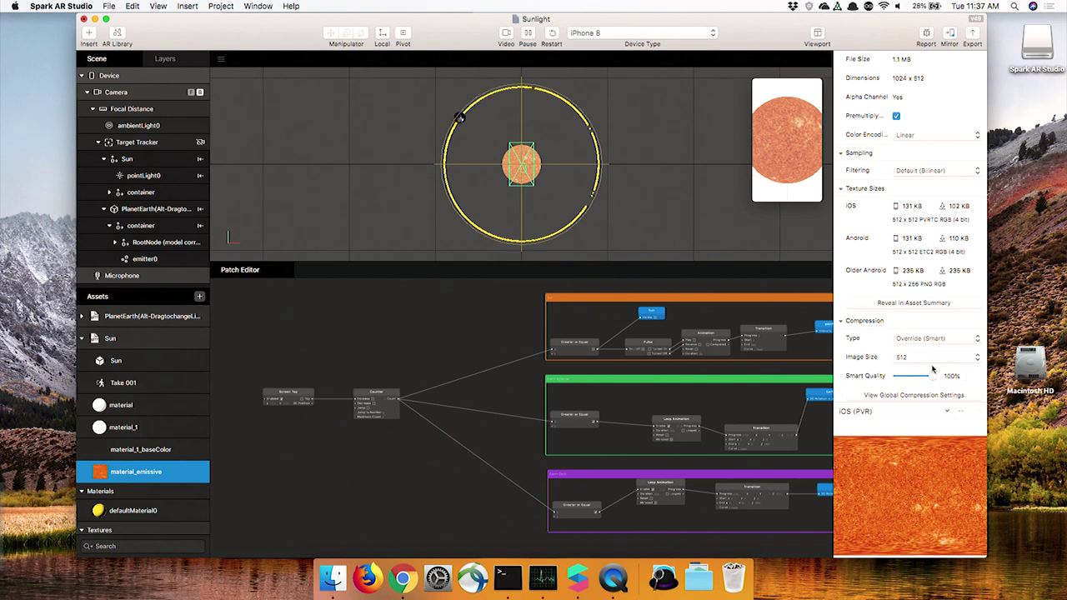
{"action": "left_click_drag", "start_coordinate": [932, 378], "coordinate": [920, 379]}
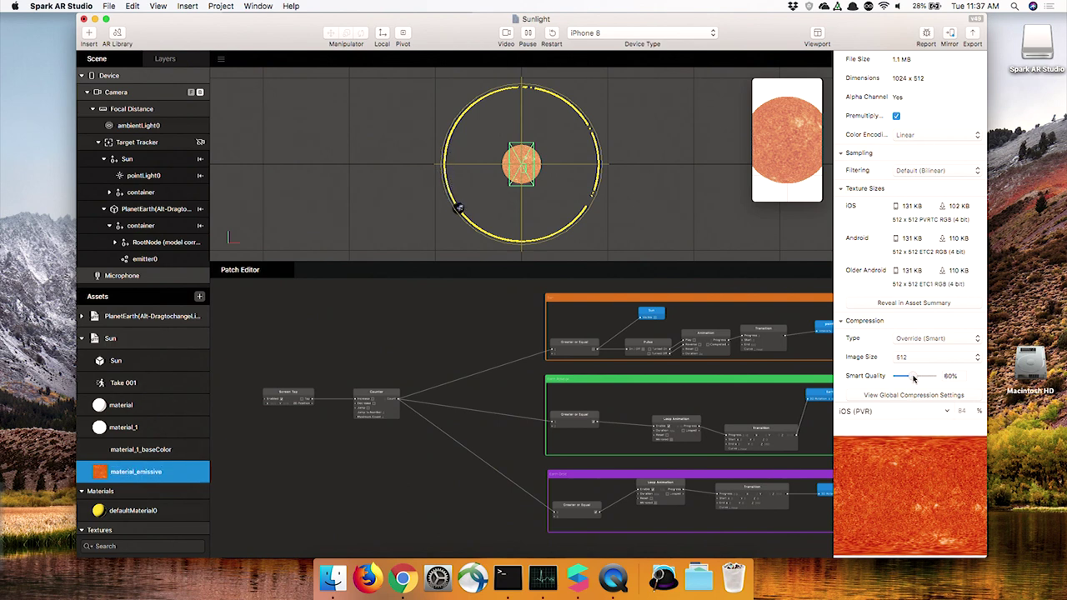
{"action": "left_click", "coordinate": [905, 376]}
Check the project's export size against the submission requirements after compressing the Sun texture, without exporting
{"action": "left_click", "coordinate": [109, 6]}
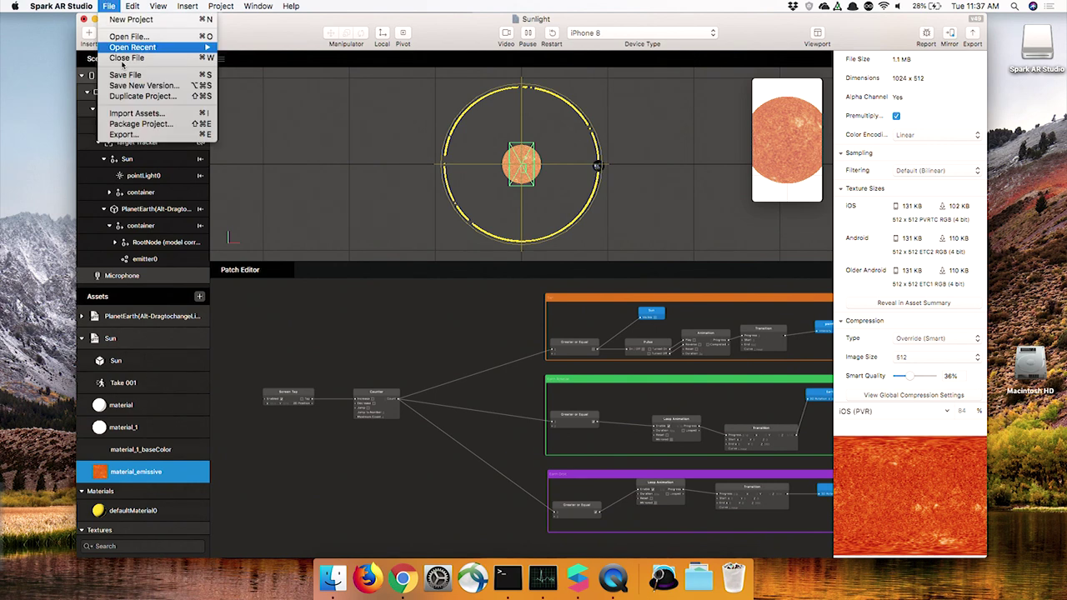
{"action": "left_click", "coordinate": [121, 134]}
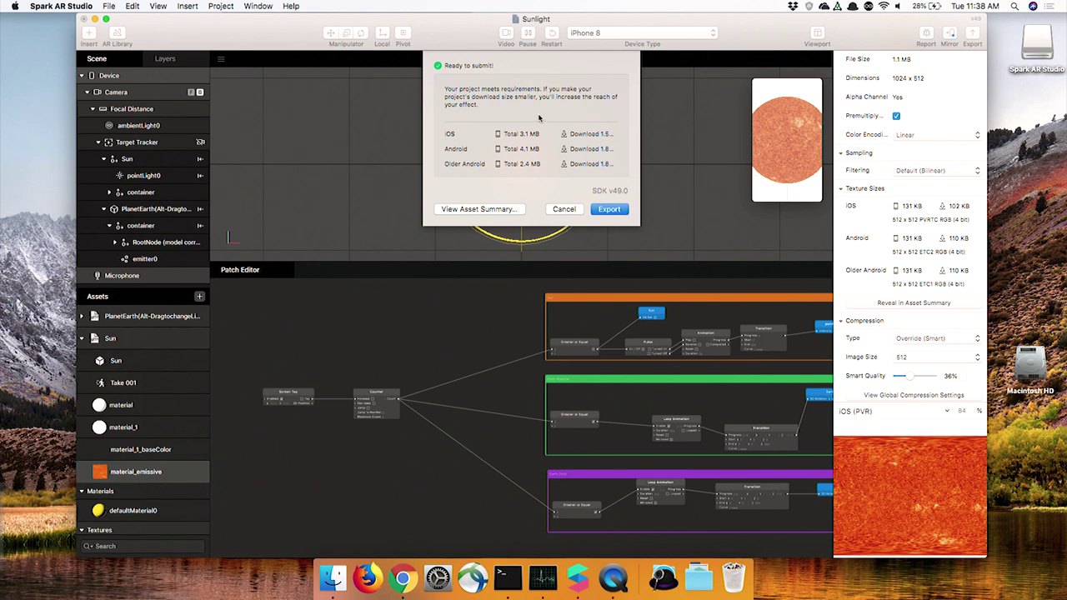
{"action": "left_click", "coordinate": [564, 210]}
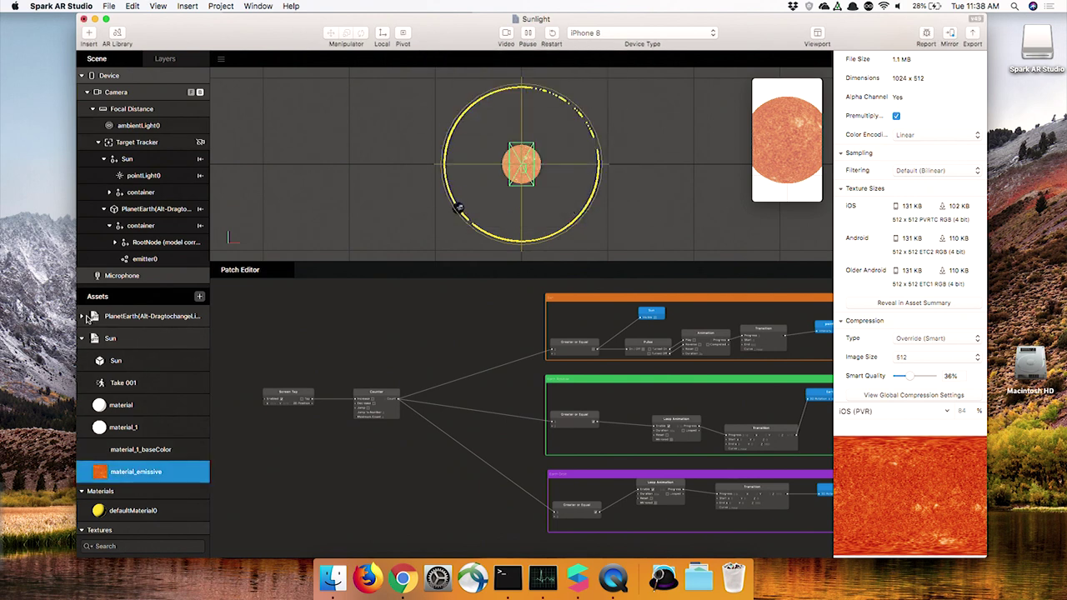
Expand the PlanetEarth asset's contents and inspect the shader properties and textures of Material.004
{"action": "left_click", "coordinate": [84, 317]}
{"action": "scroll", "coordinate": [140, 376], "scroll_direction": "down", "scroll_amount": 2}
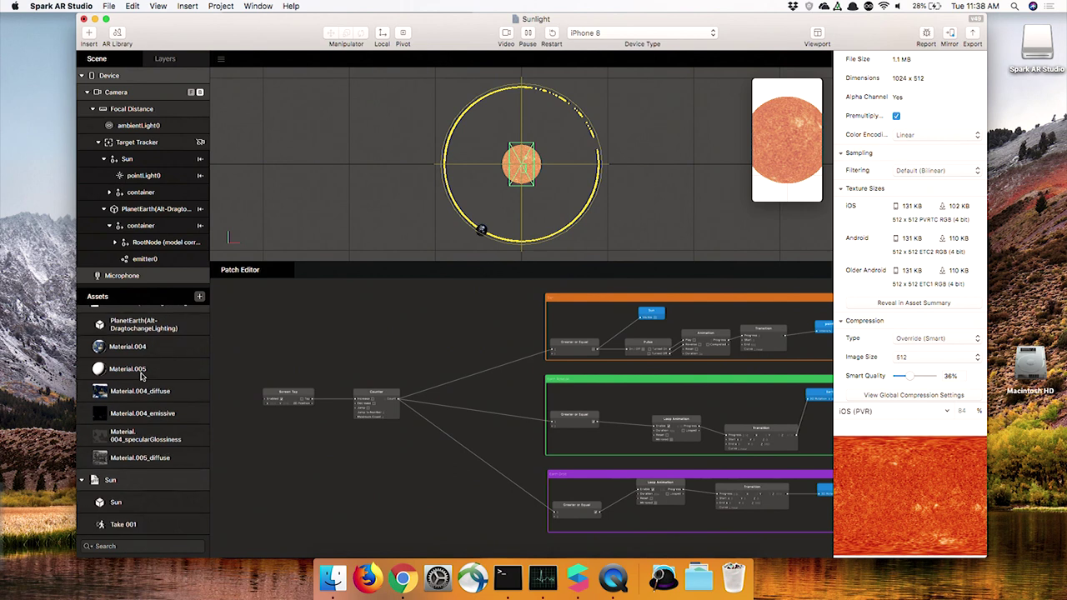
{"action": "left_click", "coordinate": [149, 350]}
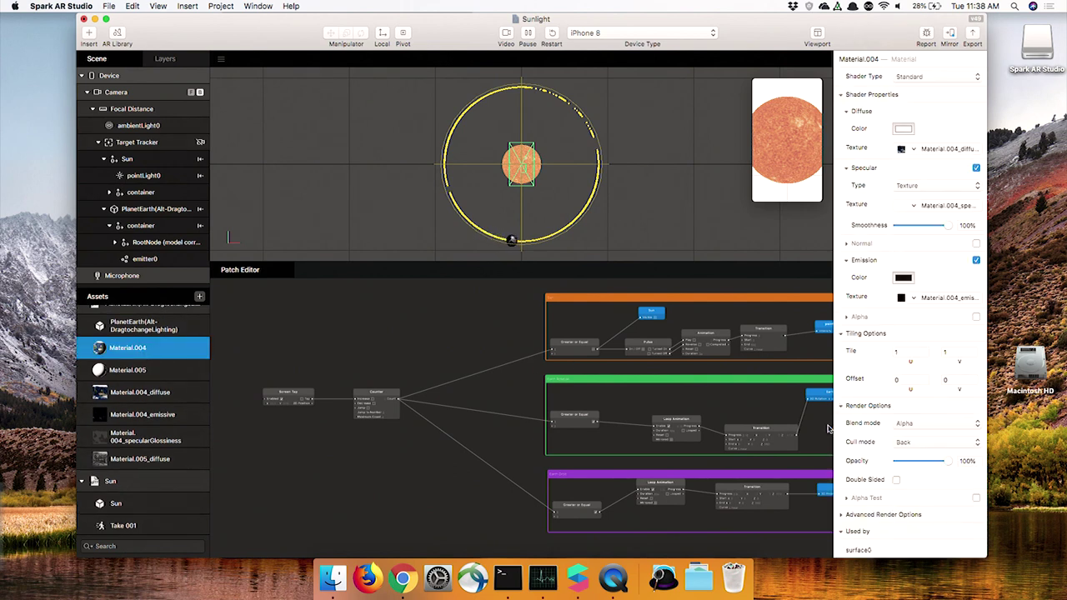
{"action": "scroll", "coordinate": [893, 441], "scroll_direction": "down", "scroll_amount": 1}
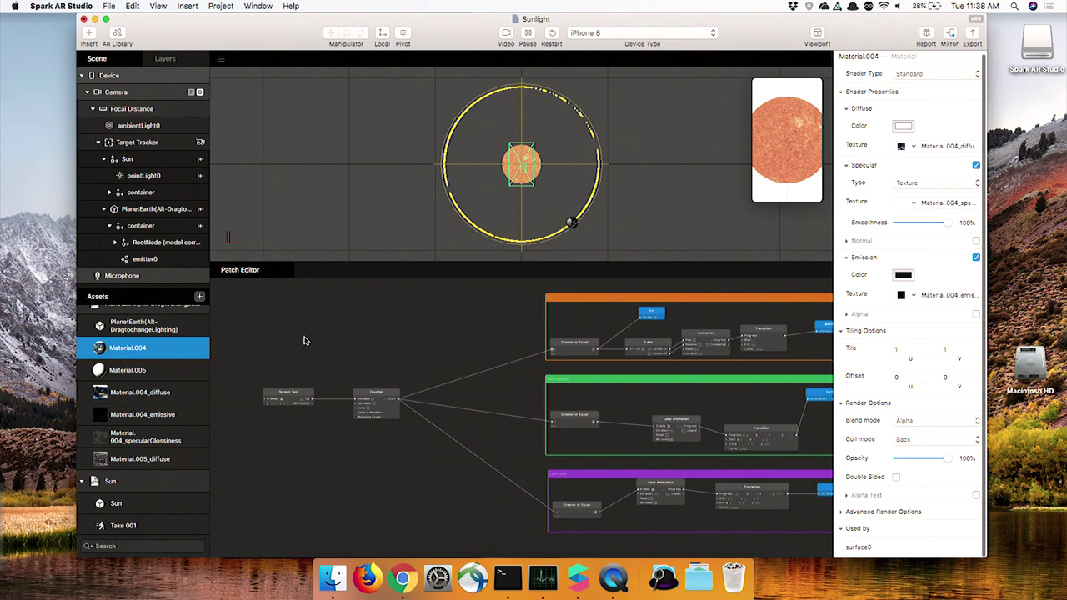
Set the Earth's Material.004_diffuse texture compression to Override (Smart) with image size 512
{"action": "left_click", "coordinate": [142, 392]}
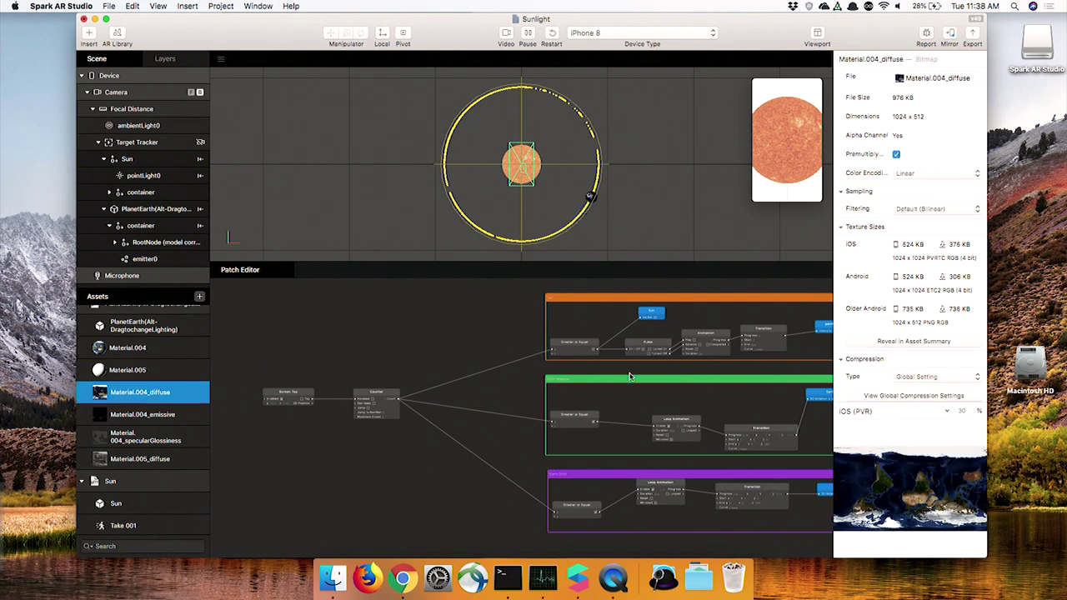
{"action": "scroll", "coordinate": [911, 352], "scroll_direction": "down", "scroll_amount": 3}
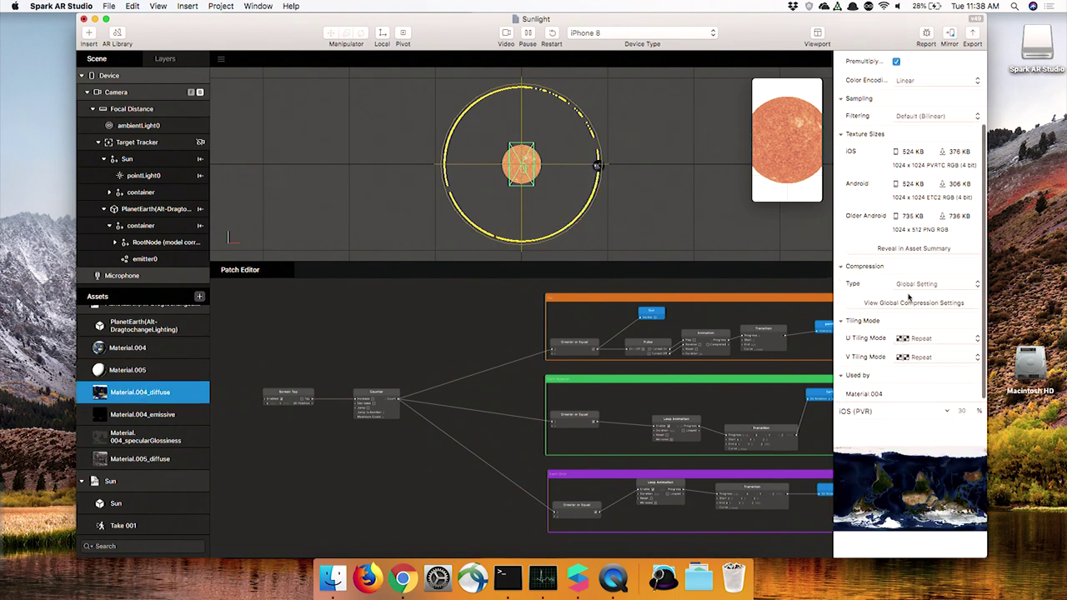
{"action": "left_click", "coordinate": [937, 283]}
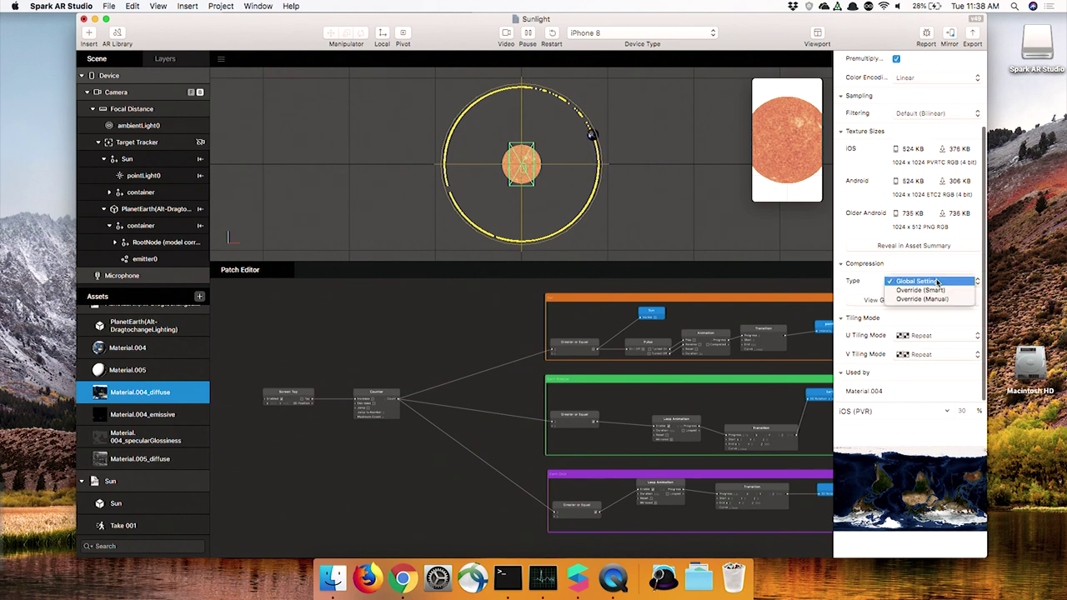
{"action": "left_click", "coordinate": [924, 290]}
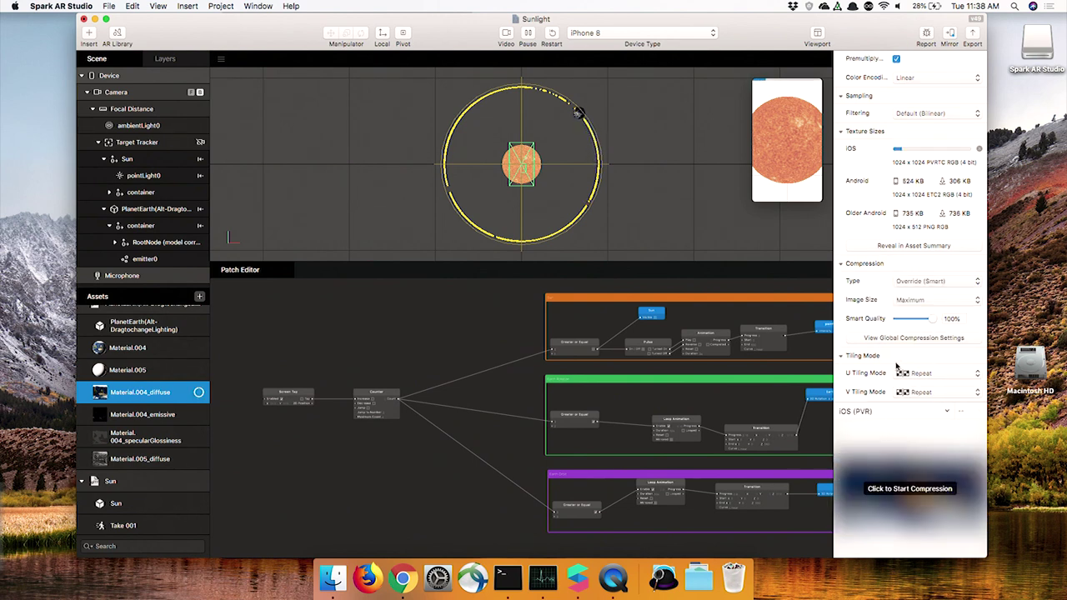
{"action": "scroll", "coordinate": [898, 367], "scroll_direction": "down", "scroll_amount": 2}
{"action": "left_click", "coordinate": [940, 264]}
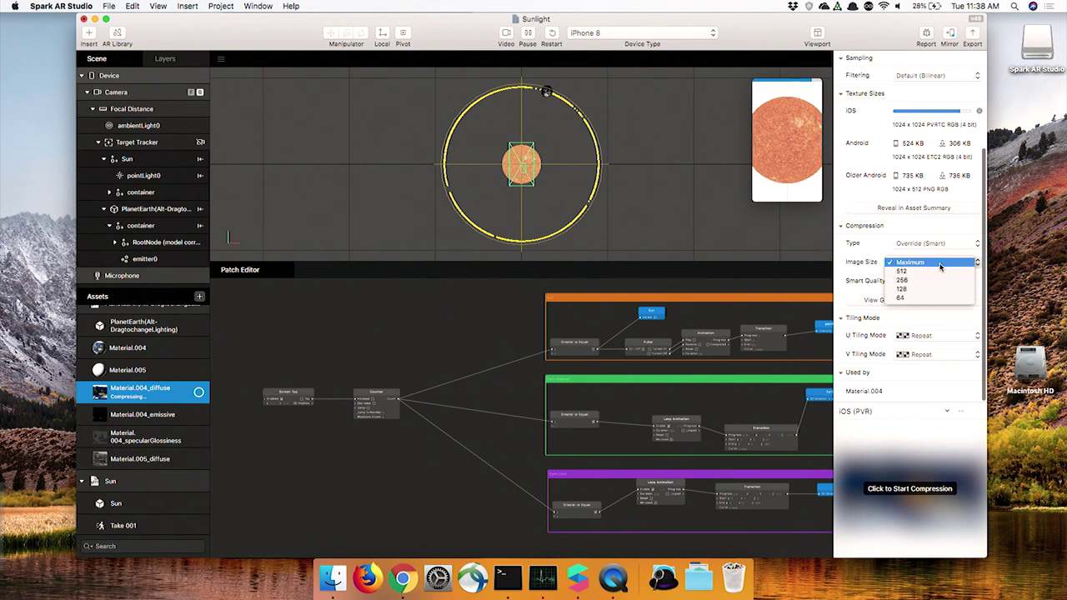
{"action": "left_click", "coordinate": [904, 271]}
{"action": "scroll", "coordinate": [905, 285], "scroll_direction": "up", "scroll_amount": 2}
{"action": "scroll", "coordinate": [904, 285], "scroll_direction": "up", "scroll_amount": 1}
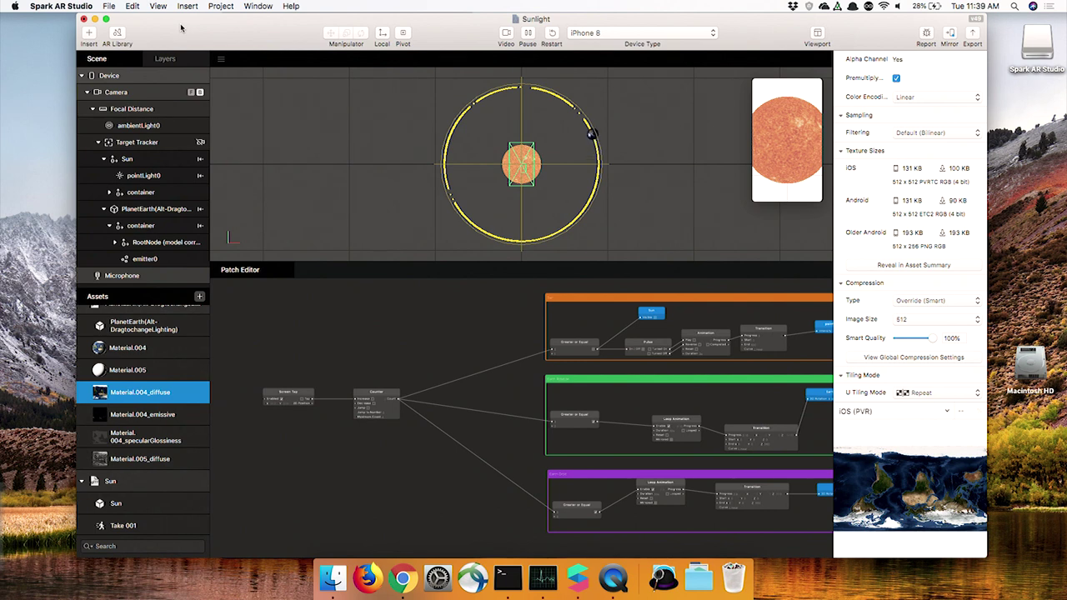
Check the project's export sizes against the publishing requirements after compressing the Earth's diffuse texture
{"action": "left_click", "coordinate": [108, 6]}
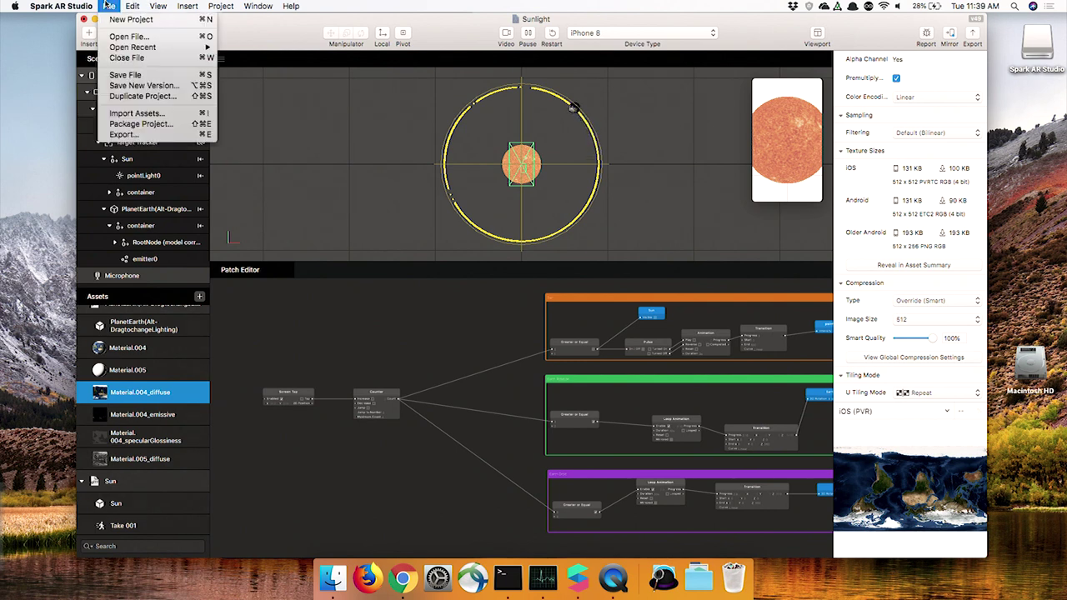
{"action": "left_click", "coordinate": [143, 135]}
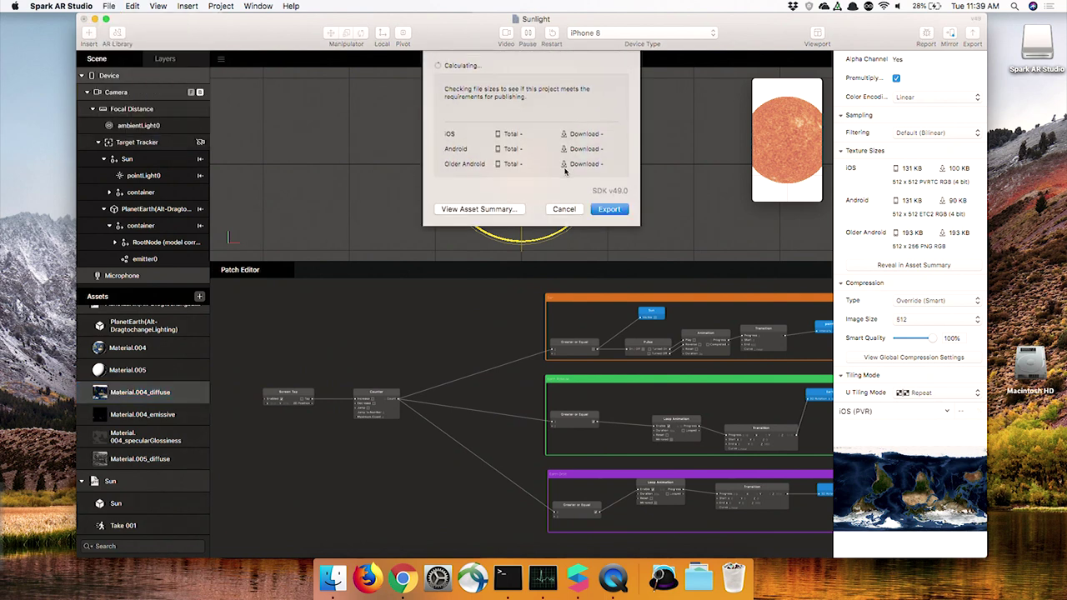